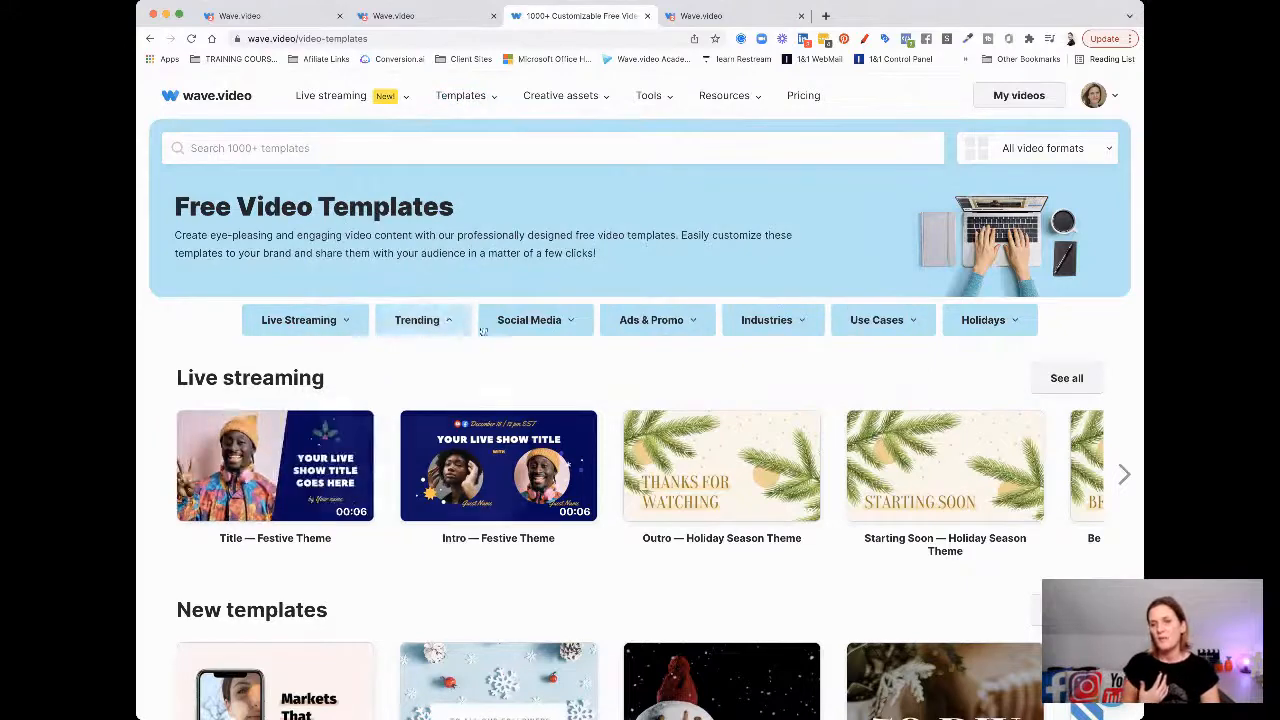
Browse the Social Media category in the Free Video Templates gallery
left_click(538, 328)
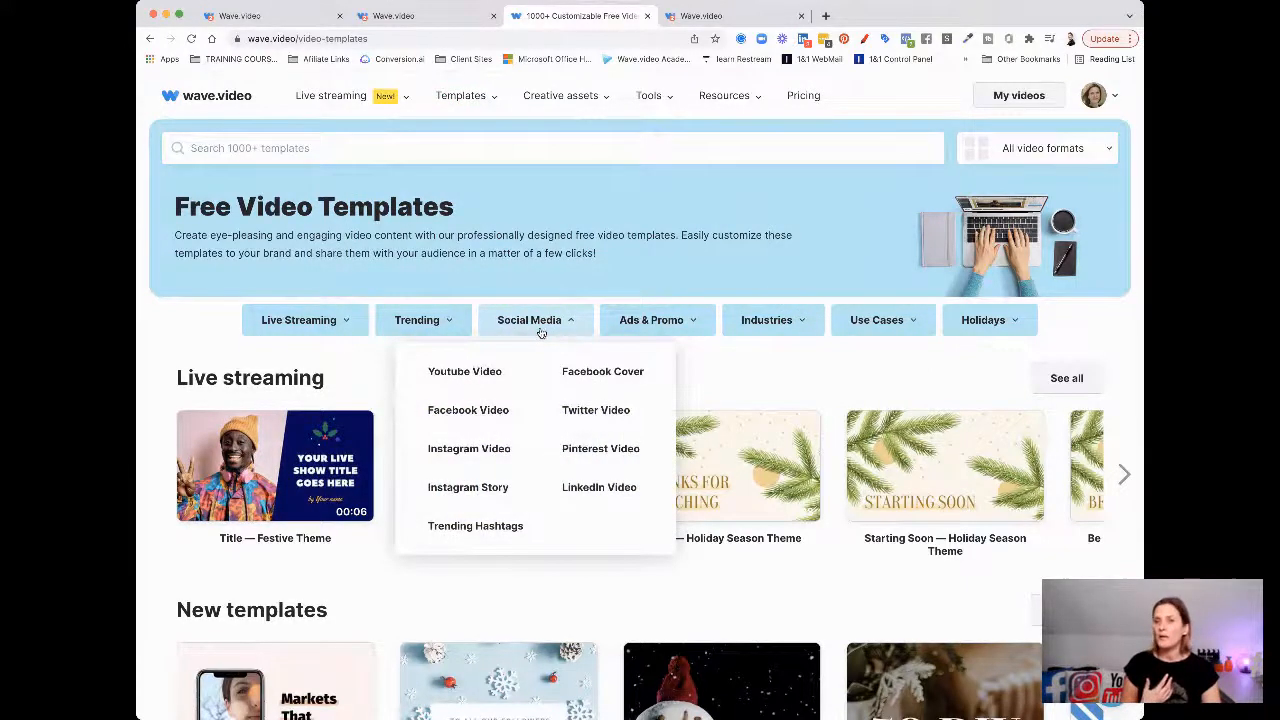
Return to the Road Safety for Kids project and resize it to Square (1:1)
left_click(427, 17)
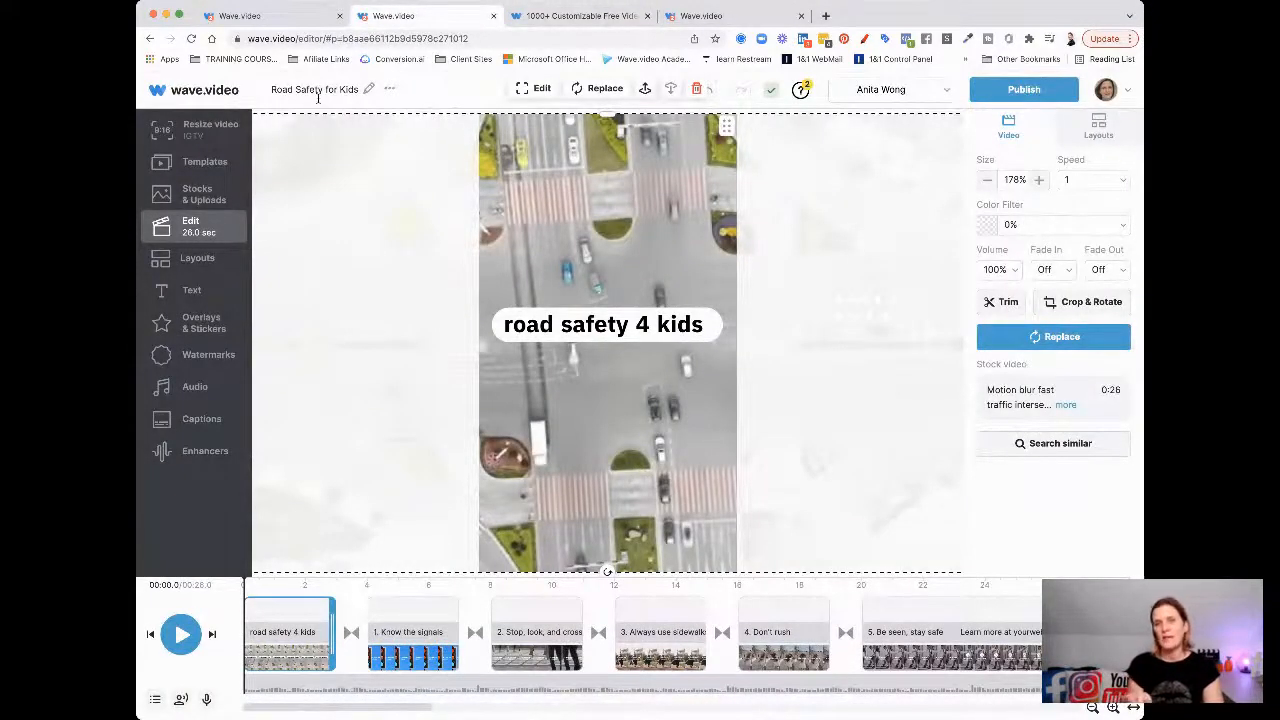
left_click(207, 134)
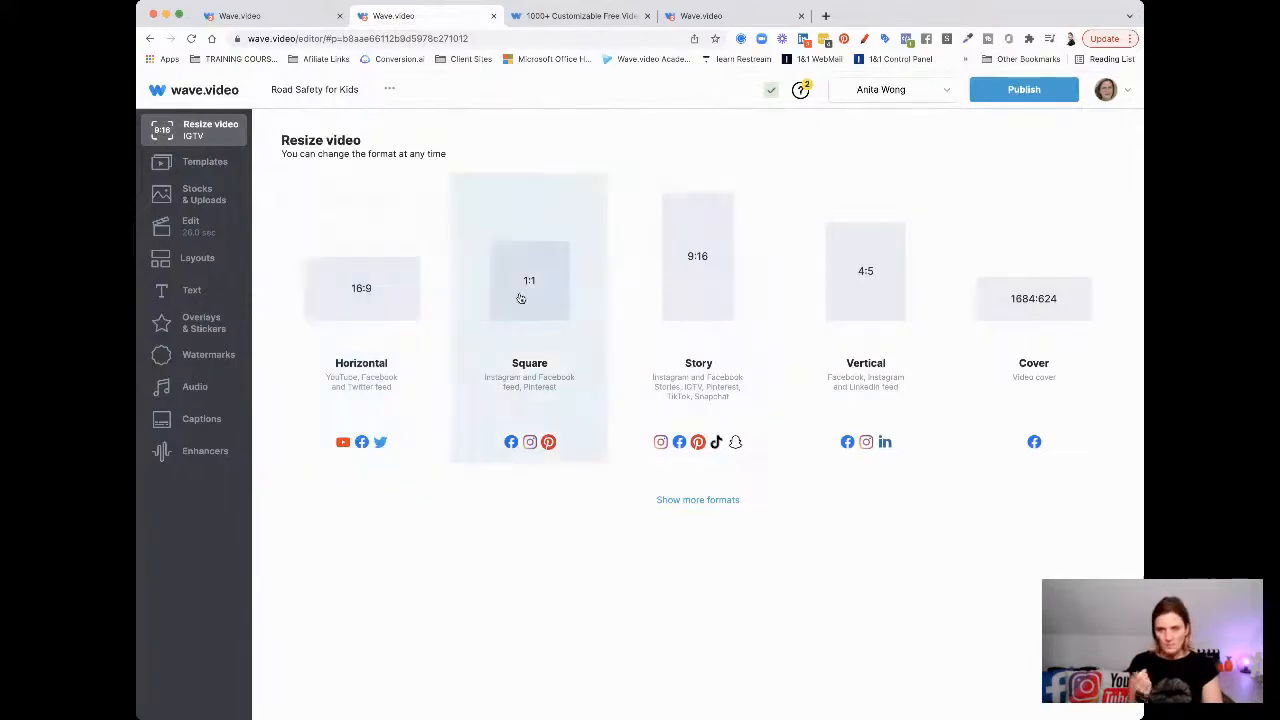
left_click(521, 295)
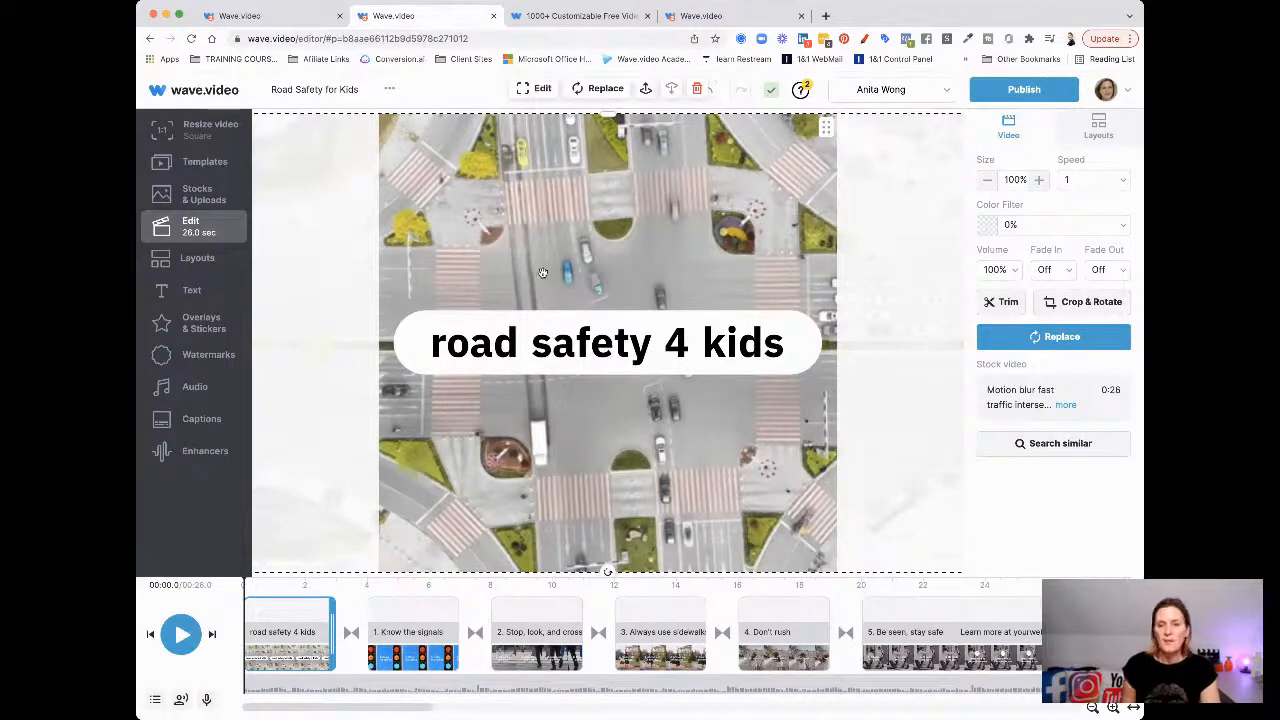
left_click(534, 355)
Retype the title as 'Tips for creating video without being on the camera!' and stretch the white shape upward
left_click(534, 355)
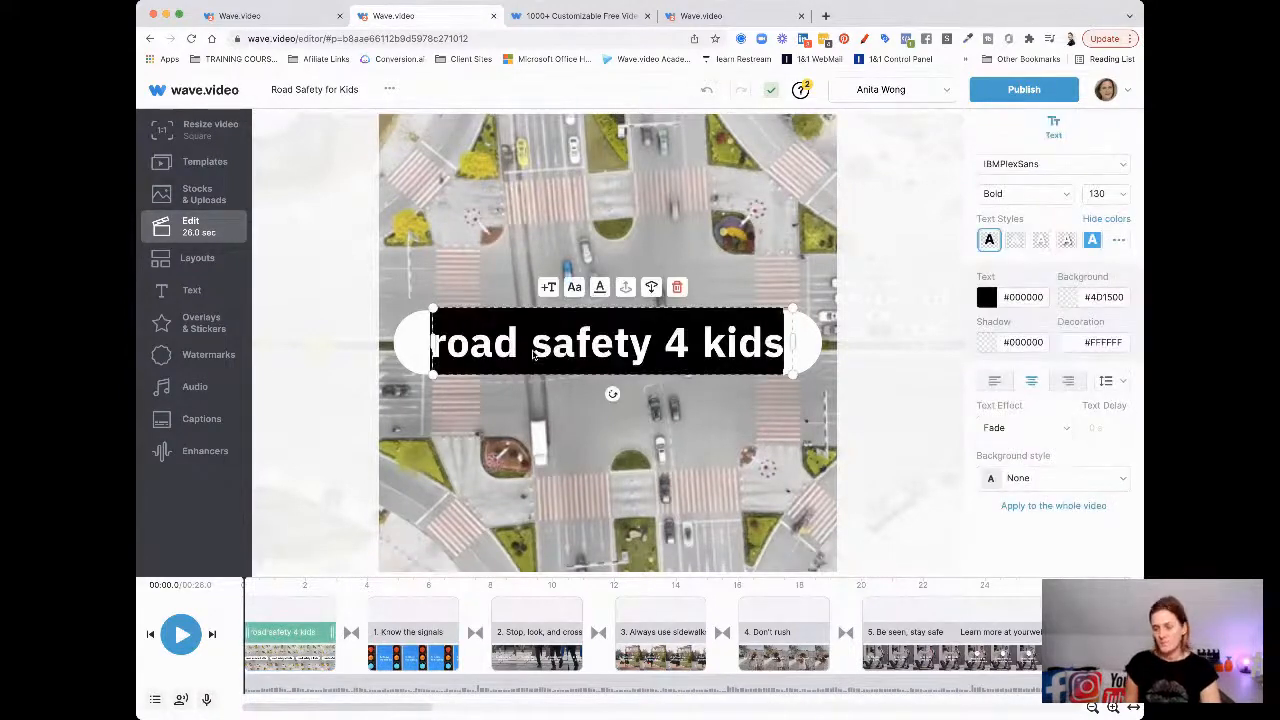
type("Tips fo")
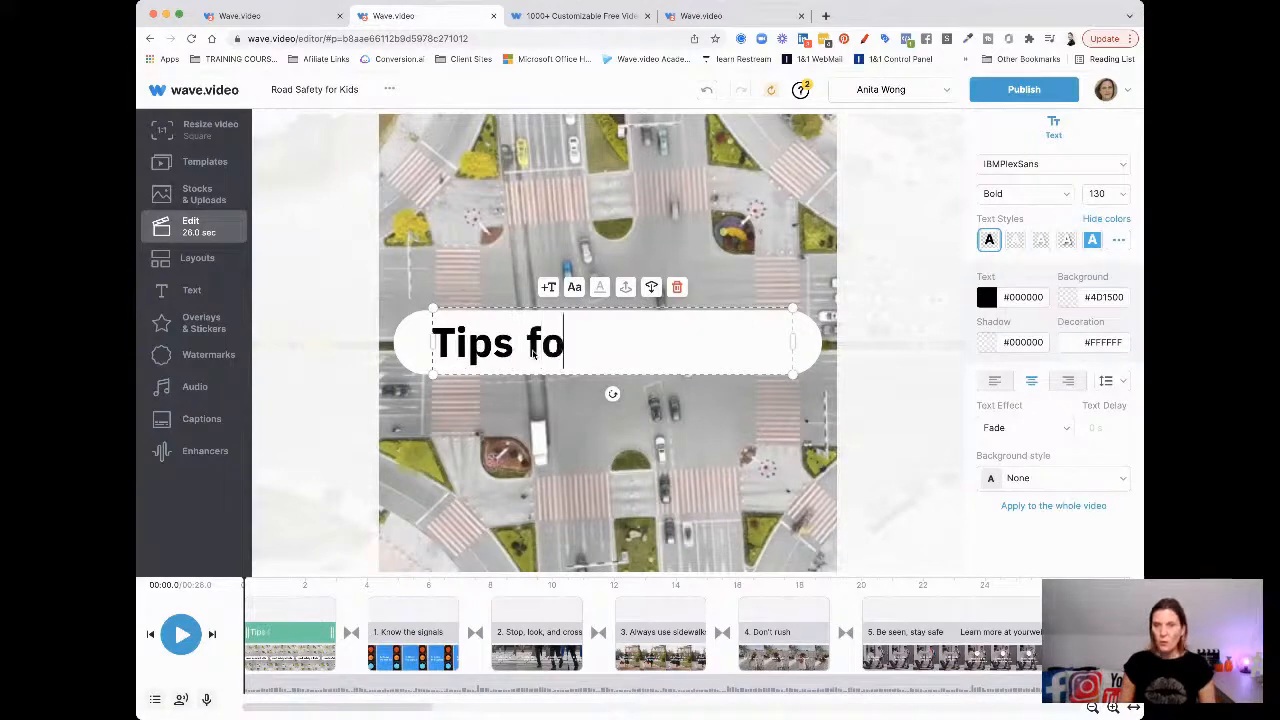
type("r creating ")
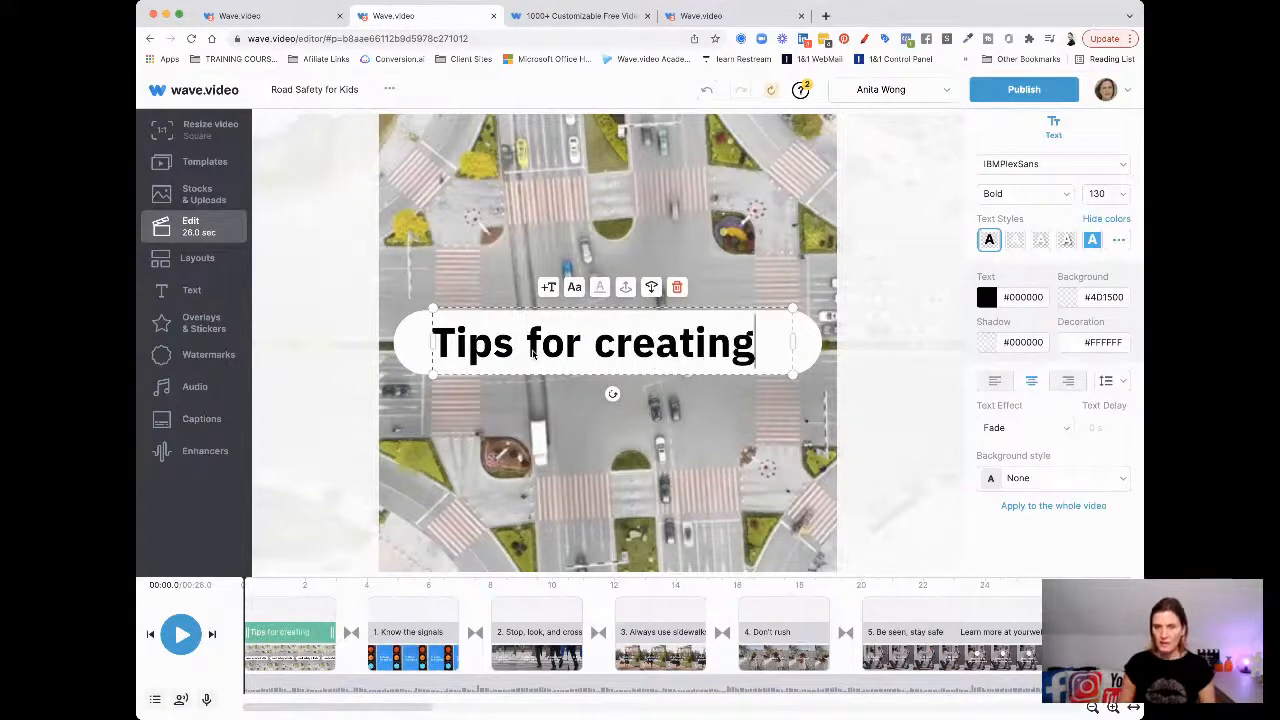
type("video")
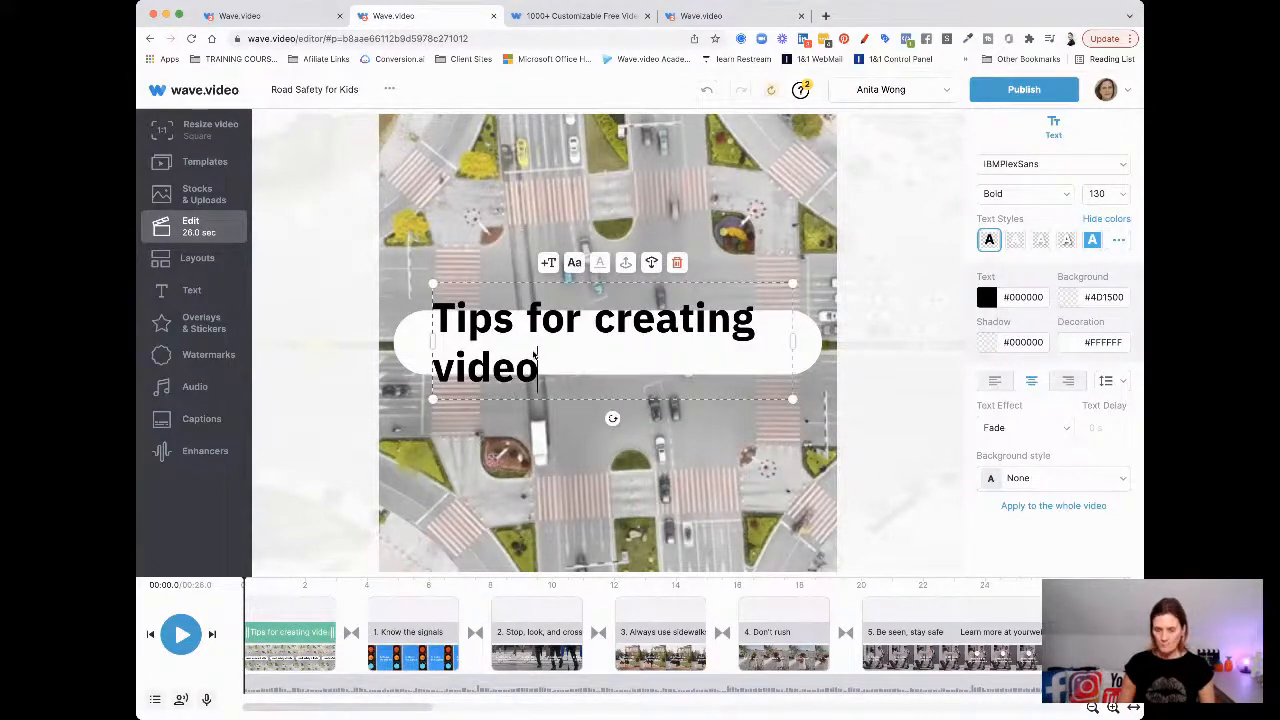
type(" without bein")
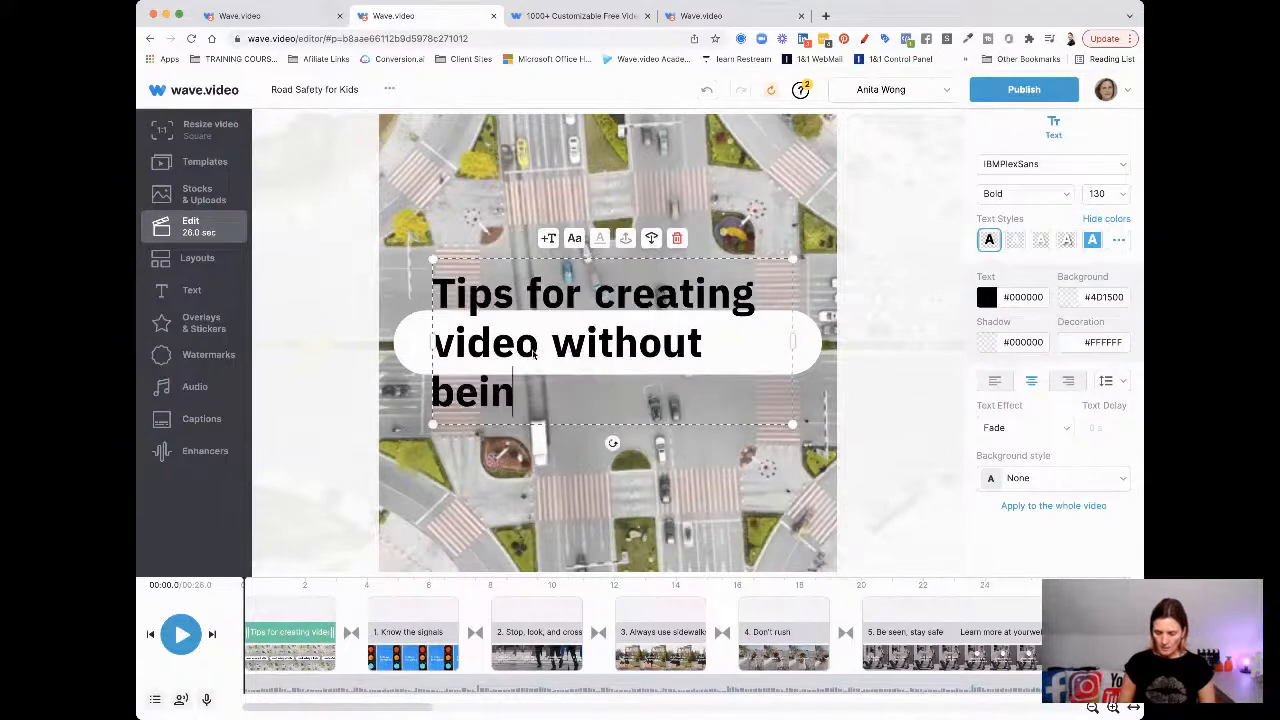
type("g on the c")
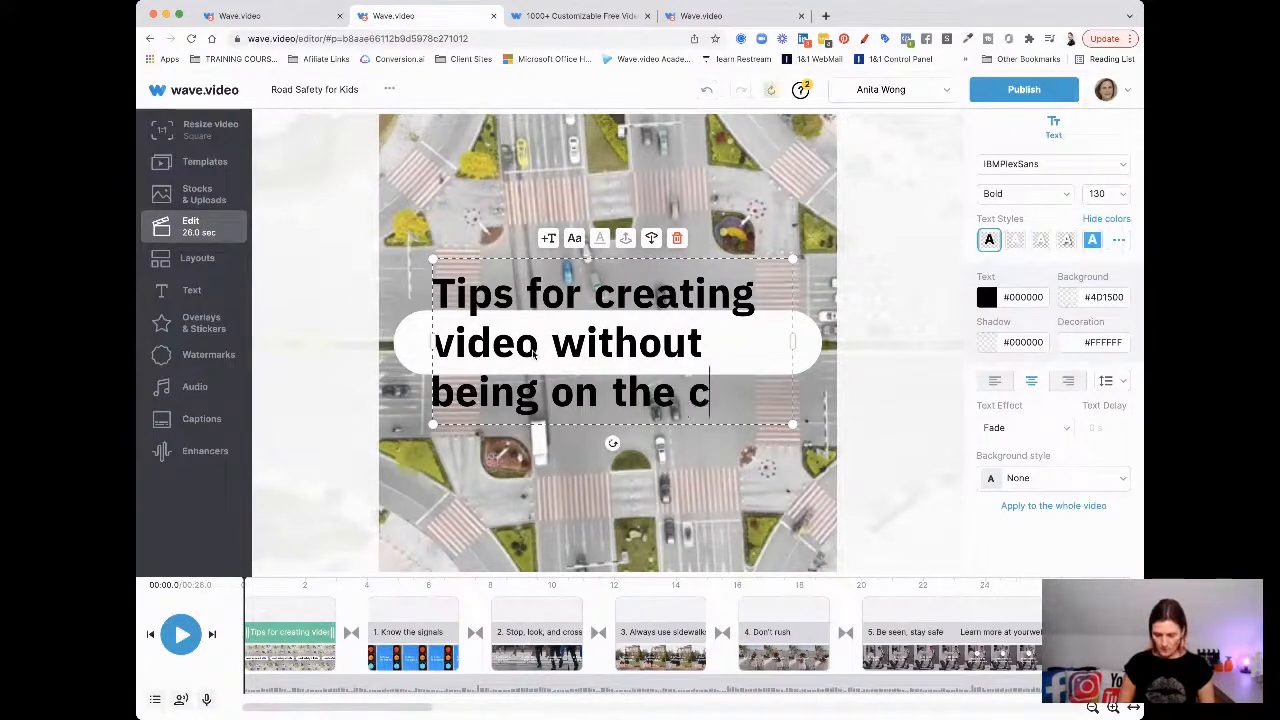
type("amera!")
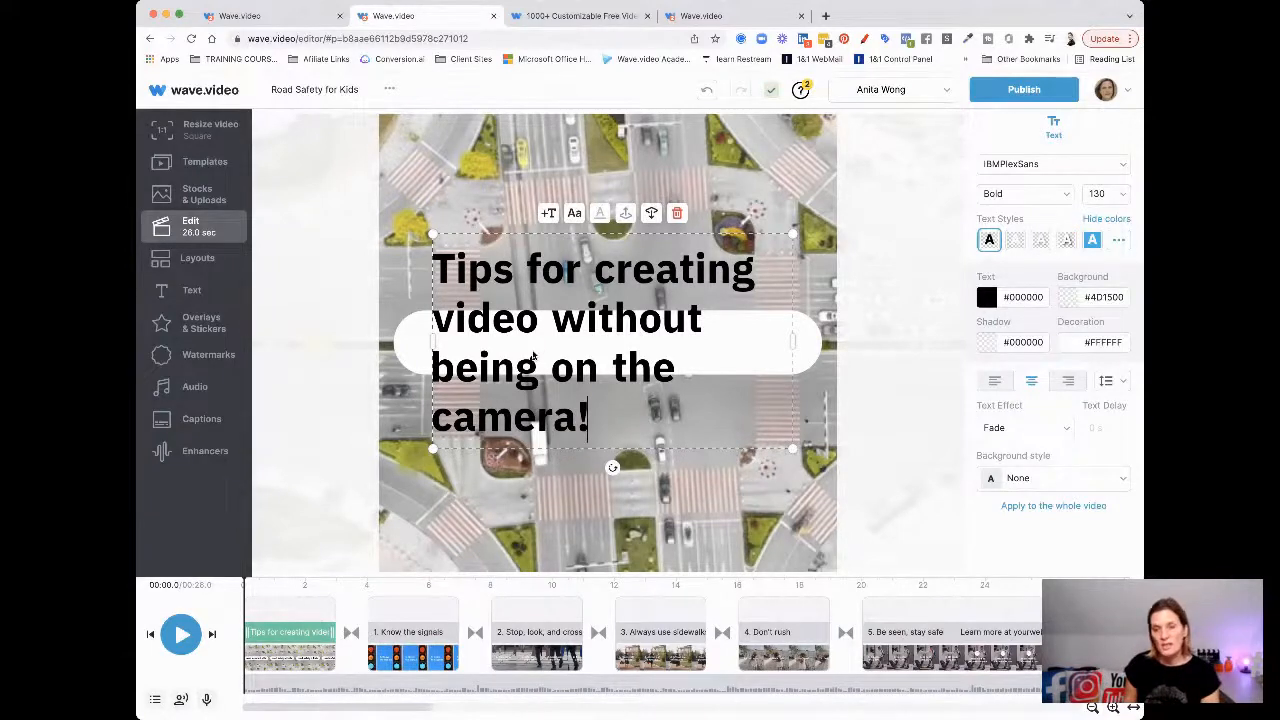
left_click(410, 344)
left_click_drag(608, 312, 610, 236)
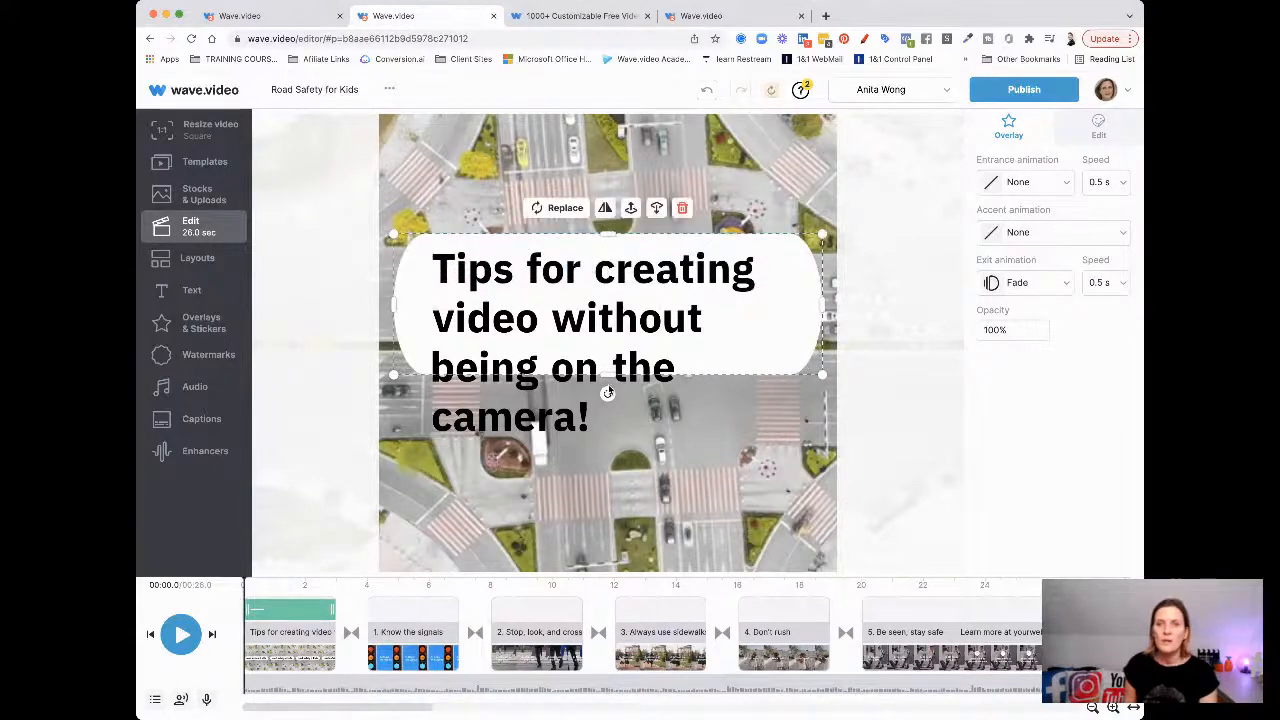
Delete the white shape behind the title and select the title text
left_click_drag(608, 376, 597, 450)
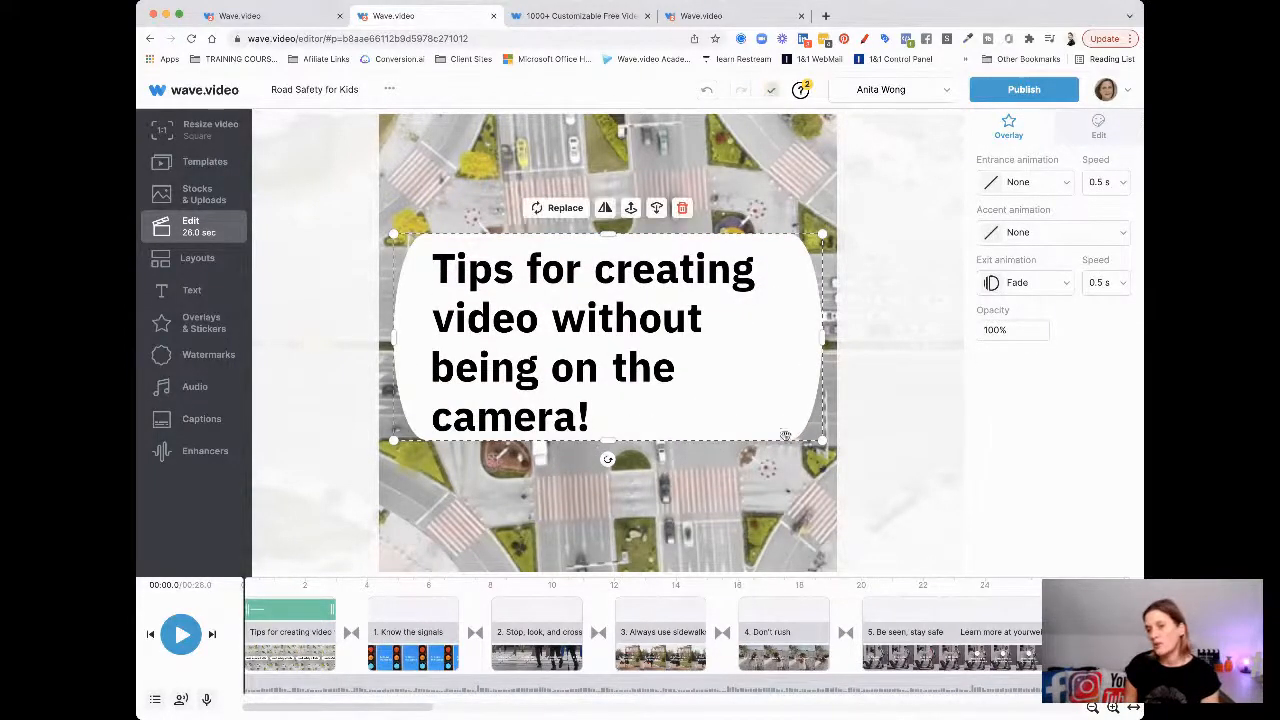
left_click(684, 208)
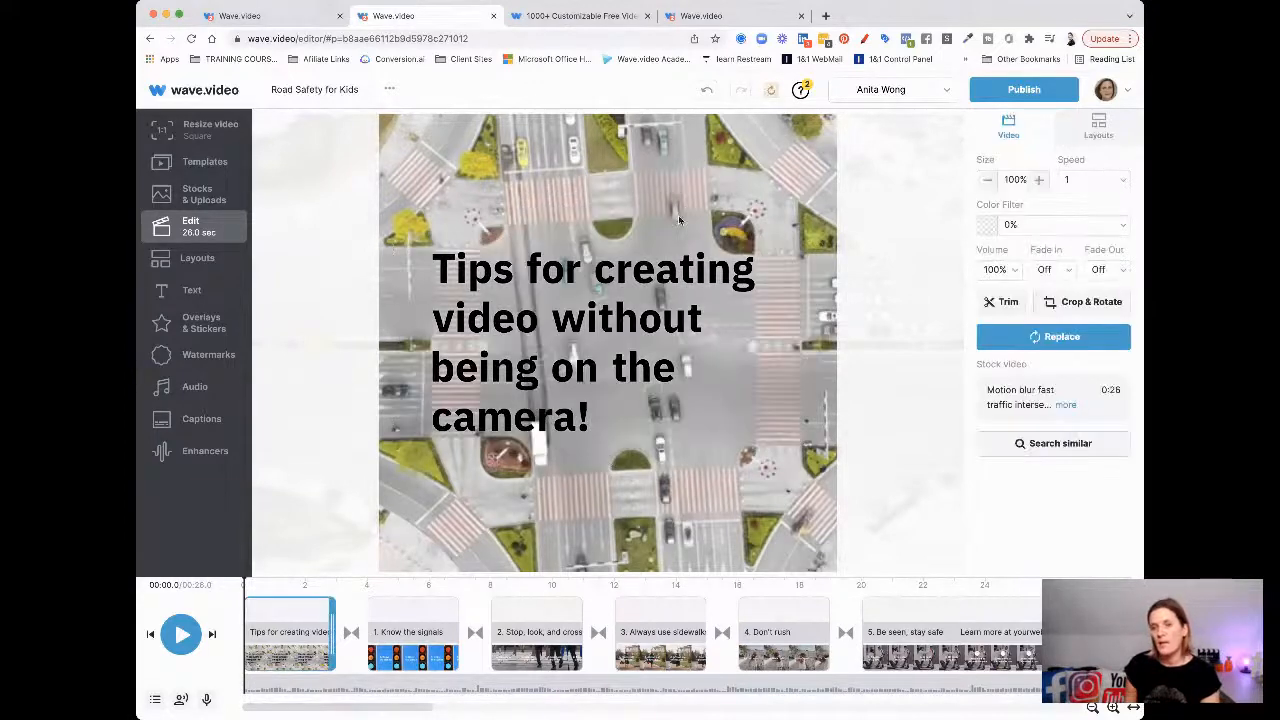
left_click(633, 279)
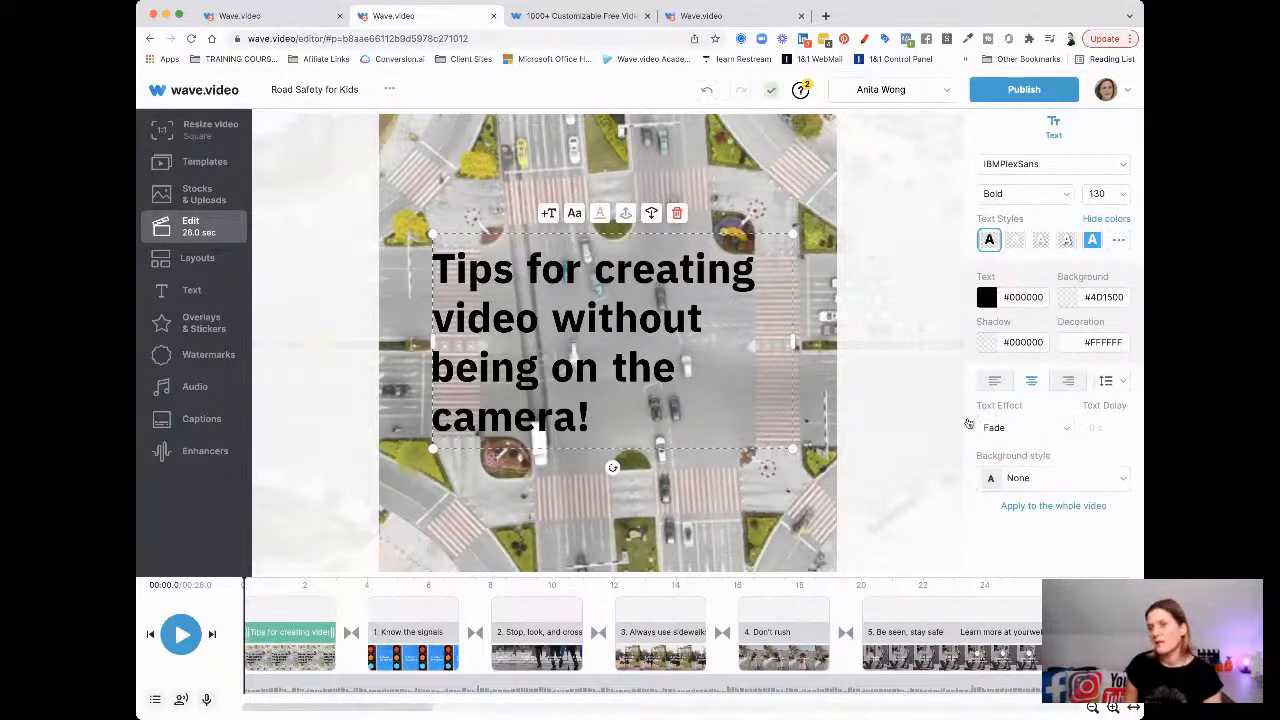
Style the title as red #D41C1C text on a white Circle box background
left_click(1021, 482)
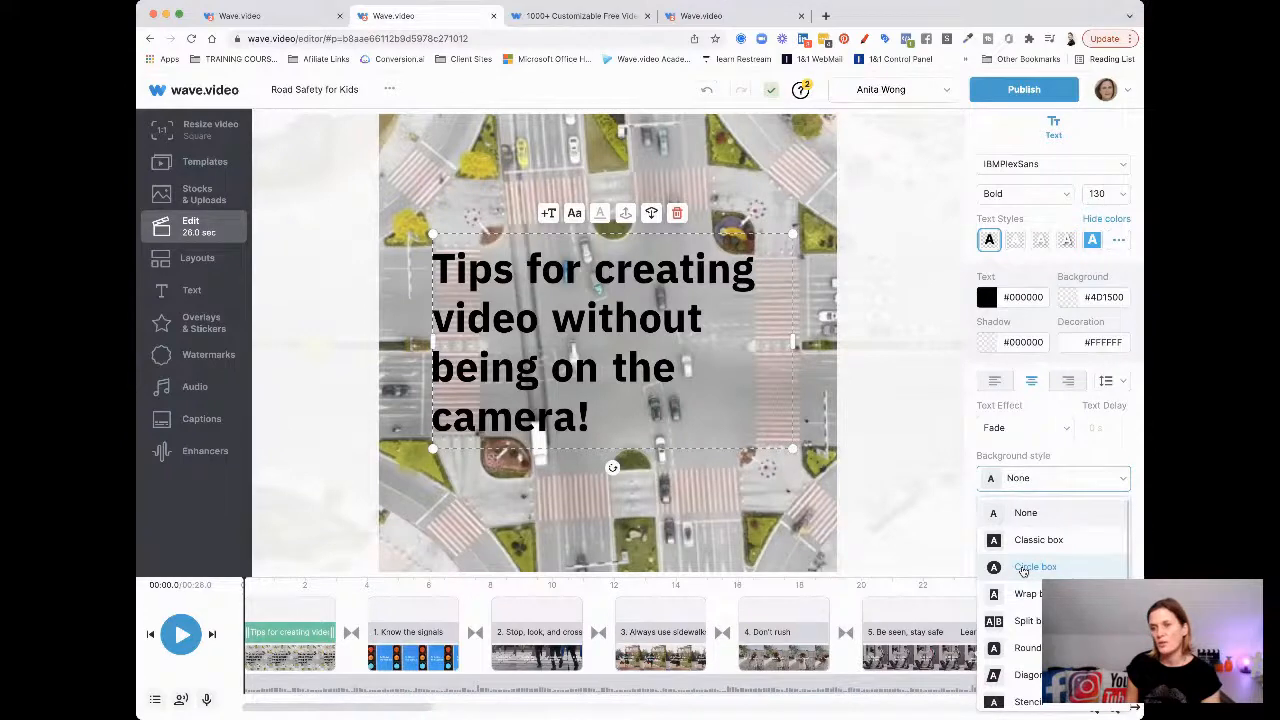
left_click(1119, 244)
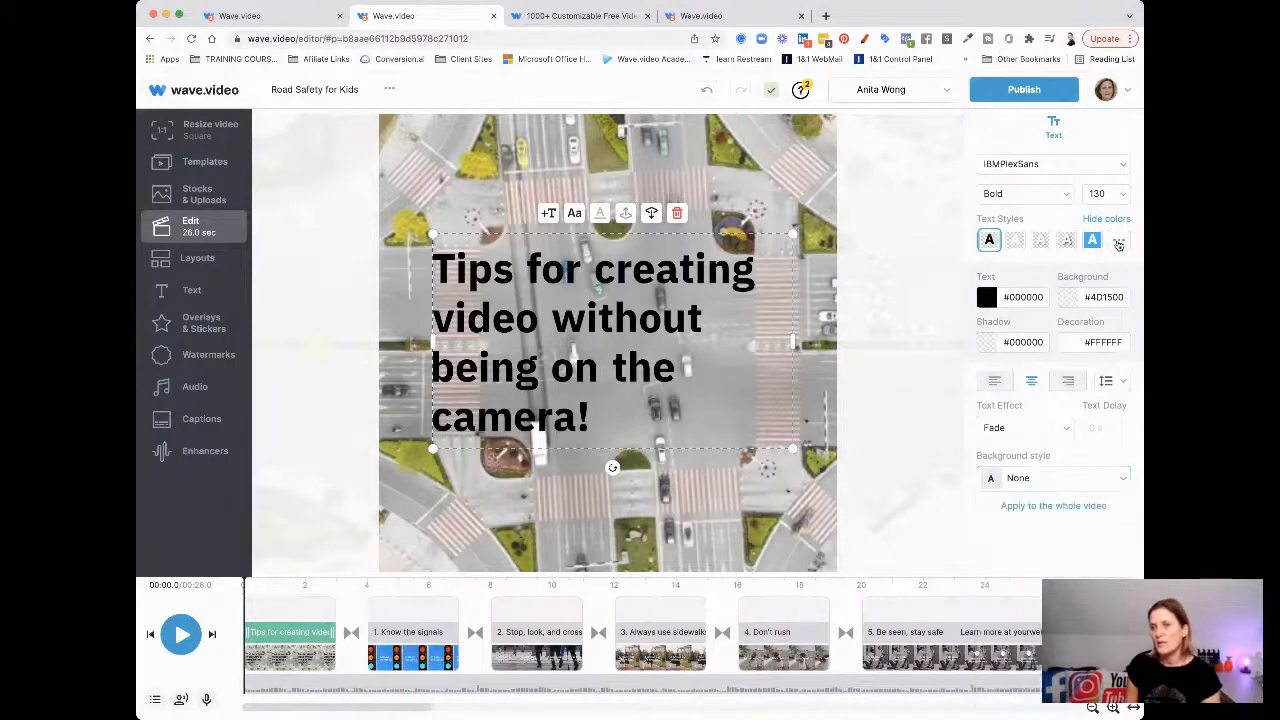
left_click(1119, 244)
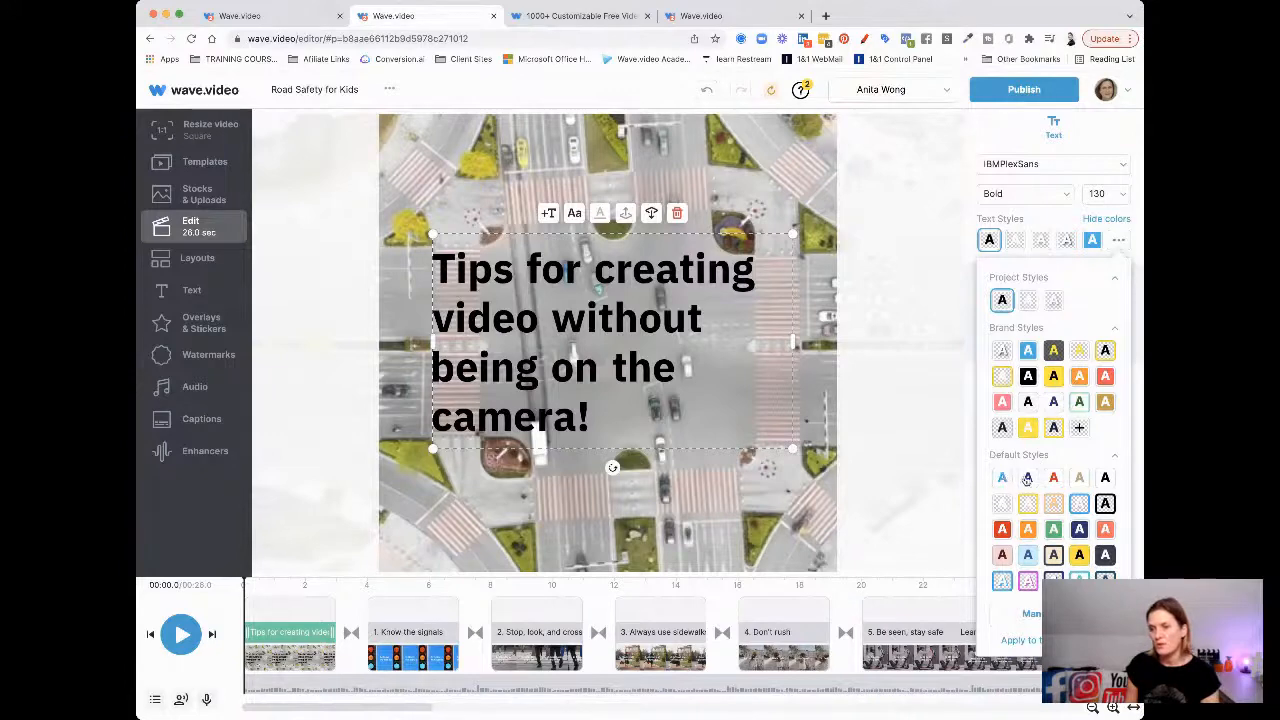
left_click(1053, 477)
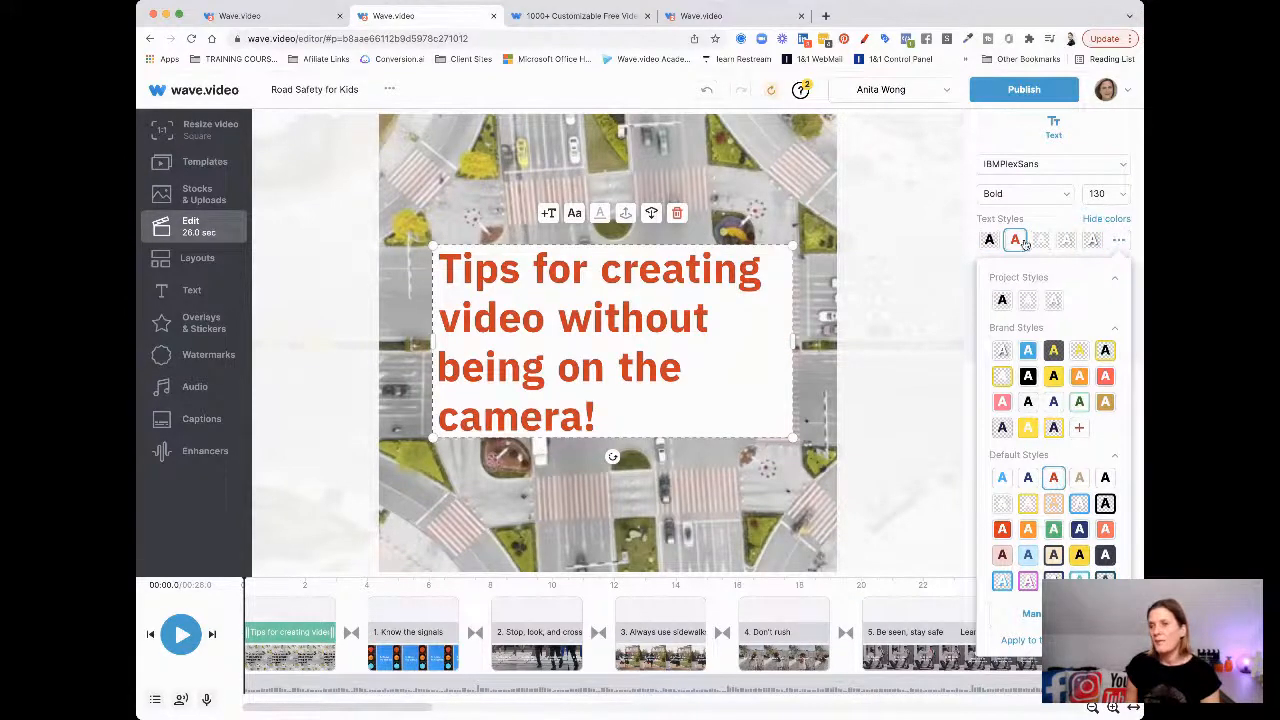
left_click(1020, 242)
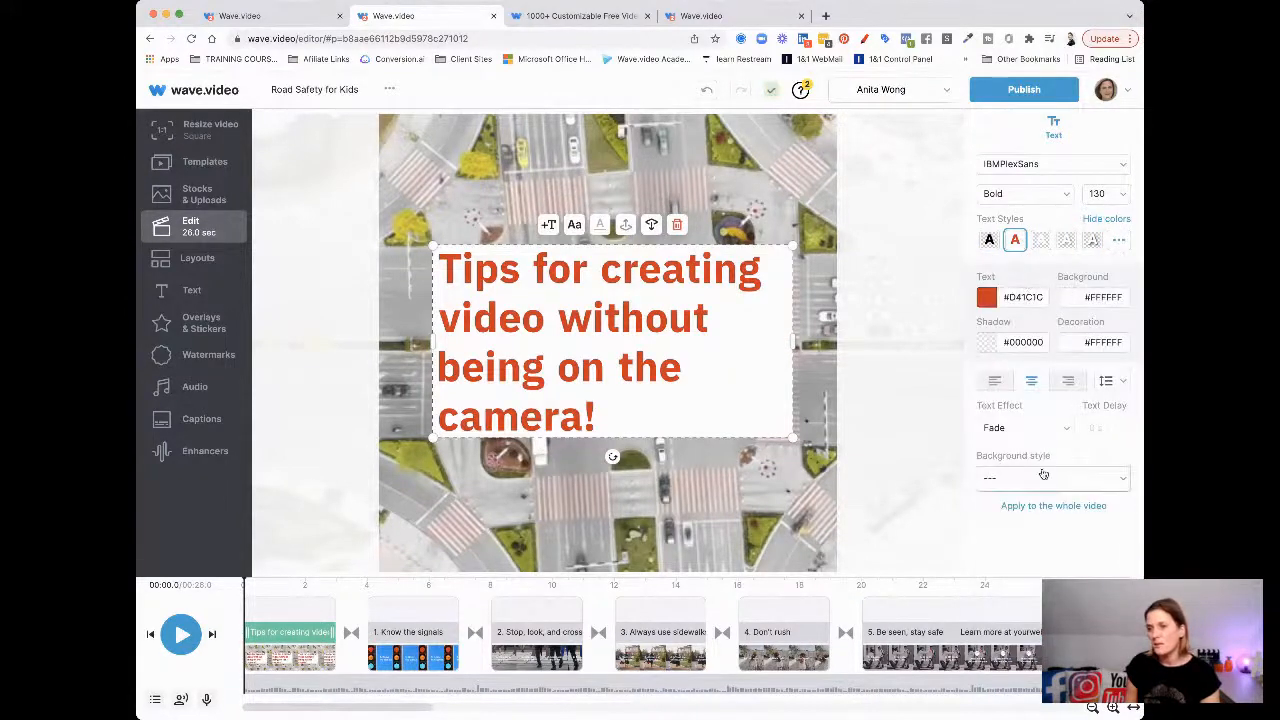
left_click(1043, 477)
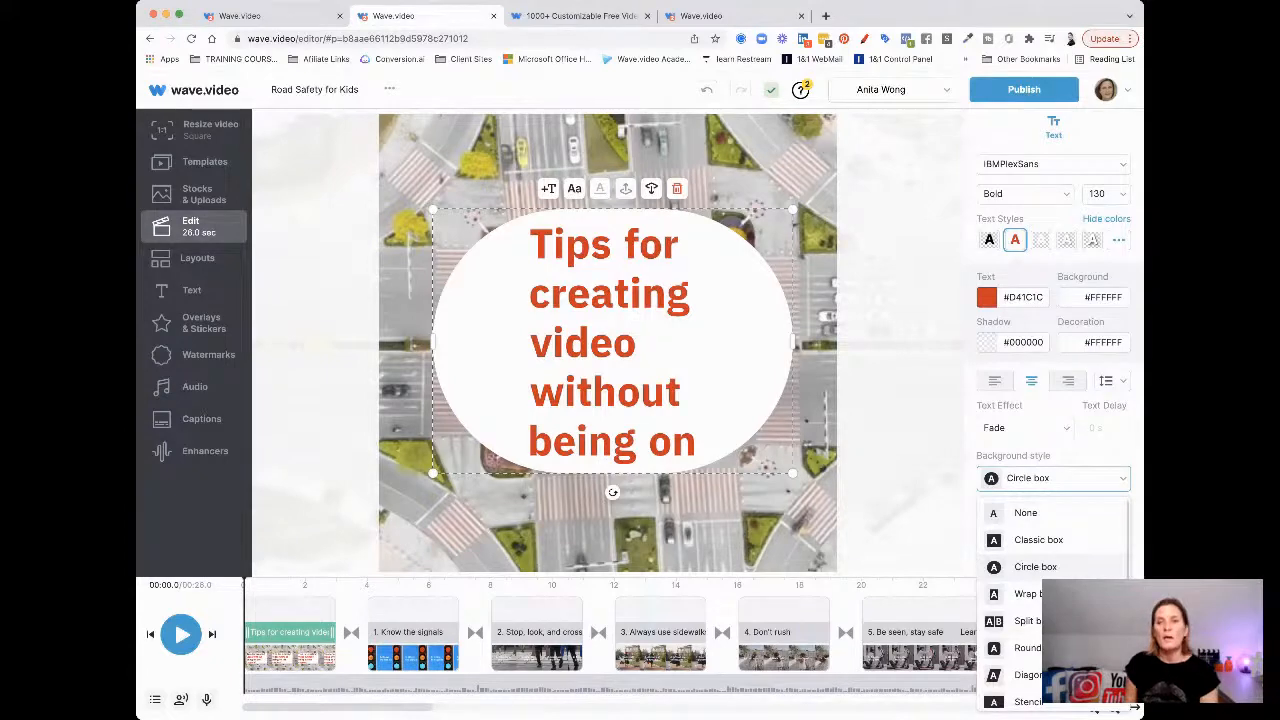
left_click(440, 214)
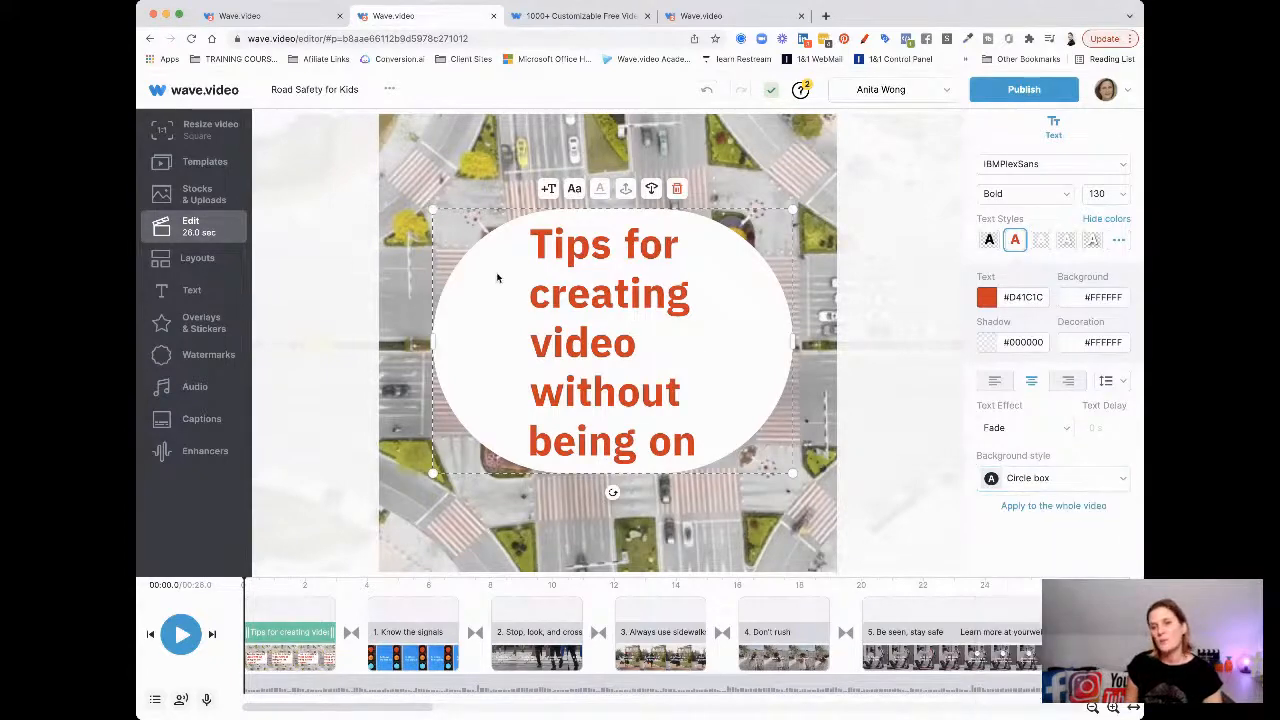
Resize the title box so the text wraps to three lines, and move it lower
left_click_drag(430, 212, 600, 378)
left_click_drag(522, 403, 412, 420)
left_click_drag(511, 392, 562, 438)
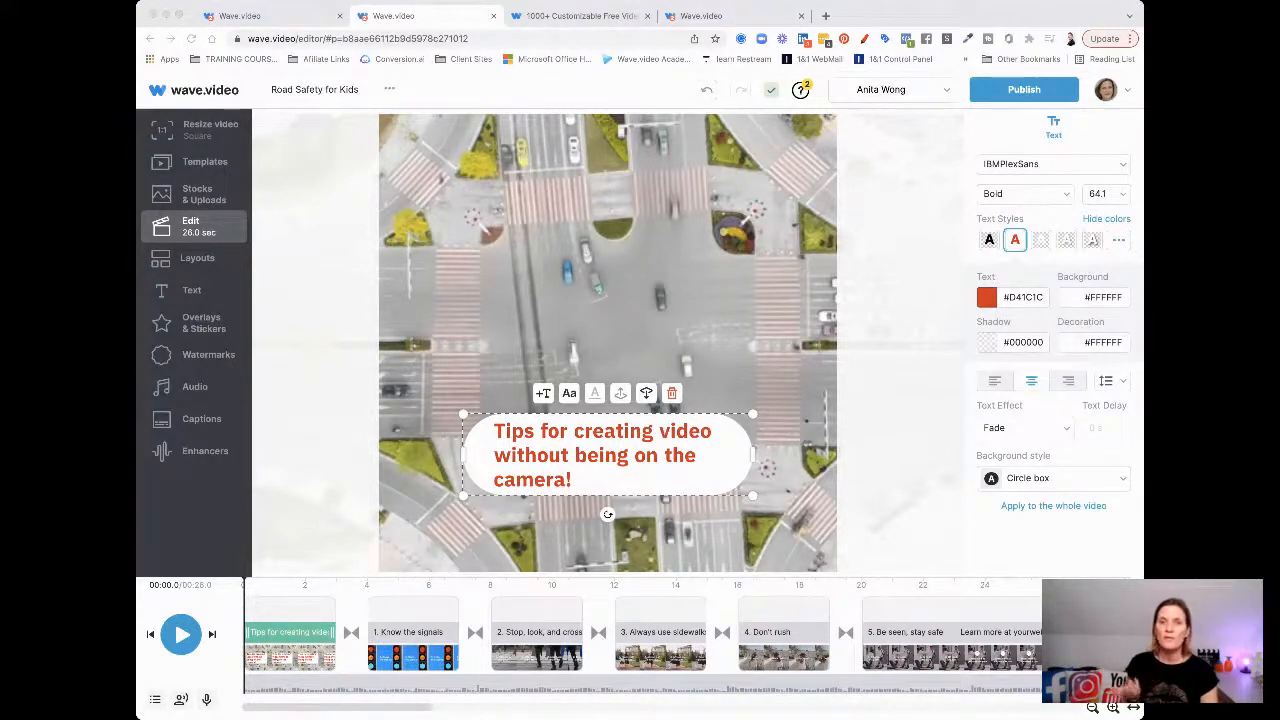
left_click(934, 396)
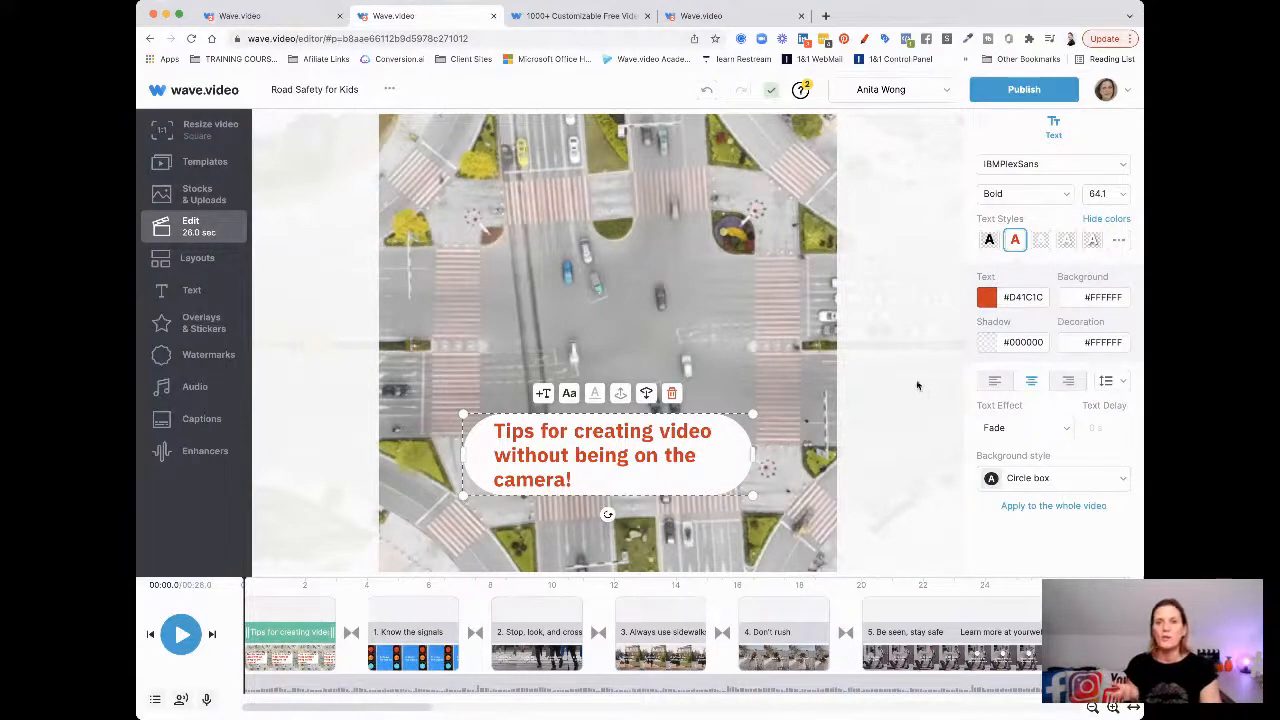
left_click(576, 193)
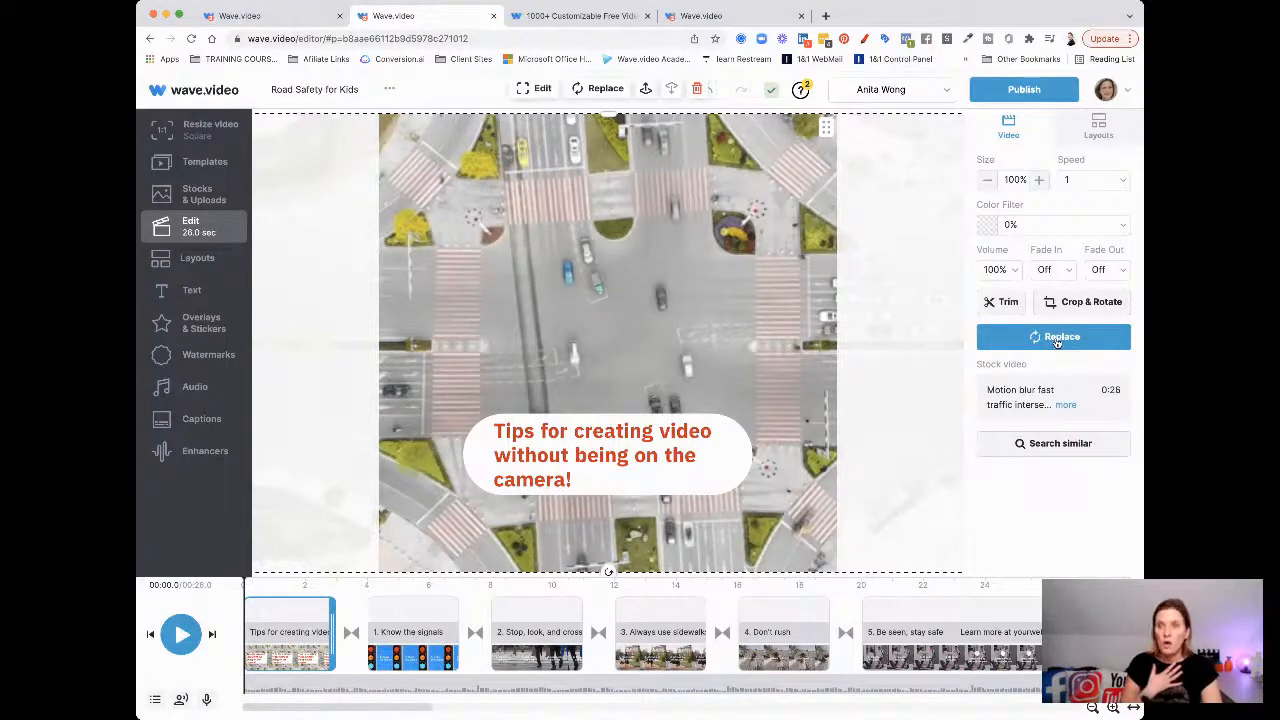
Search the Stock Library for 'people' to replace the background
left_click(1057, 340)
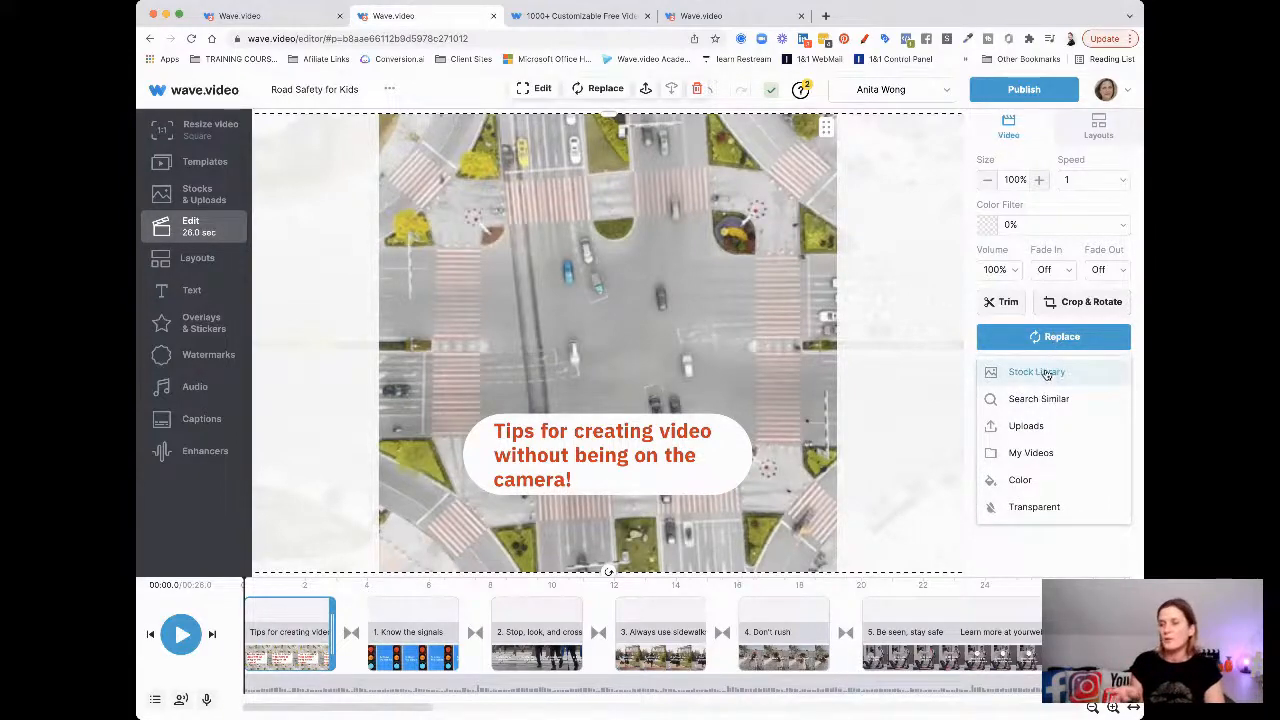
left_click(1046, 373)
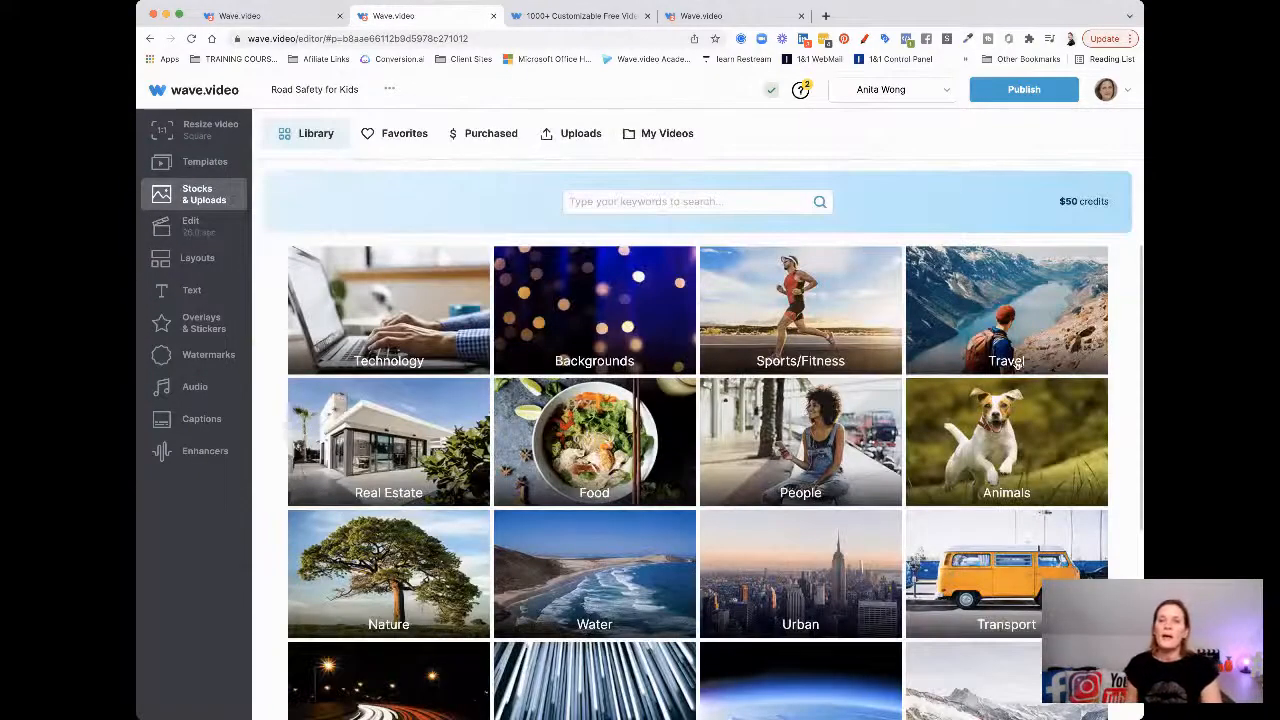
left_click(662, 200)
type("people")
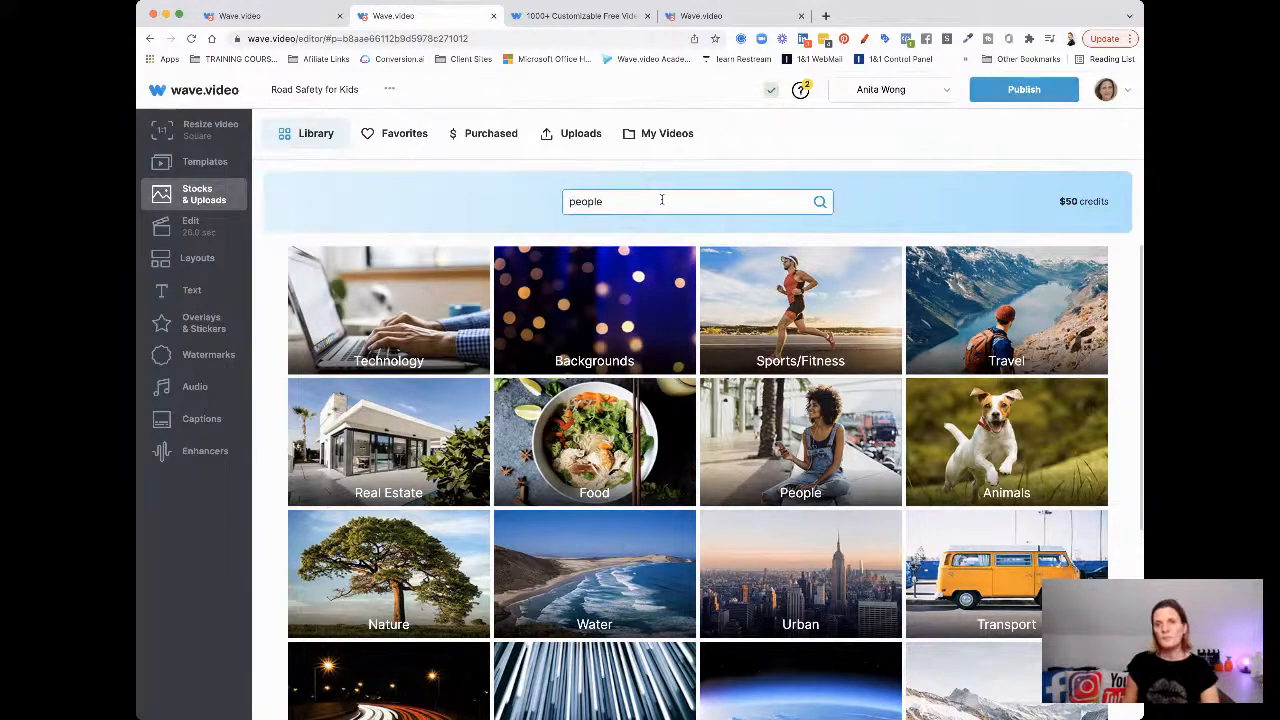
key("Return")
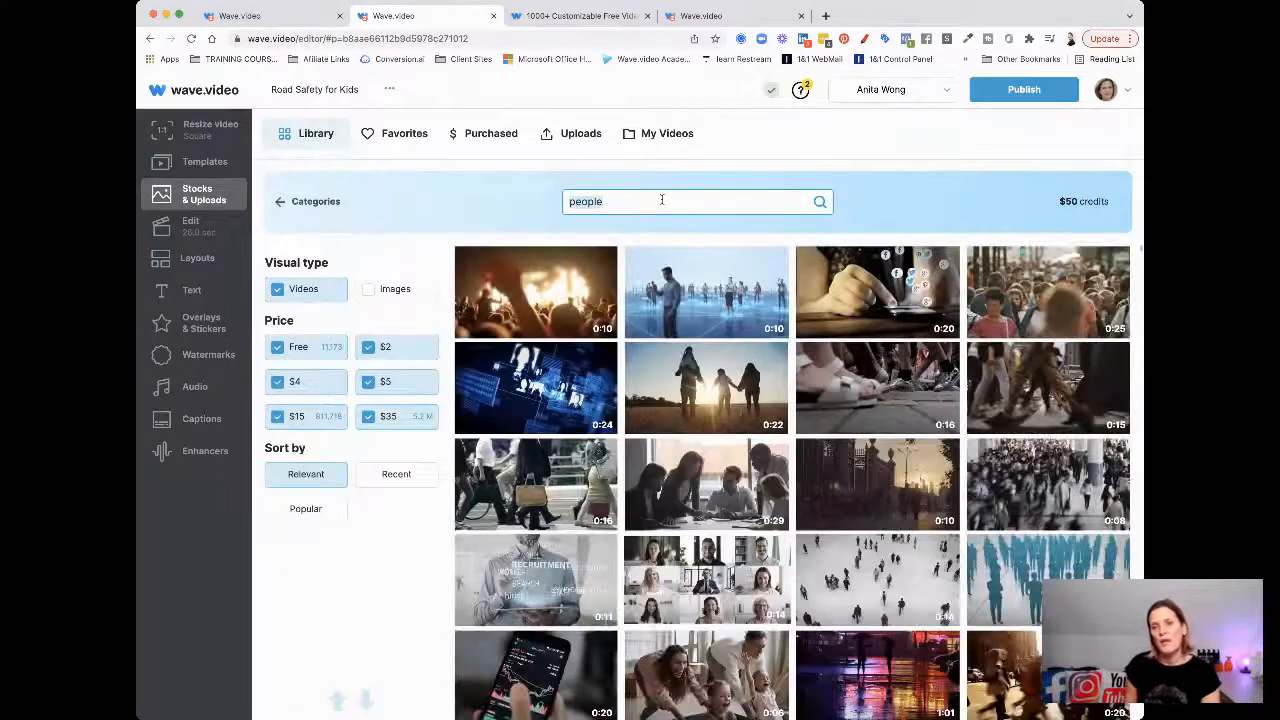
Filter results to free images and replace the background with the jumping-people beach photo
left_click(280, 292)
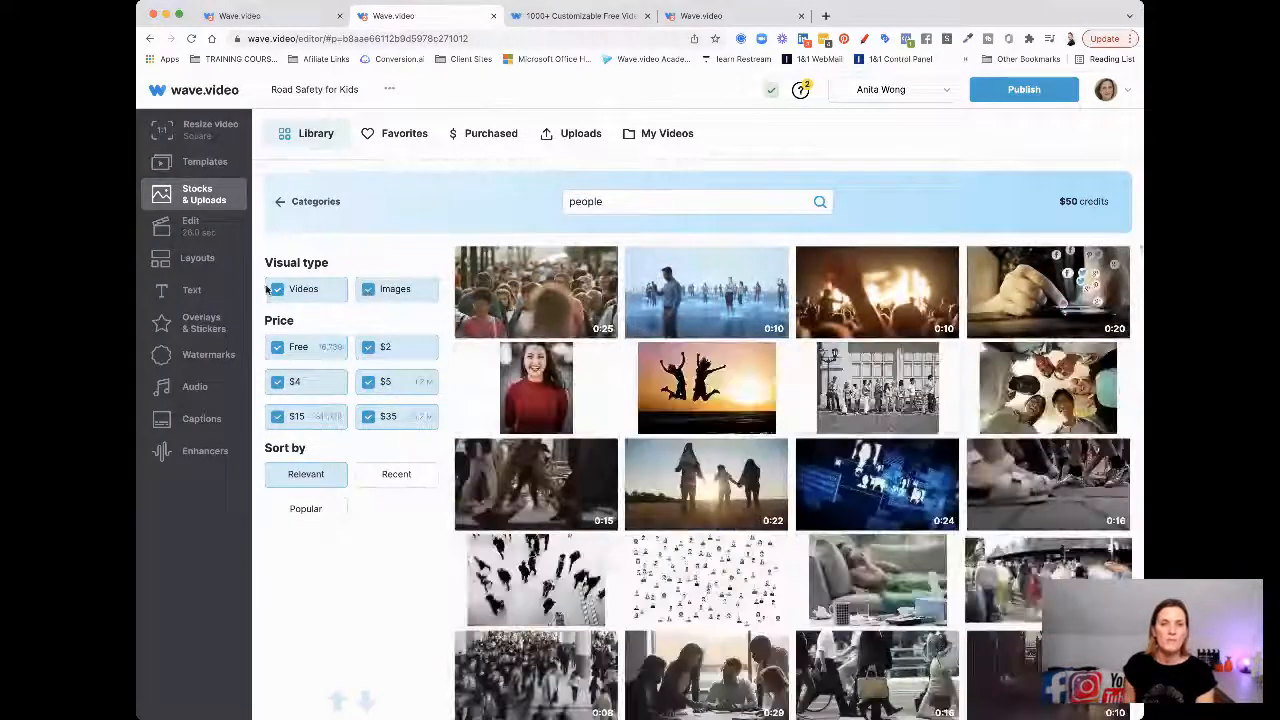
left_click(280, 293)
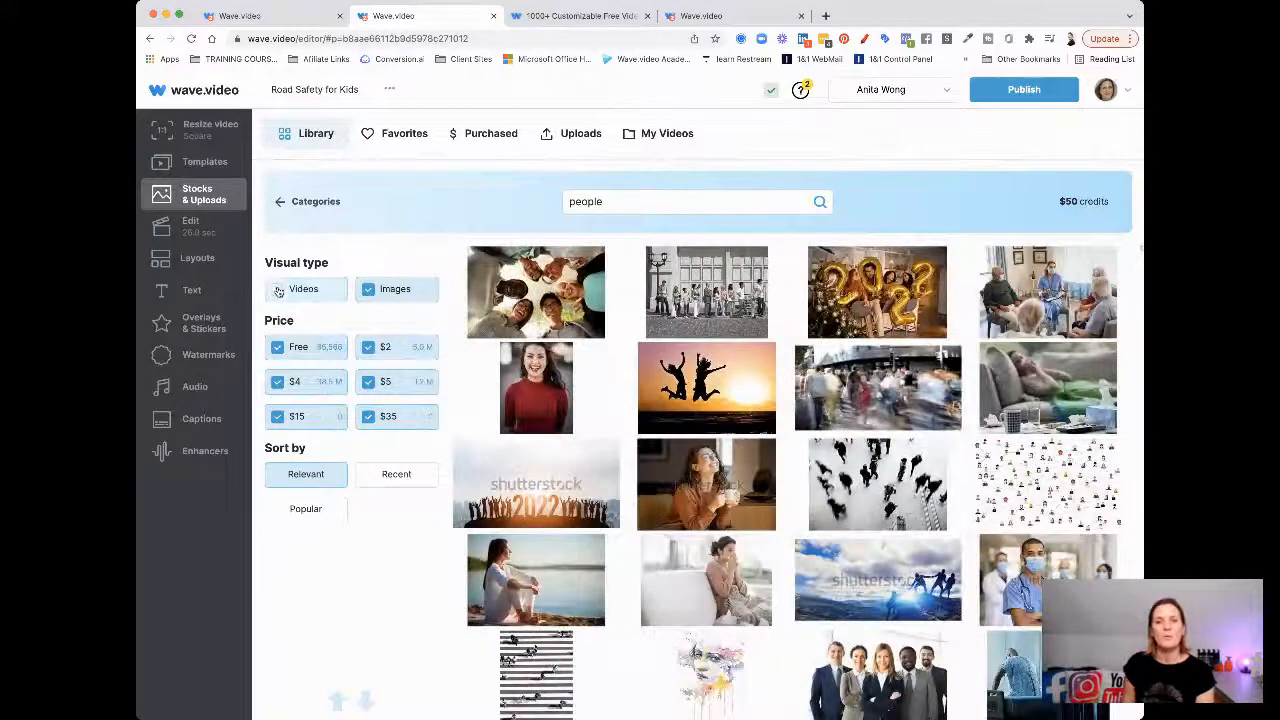
left_click(369, 346)
left_click(369, 381)
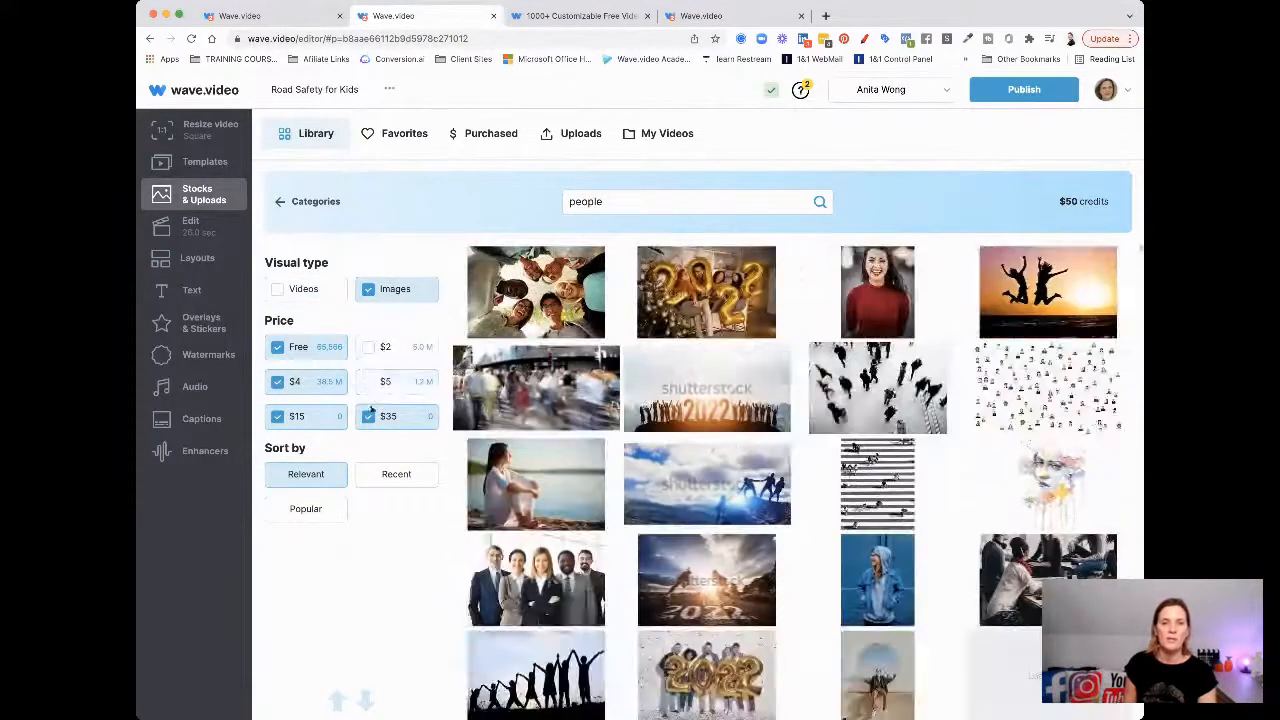
left_click(369, 416)
left_click(277, 416)
left_click(278, 382)
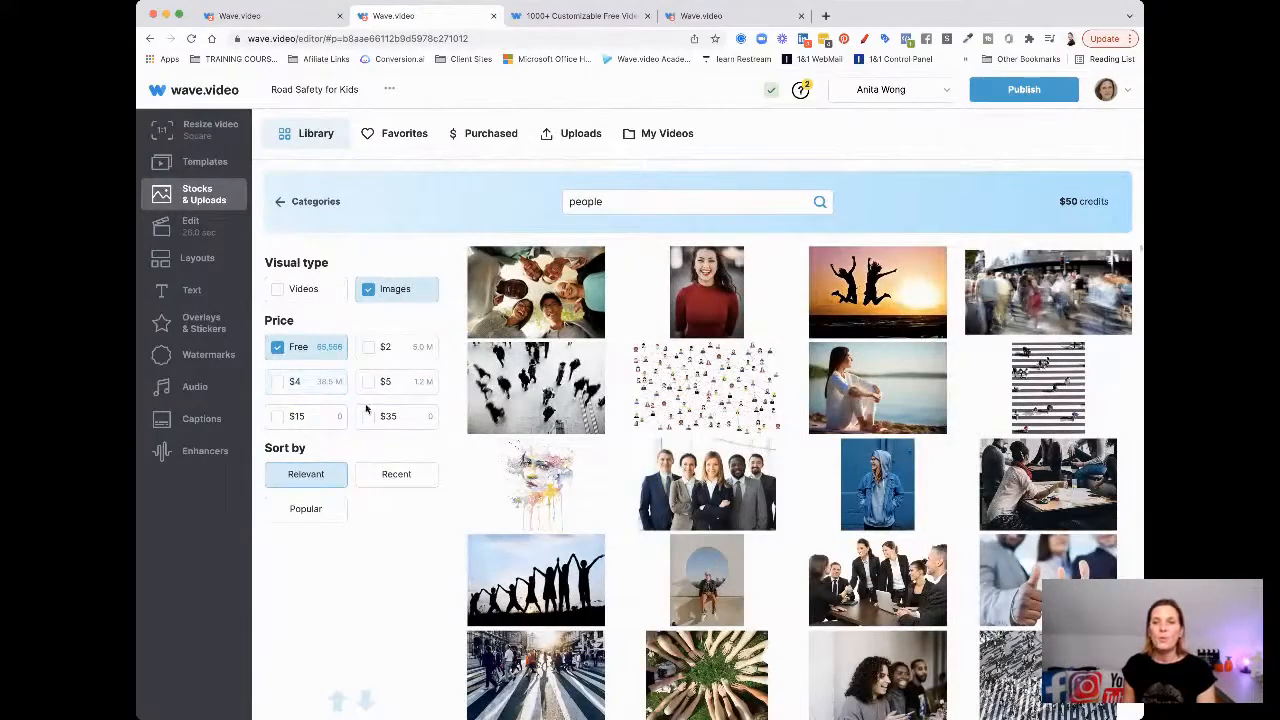
mouse_move(500, 410)
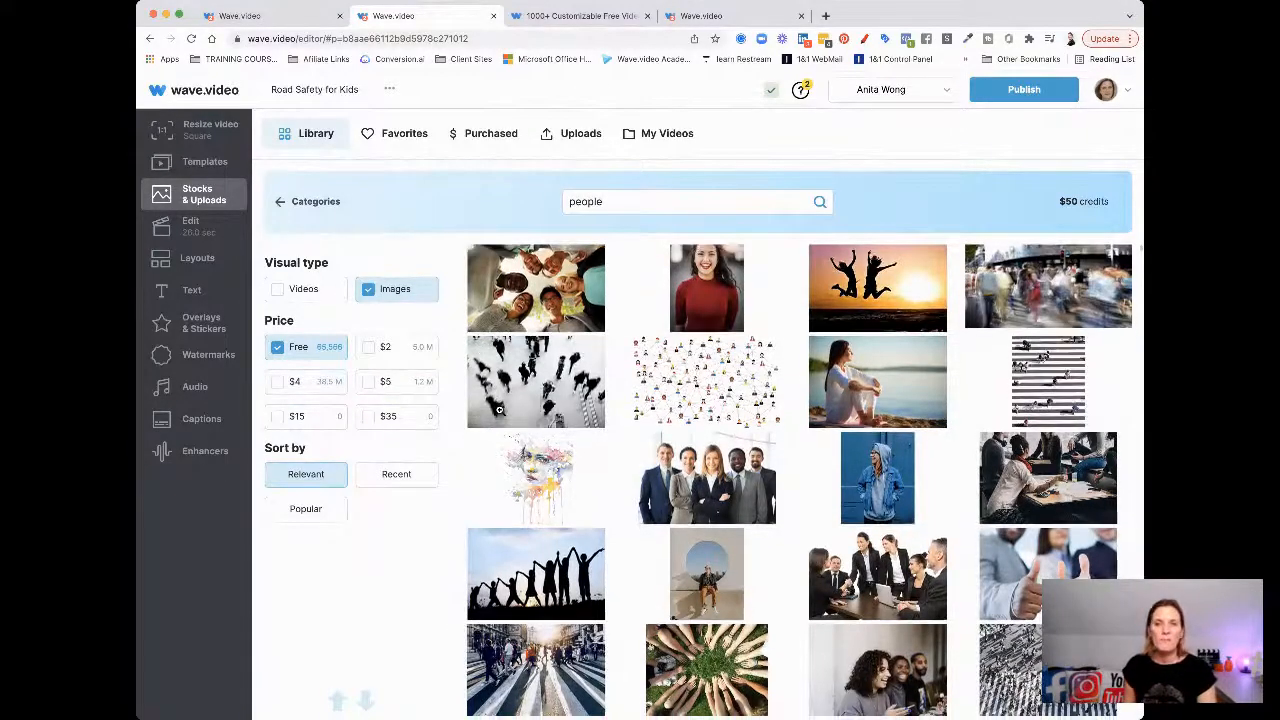
scroll(499, 410, "down", 5)
scroll(499, 410, "down", 10)
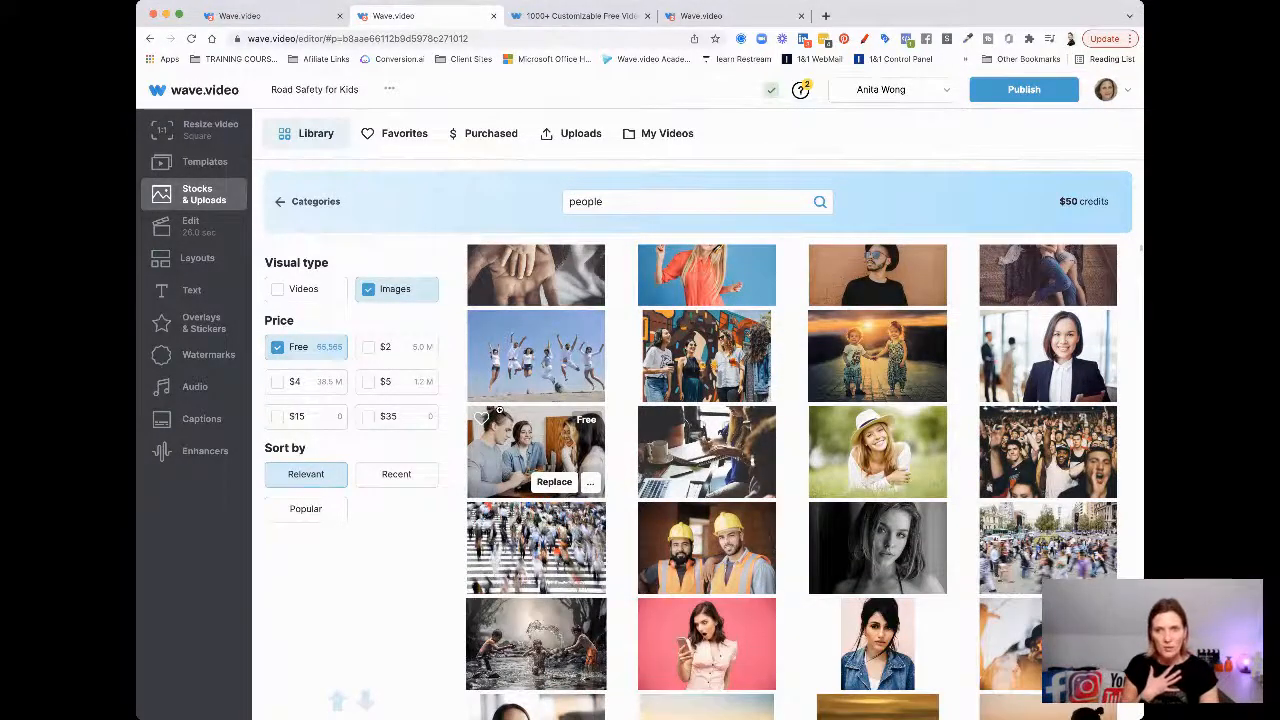
scroll(499, 410, "up", 2)
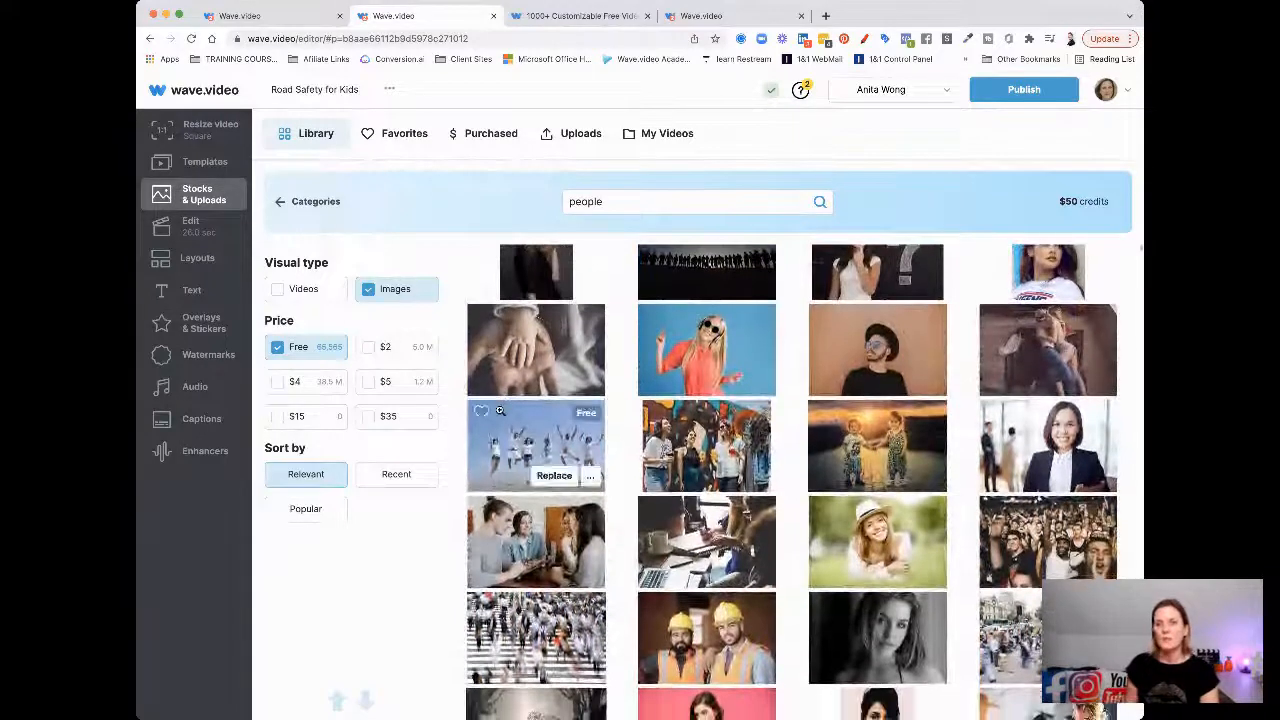
left_click(551, 478)
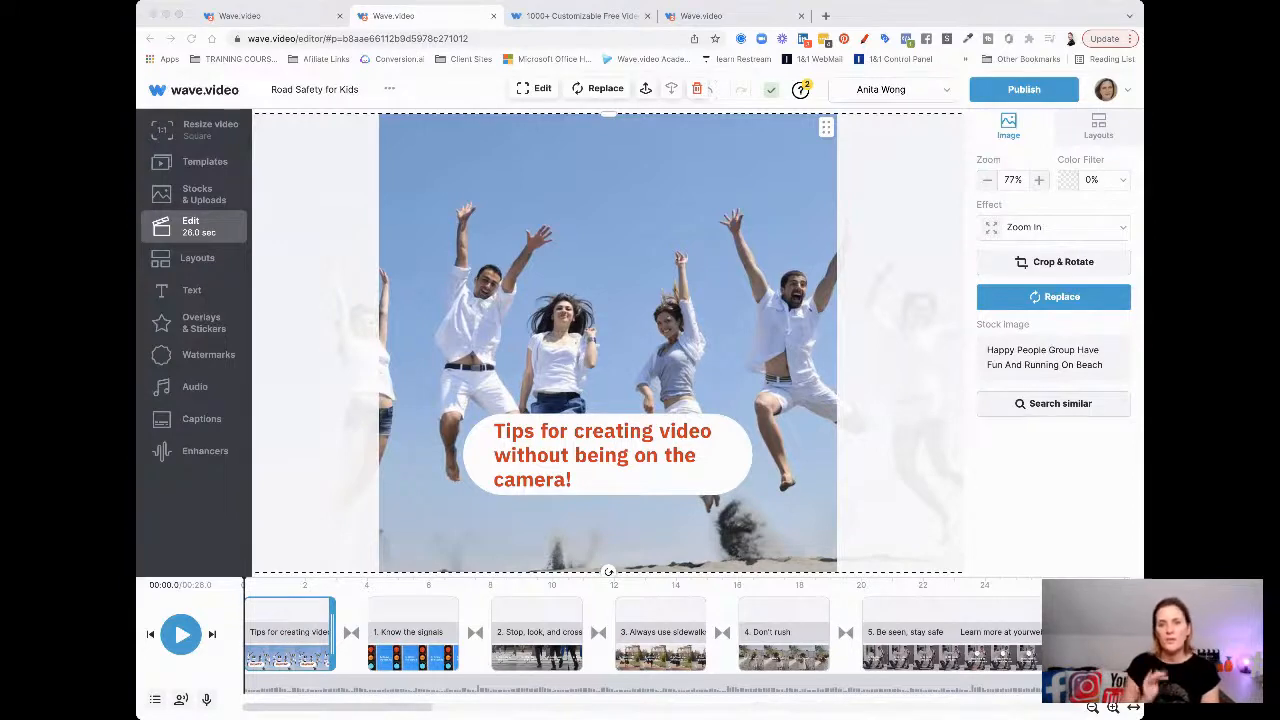
Play the preview and pause on the '1. Know the signals' scene
left_click(985, 468)
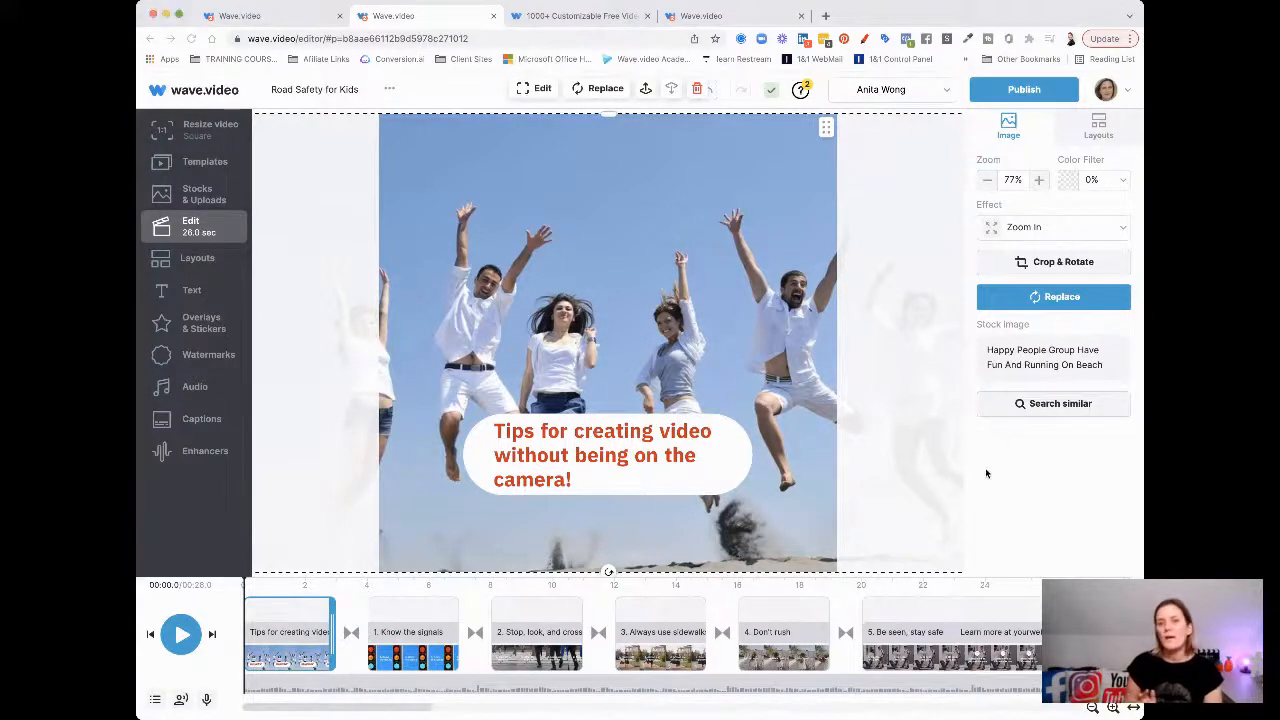
left_click(181, 634)
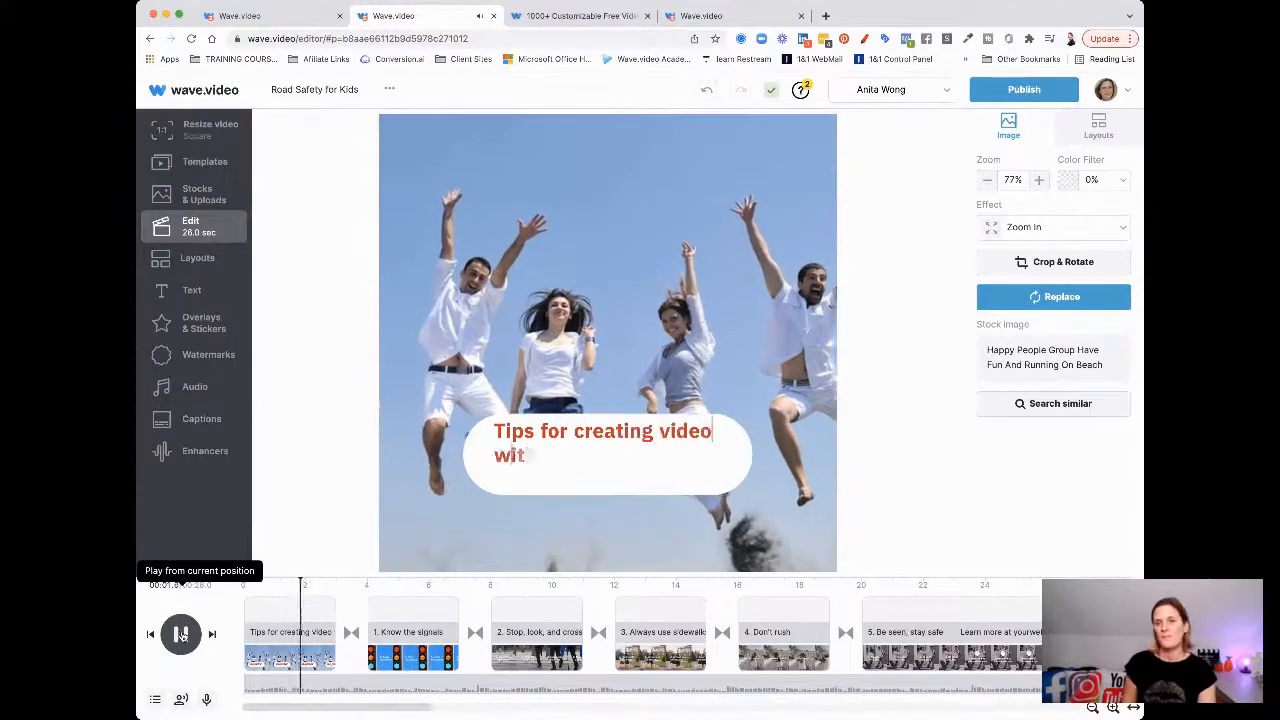
left_click(181, 634)
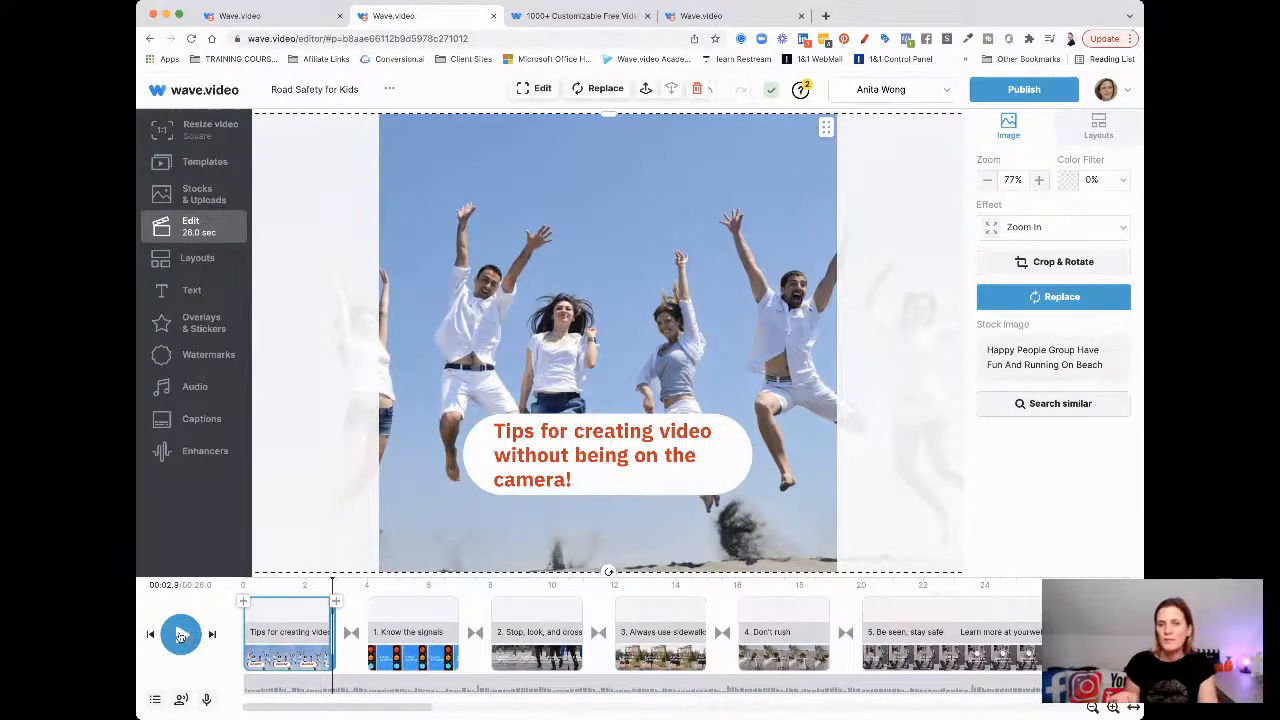
left_click(180, 635)
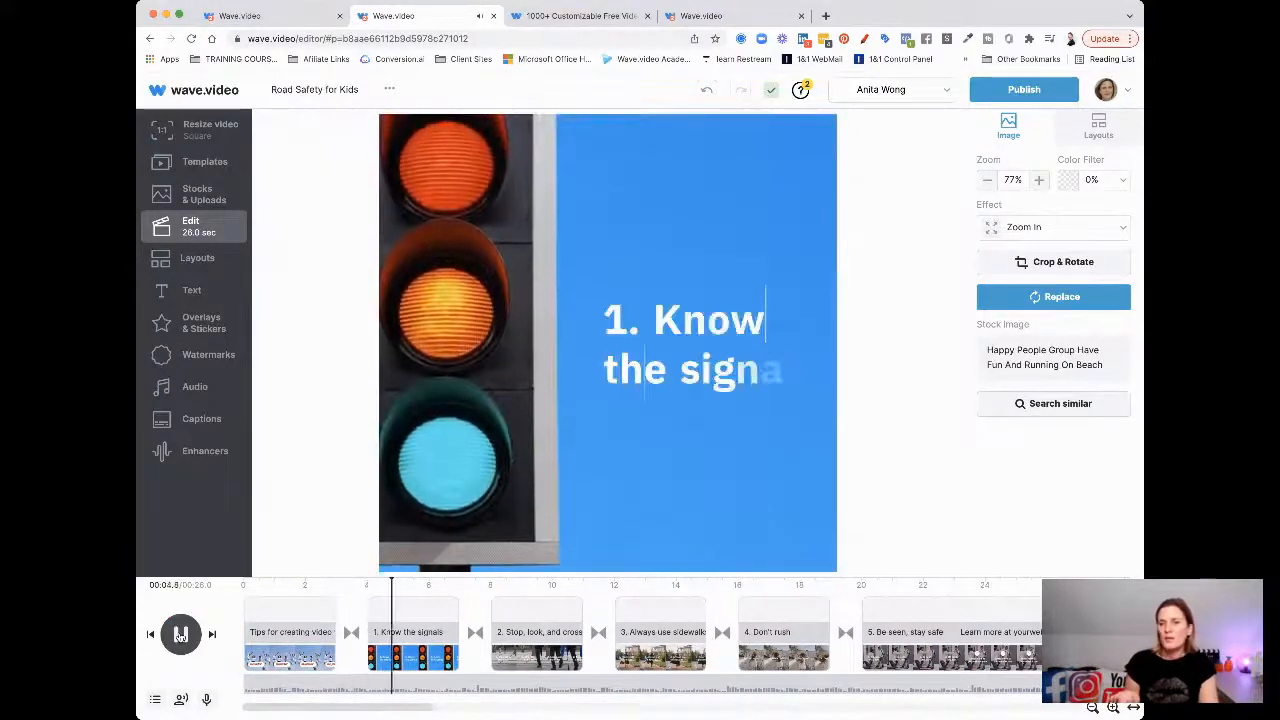
left_click(180, 635)
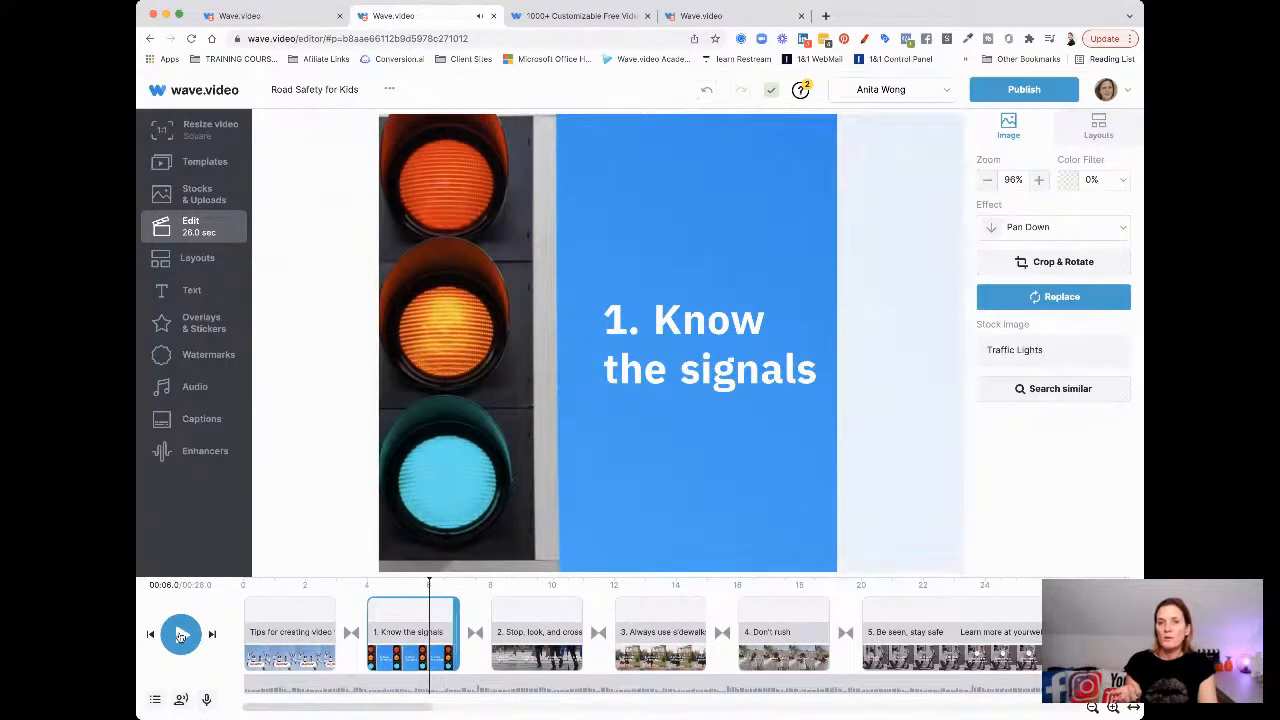
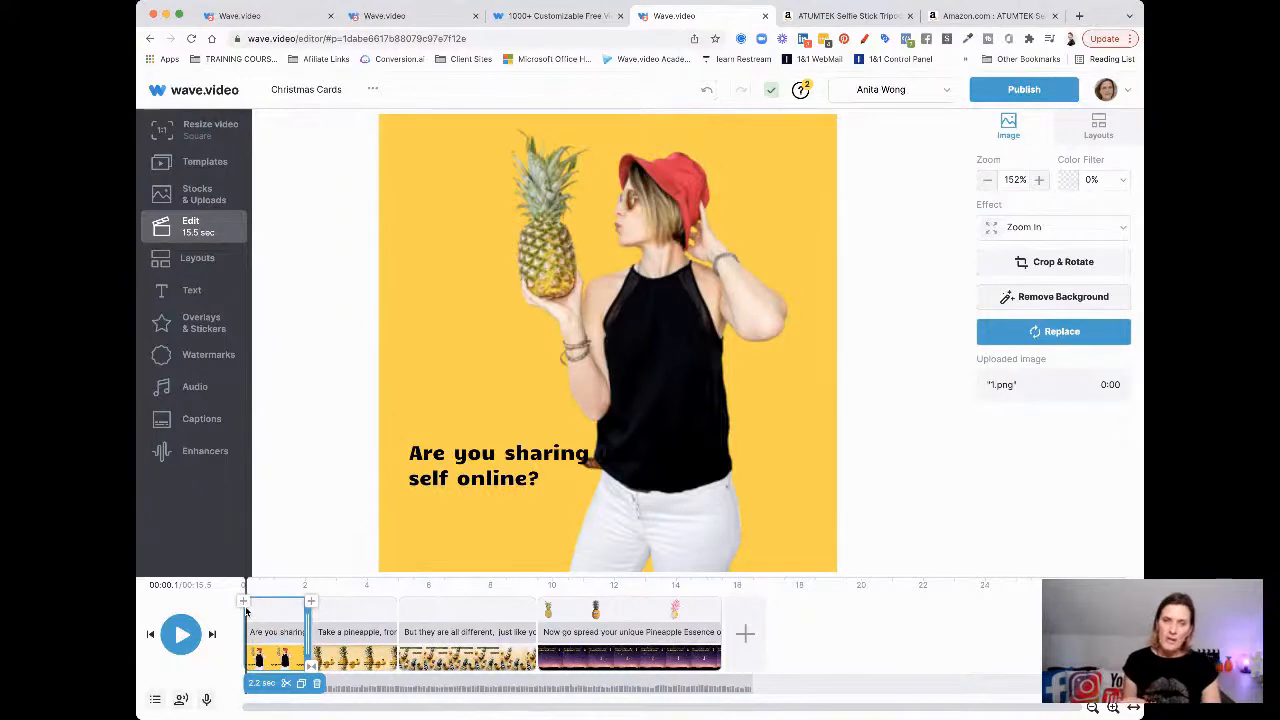
Preview each scene through the night-sky closer, then play the full 15.5-second video from the opening scene
left_click(337, 614)
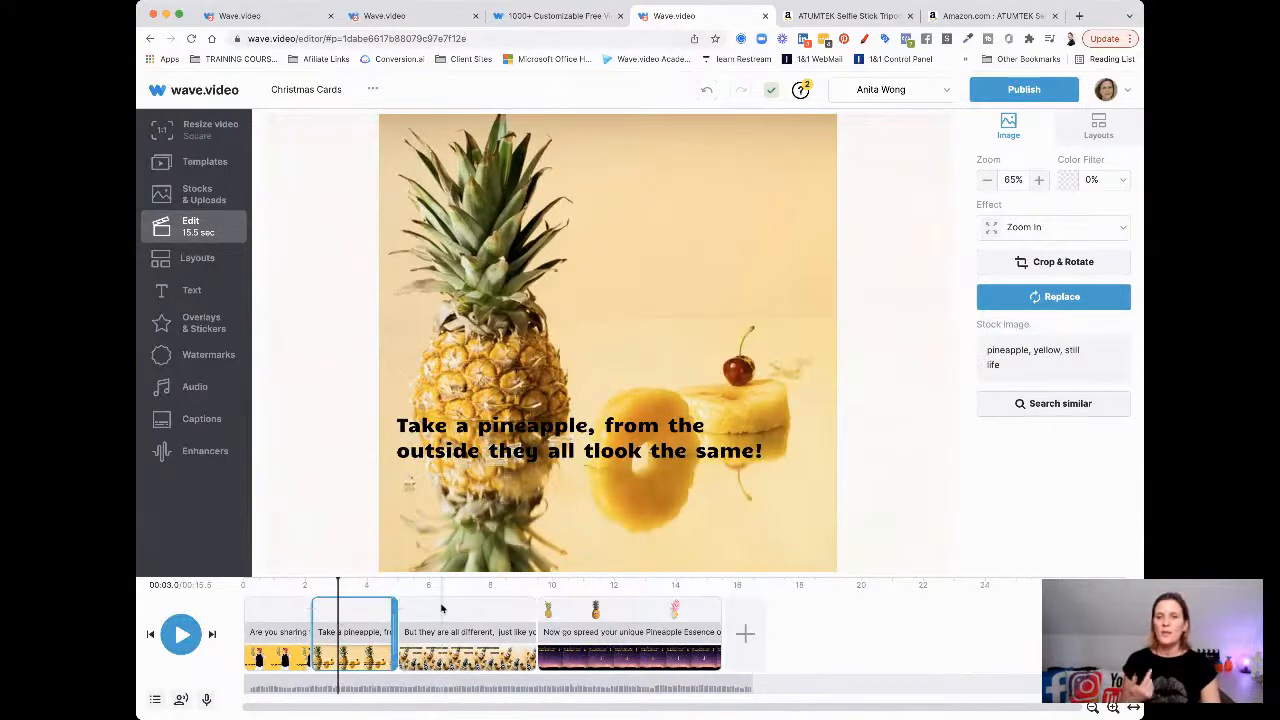
left_click(441, 608)
left_click(581, 607)
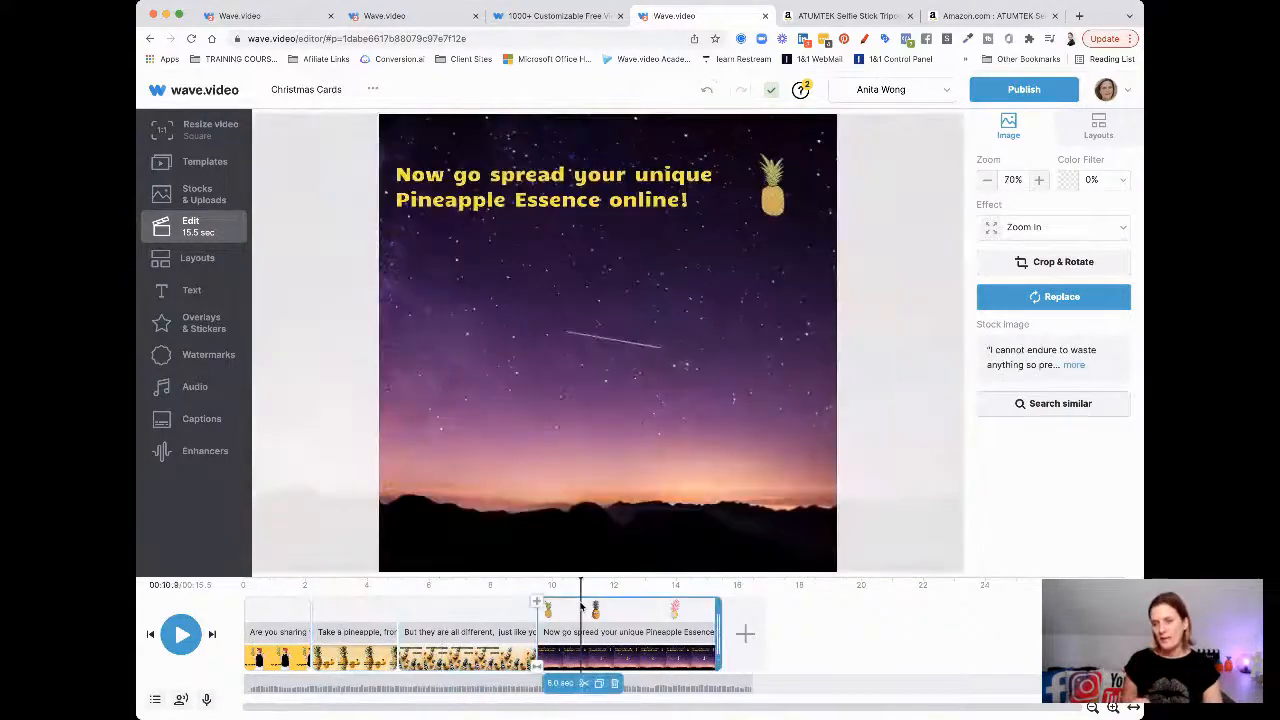
left_click(637, 607)
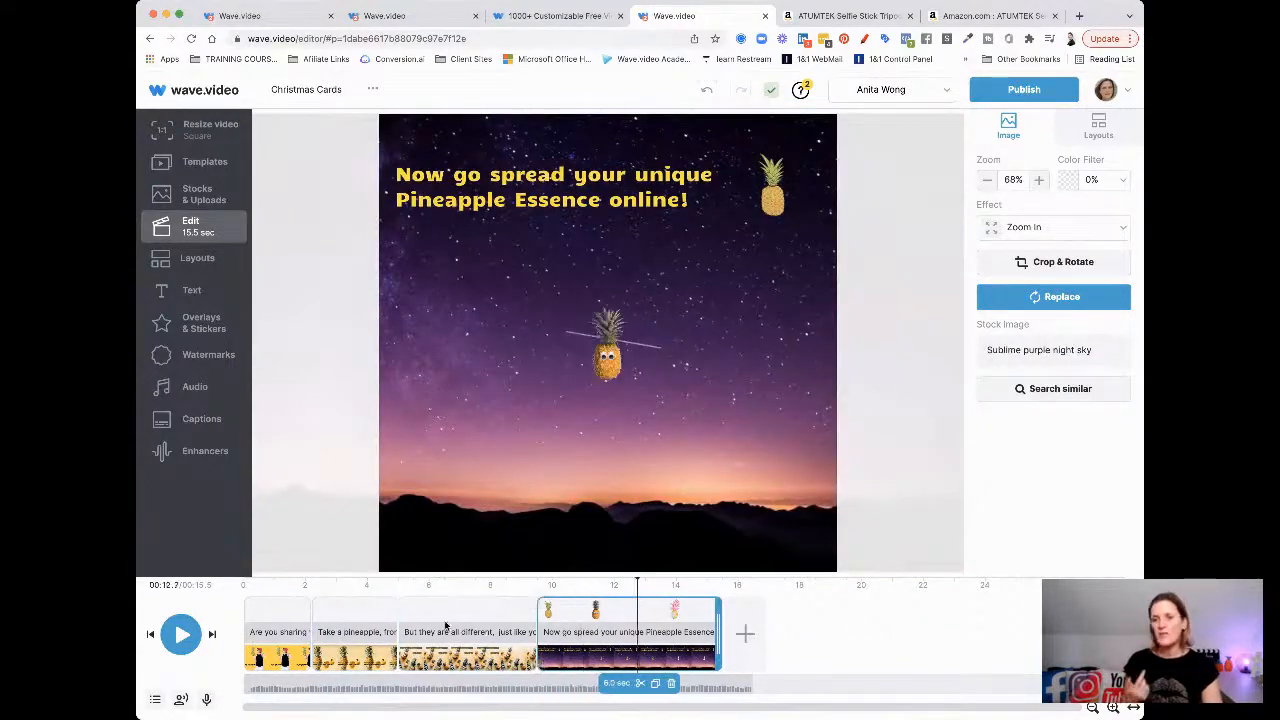
left_click(247, 660)
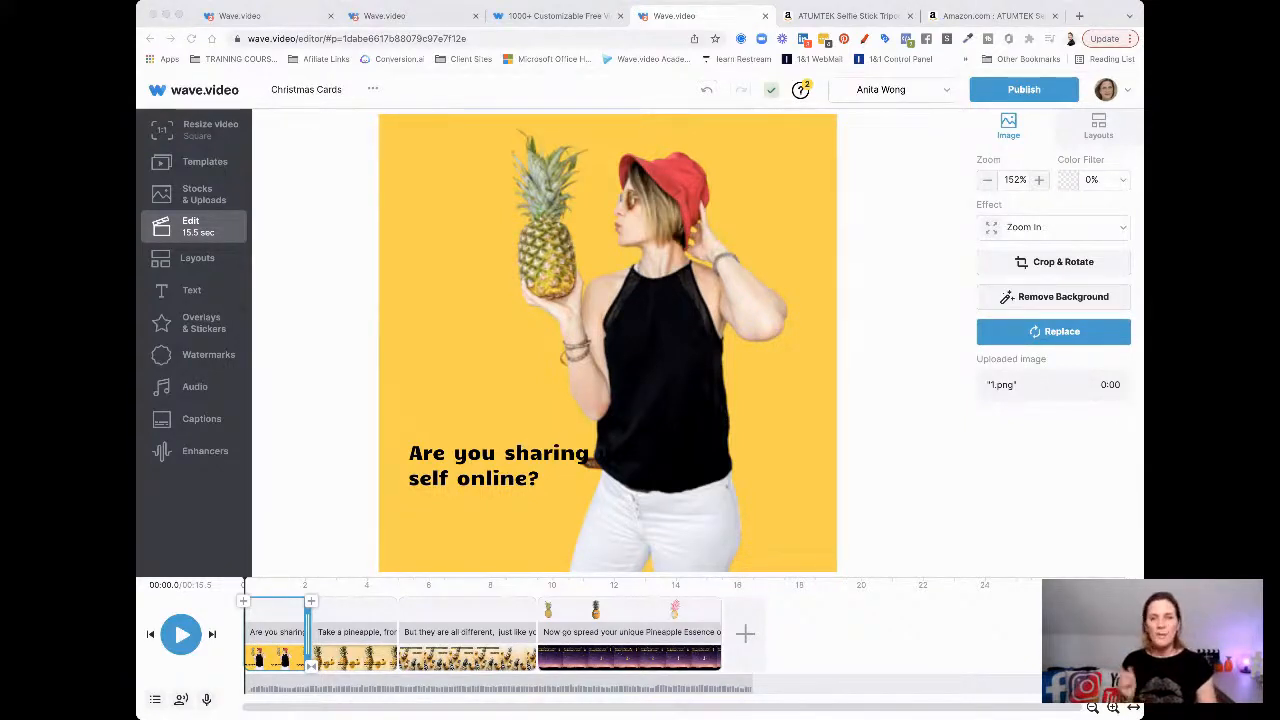
left_click(935, 505)
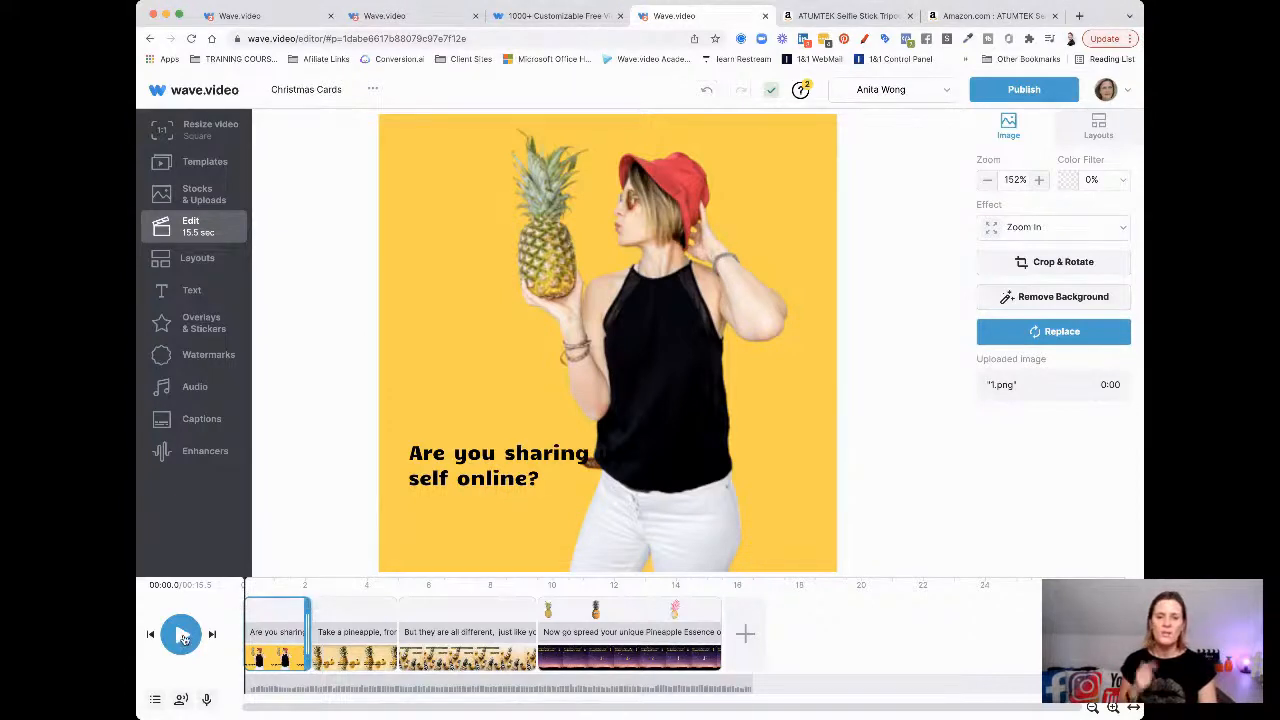
left_click(183, 636)
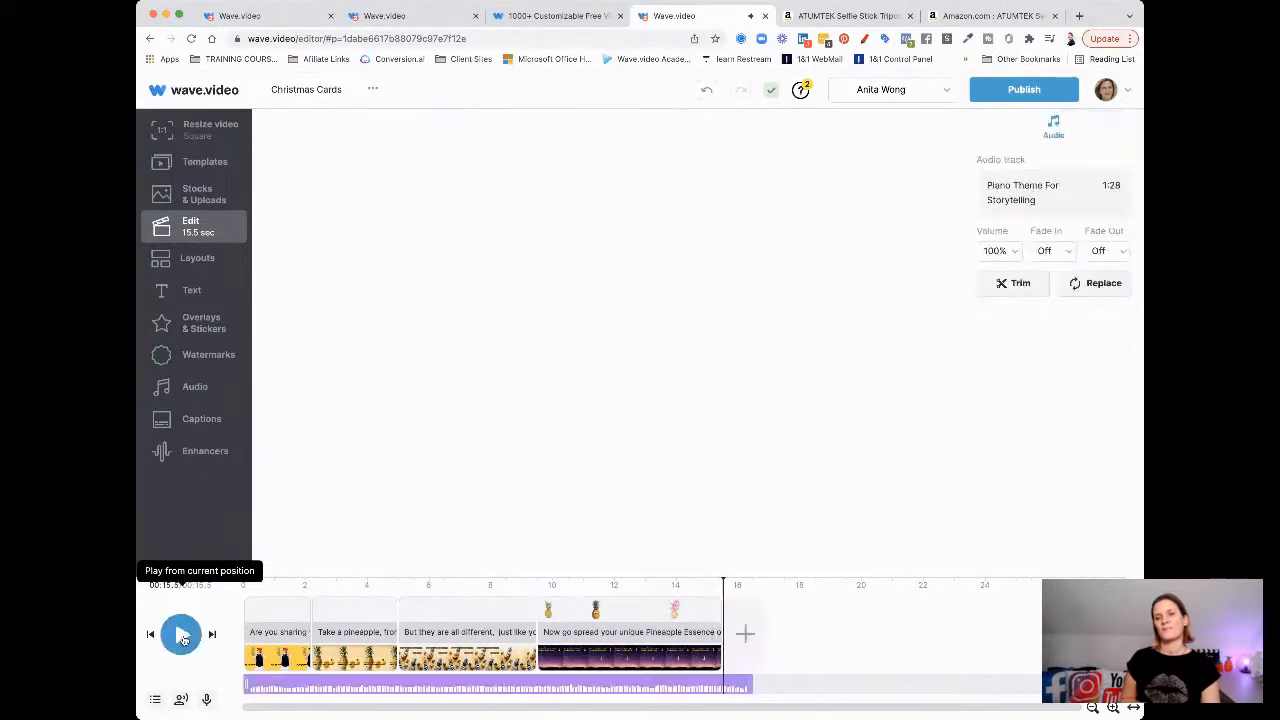
Rewind the playhead to 00:00 and select the opening pineapple scene on the timeline
left_click(243, 618)
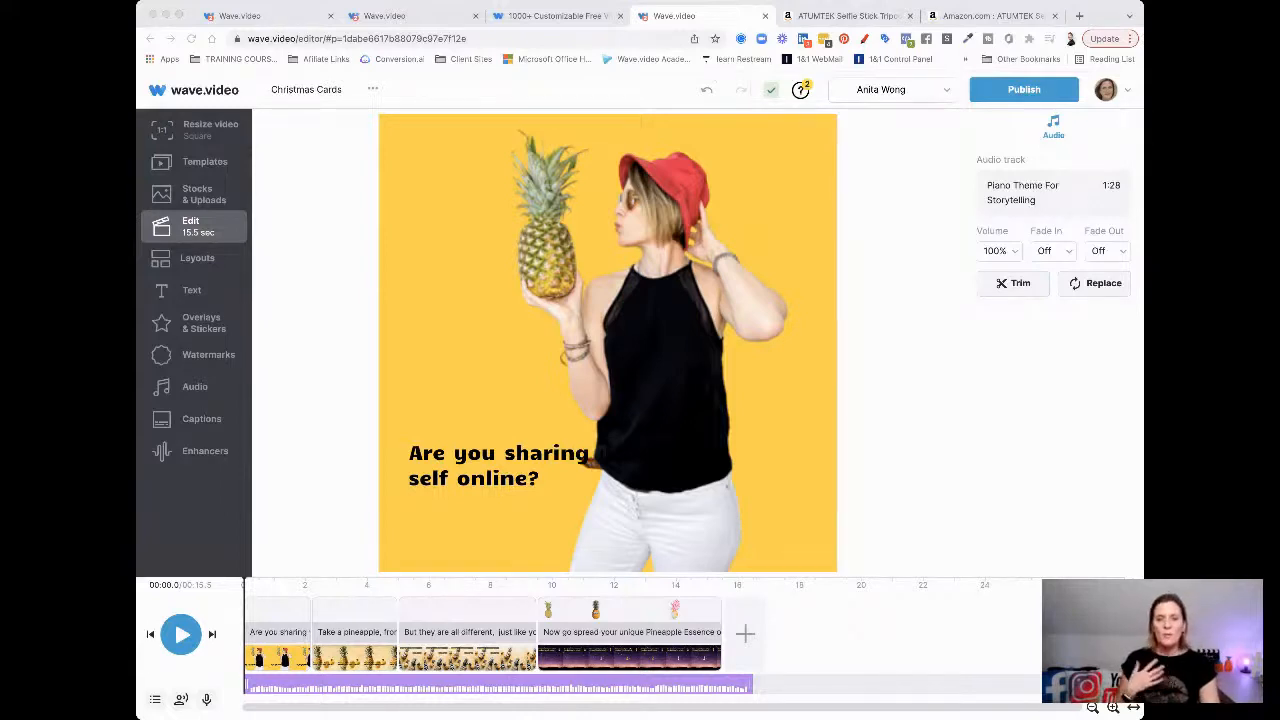
left_click(1001, 418)
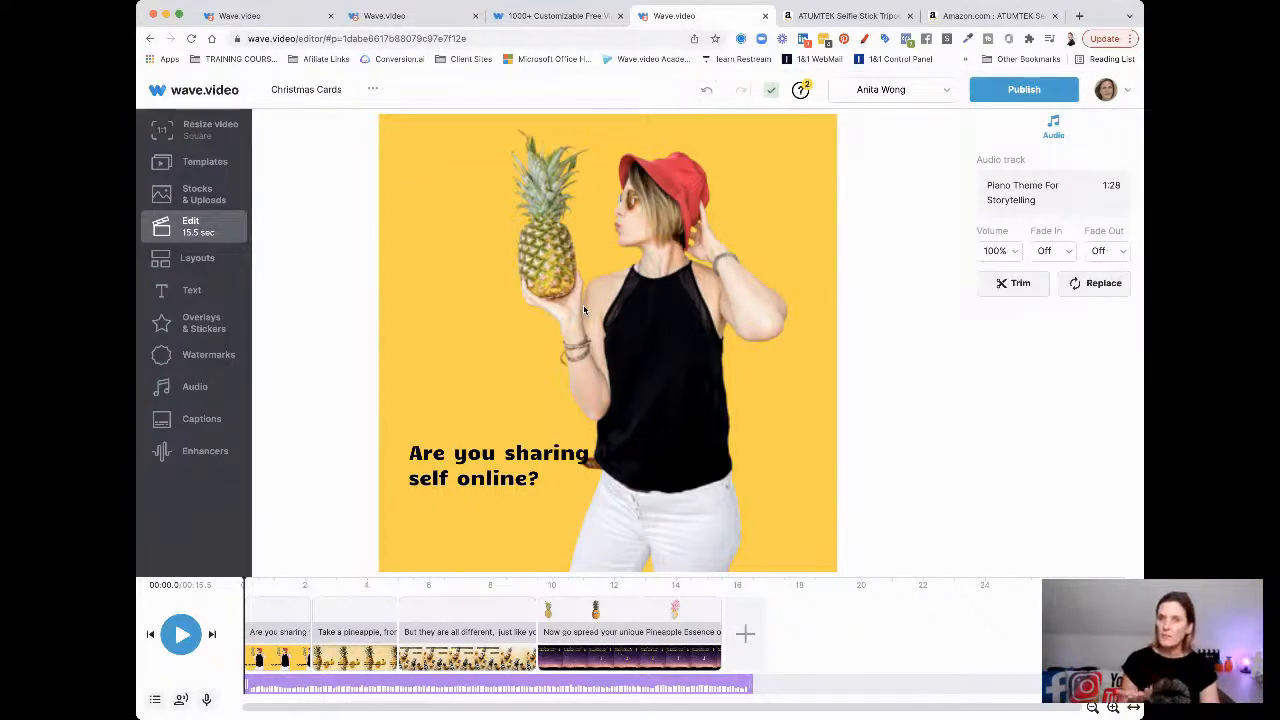
left_click(309, 615)
Extend the opening scene to about 3.8 seconds and switch its picture effect to Pan Left
left_click_drag(307, 615, 363, 622)
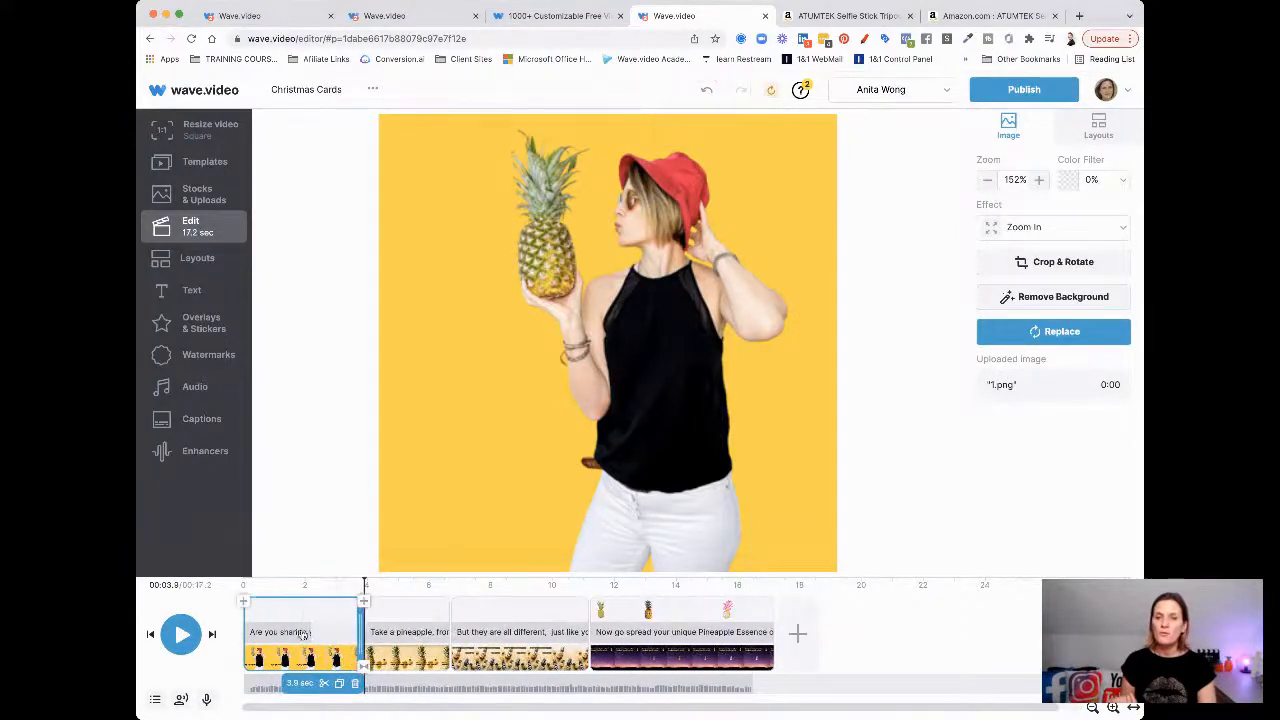
left_click(303, 631)
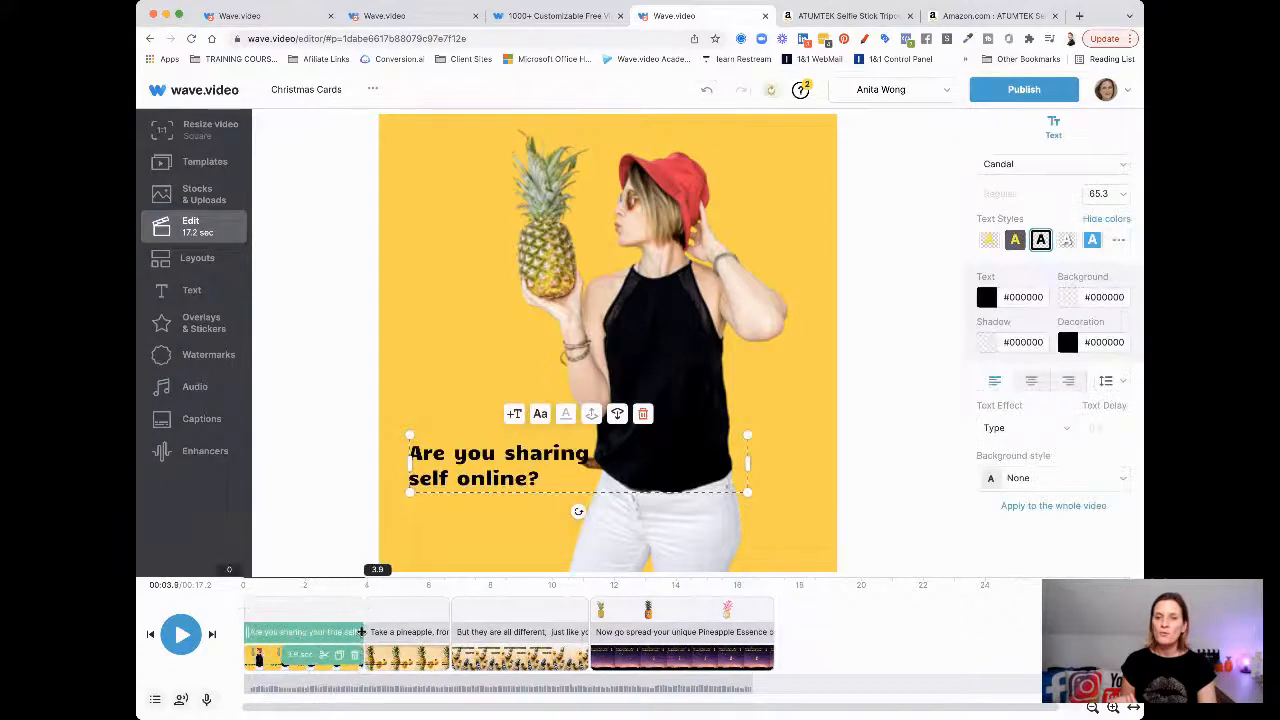
left_click(525, 308)
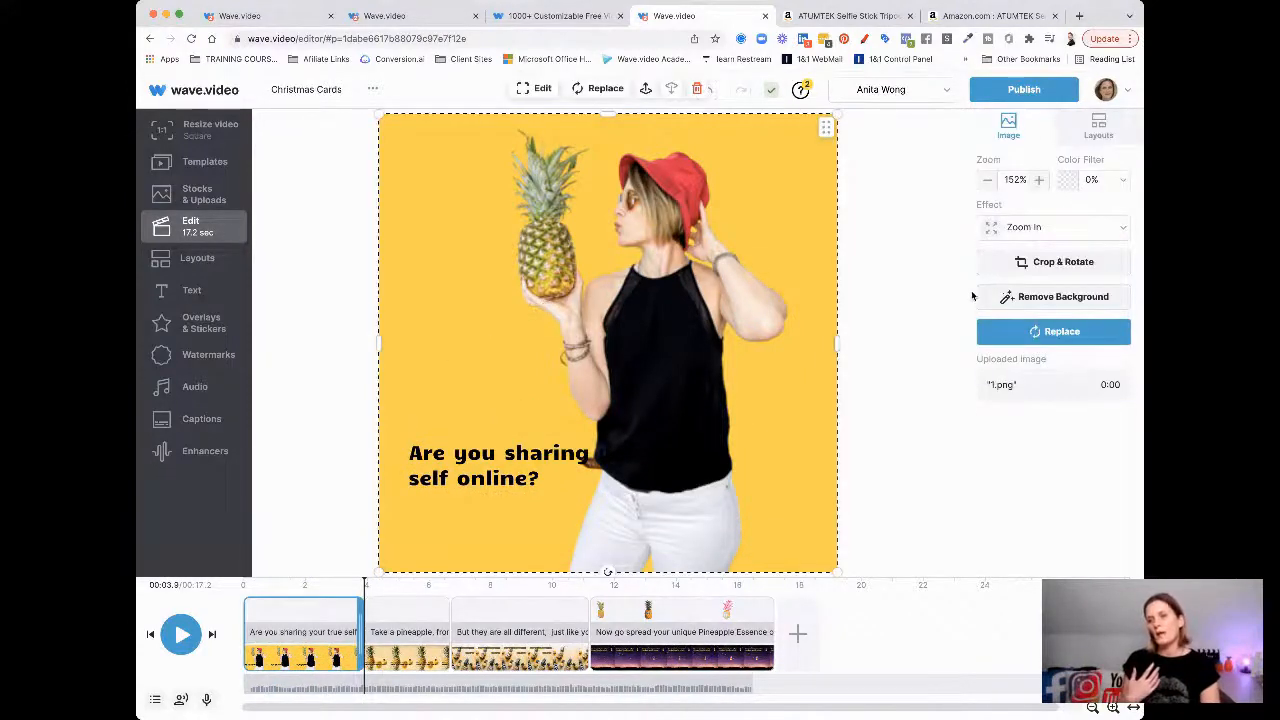
left_click(1001, 232)
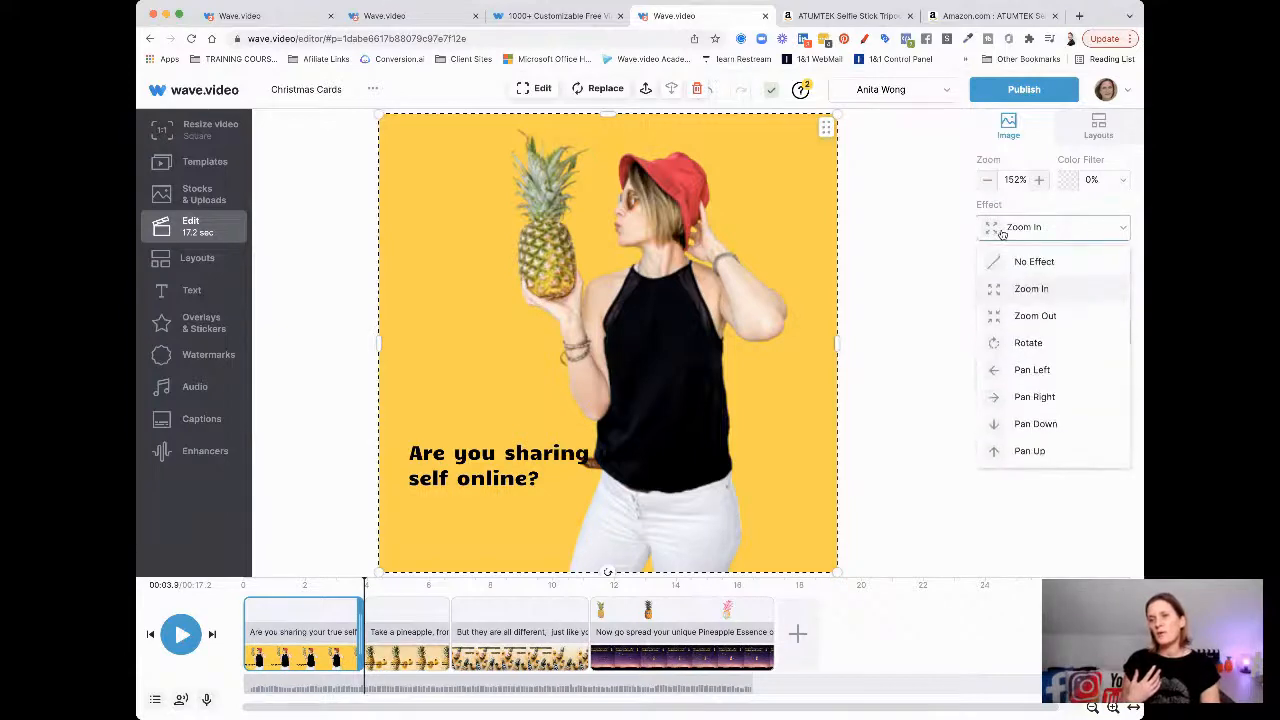
left_click(1025, 372)
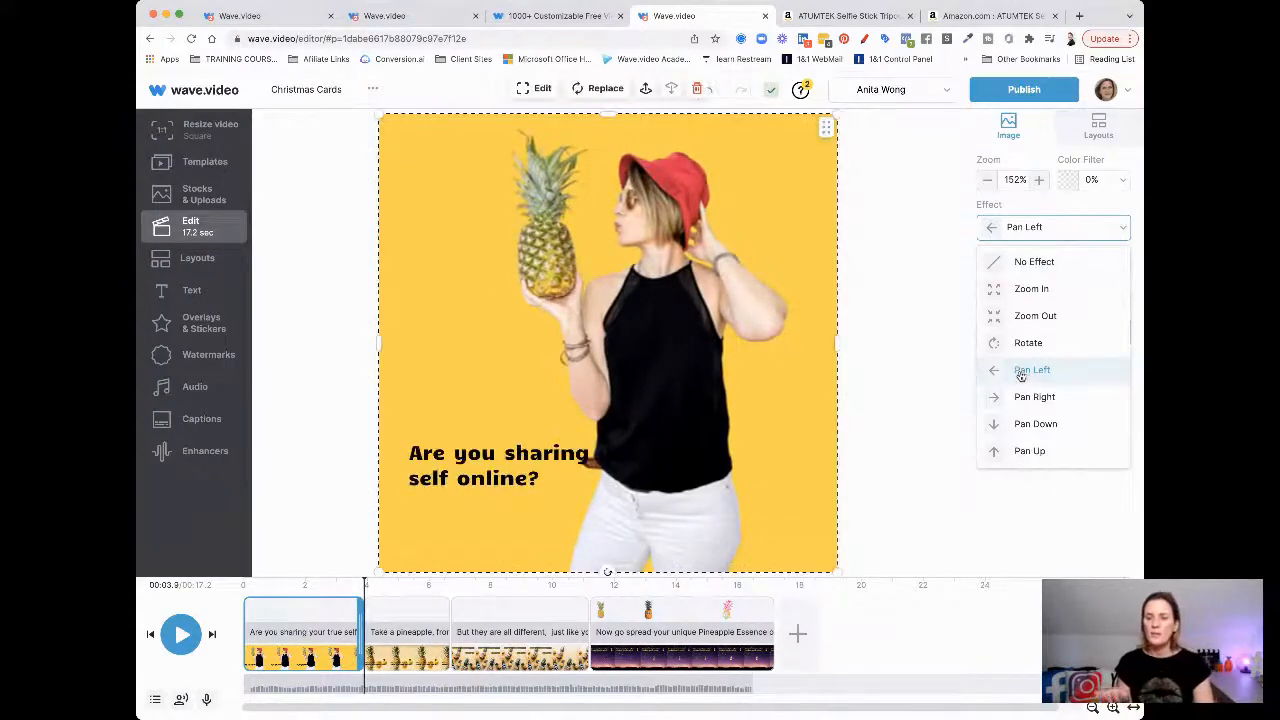
mouse_move(332, 658)
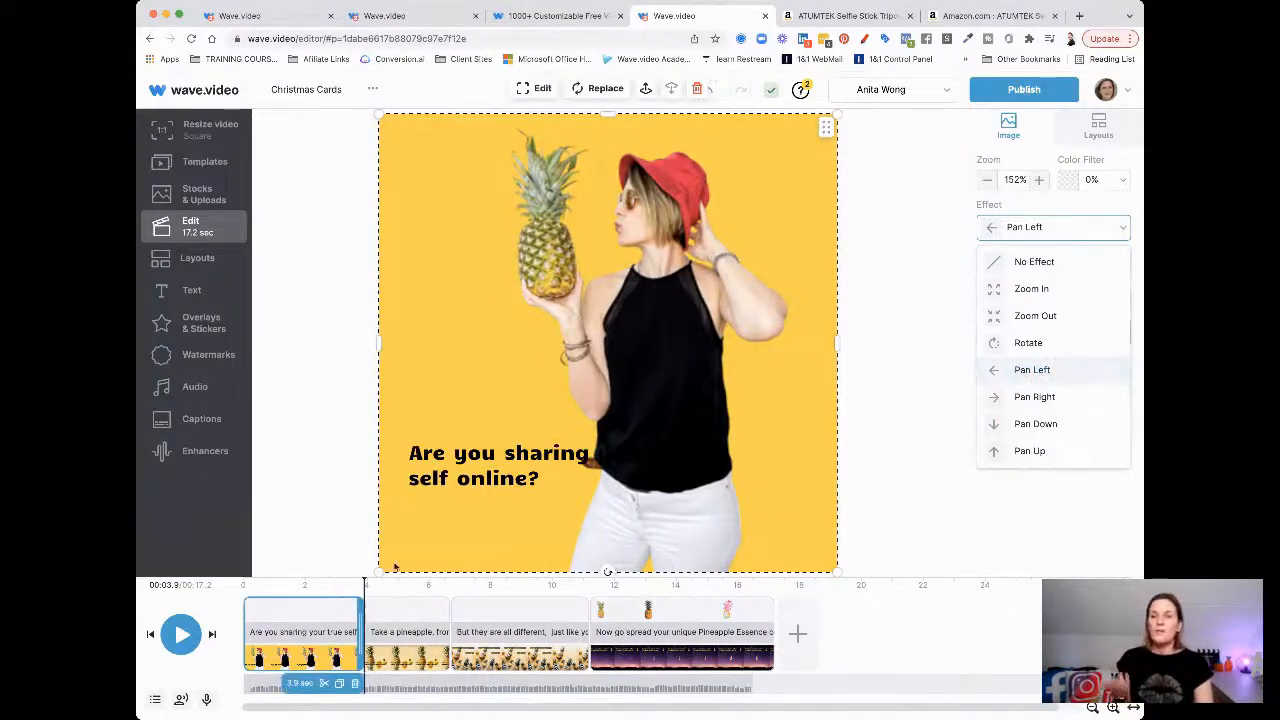
left_click(481, 291)
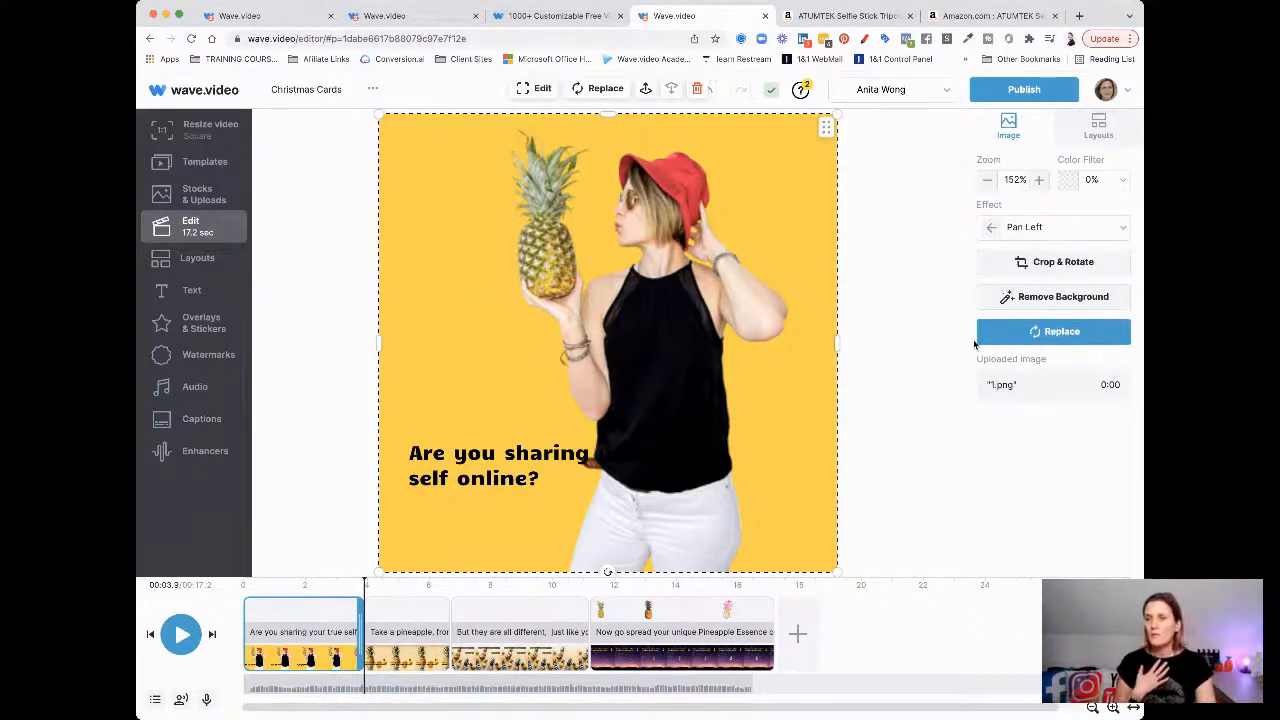
left_click(1051, 338)
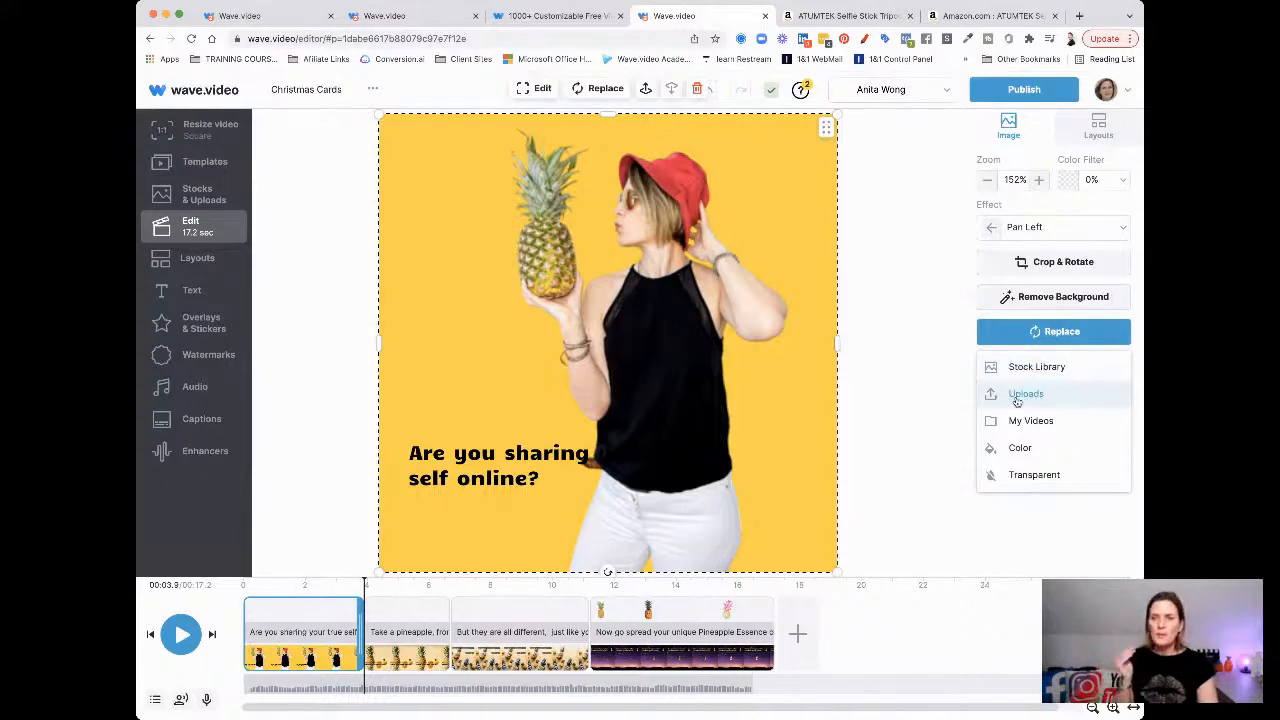
Replace the opening scene's picture with the uploaded 1.png from My Uploads
left_click(1022, 394)
scroll(1014, 400, "up", 3)
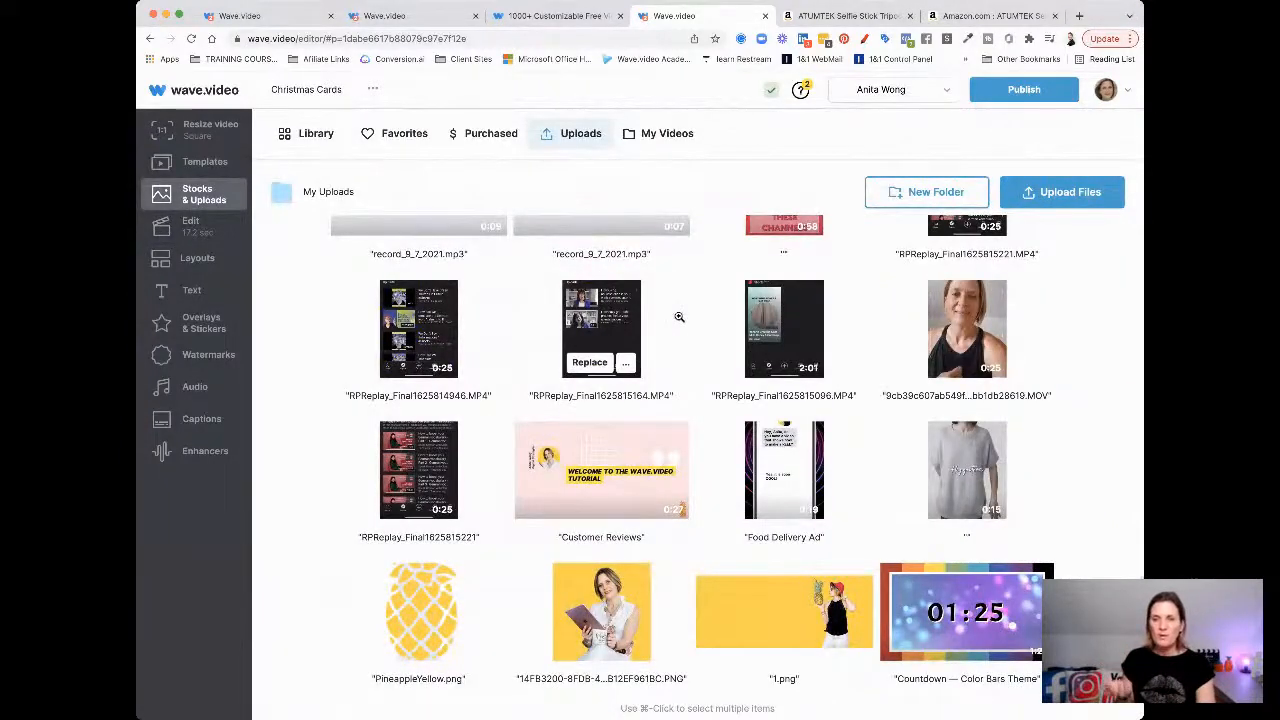
scroll(679, 316, "up", 3)
scroll(679, 316, "down", 3)
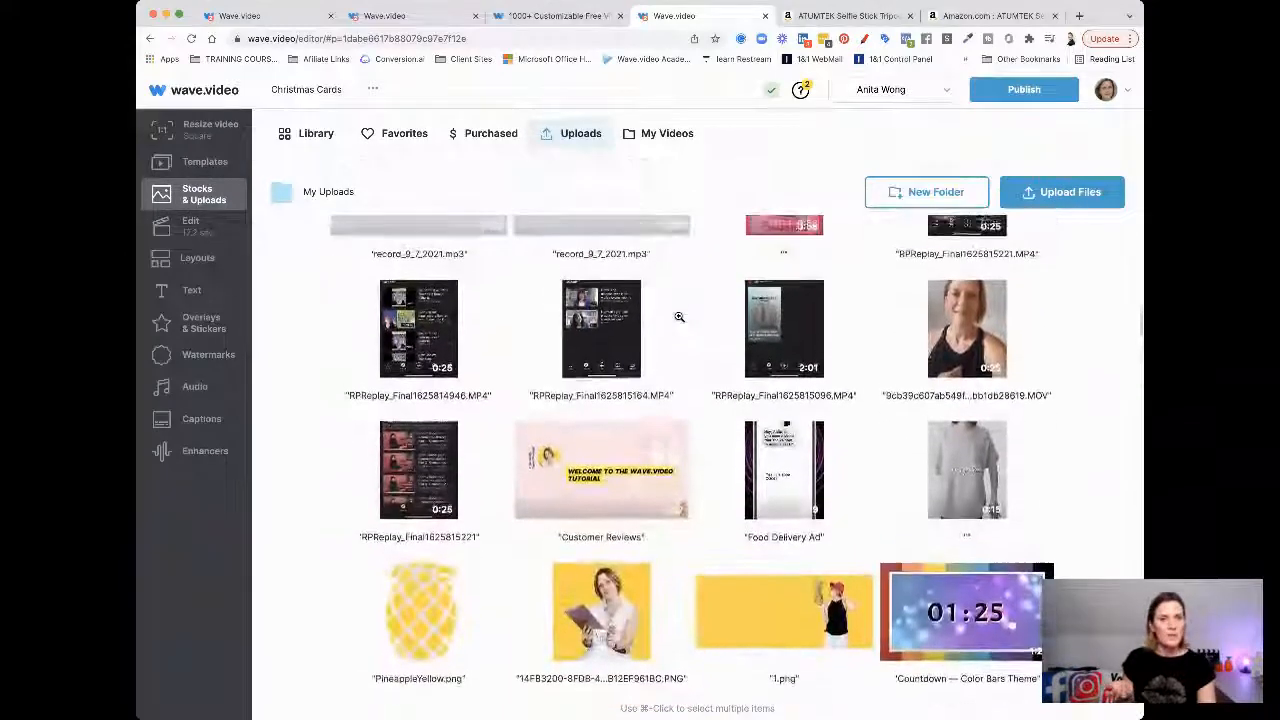
scroll(679, 316, "down", 4)
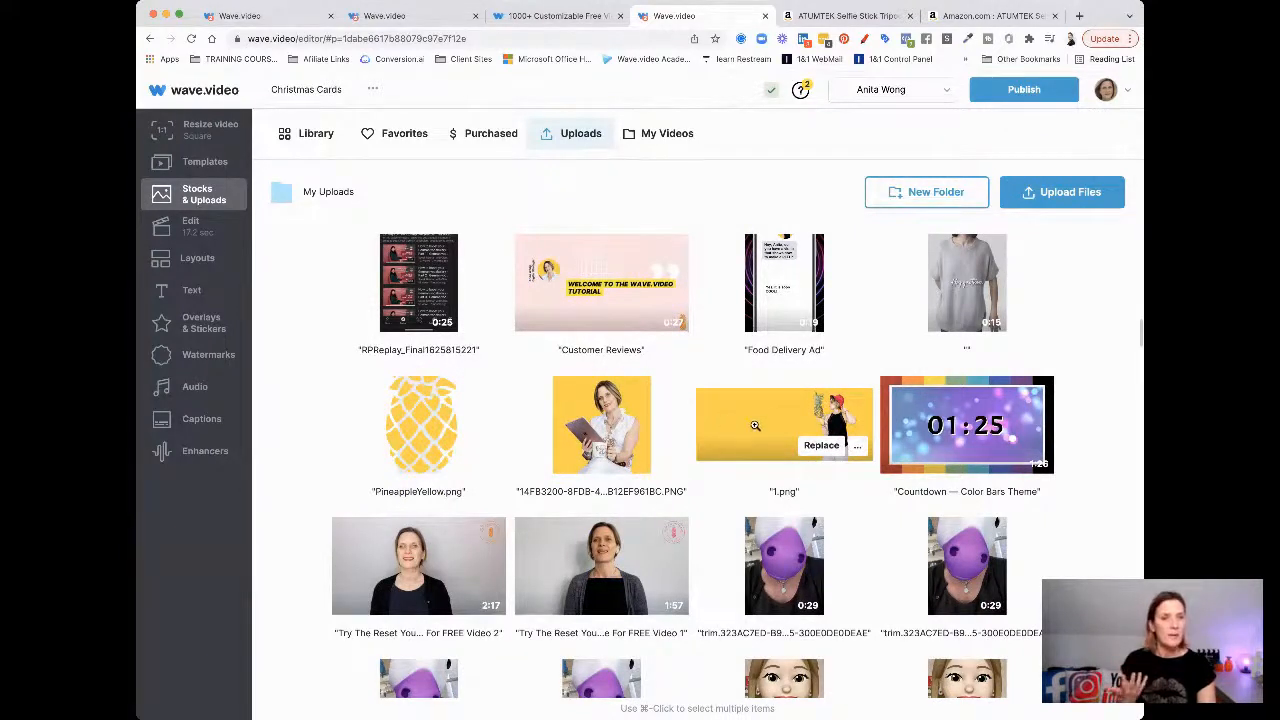
left_click(818, 450)
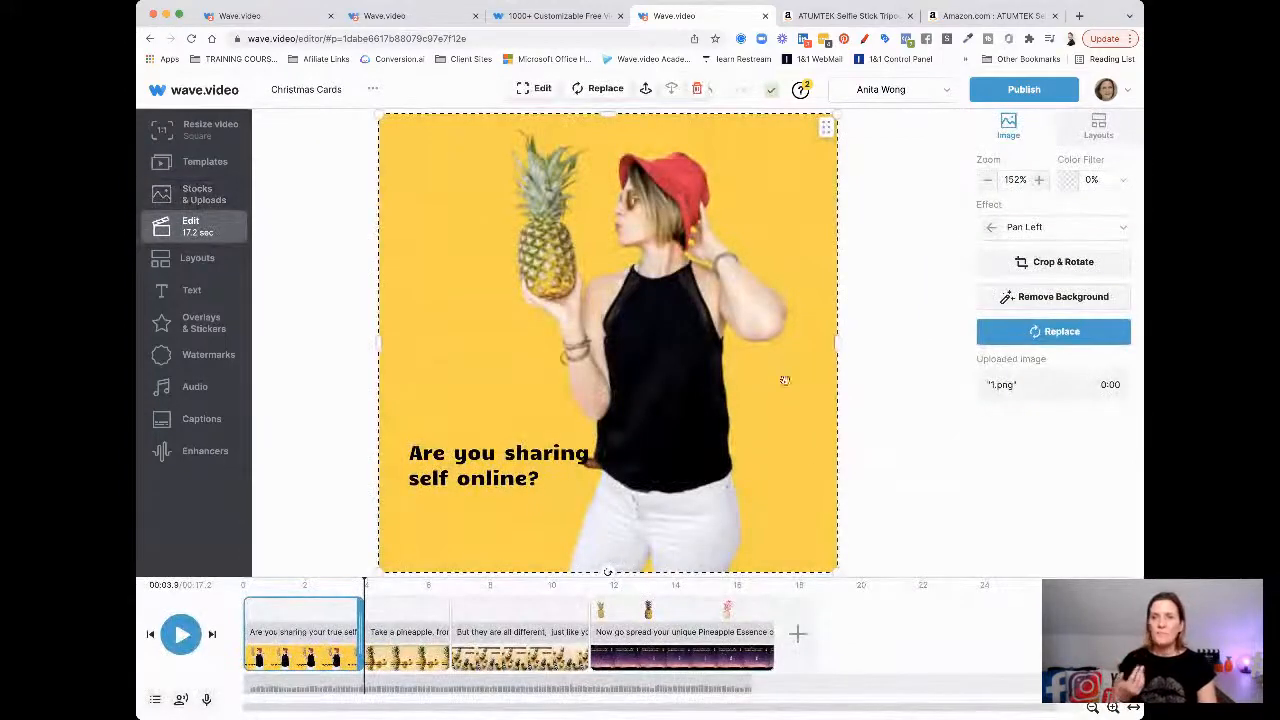
Zoom the opening picture to 203% with the woman shifted right, and move the caption up-left
double_click(632, 318)
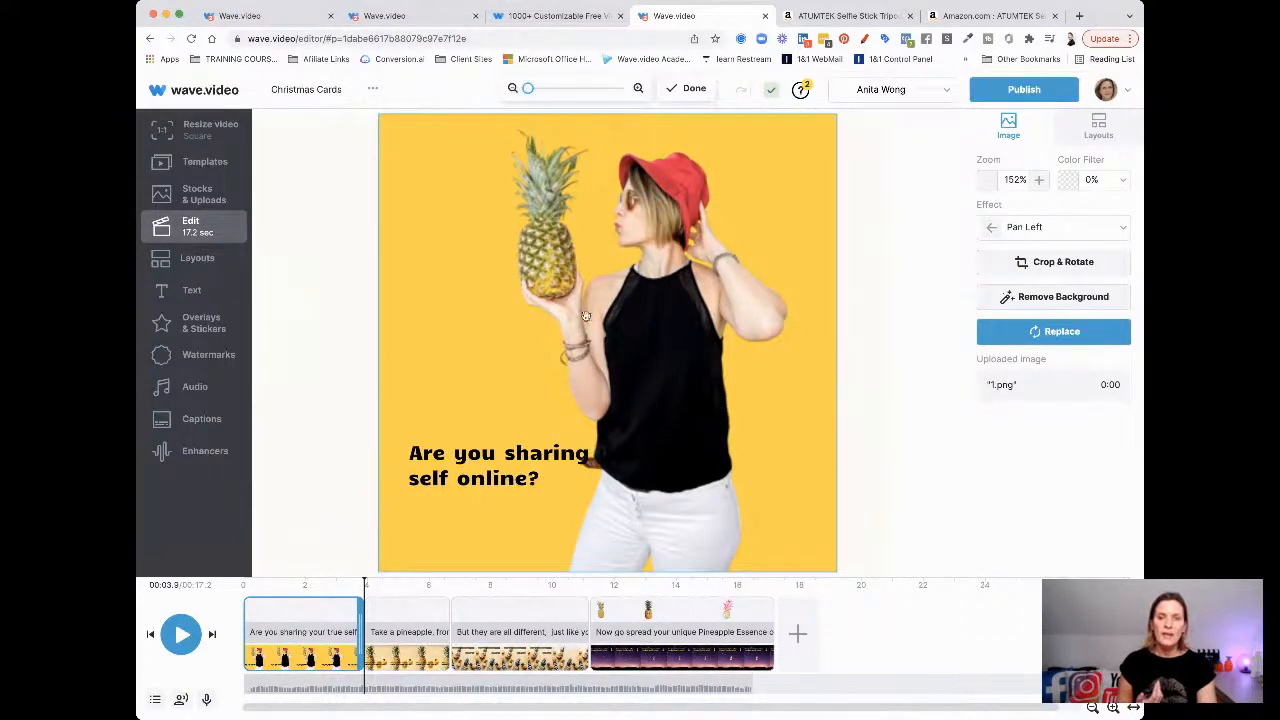
left_click(544, 91)
mouse_move(650, 268)
left_mouse_down()
mouse_move(566, 260)
mouse_move(675, 270)
mouse_move(652, 270)
left_mouse_up()
left_click_drag(544, 89, 531, 89)
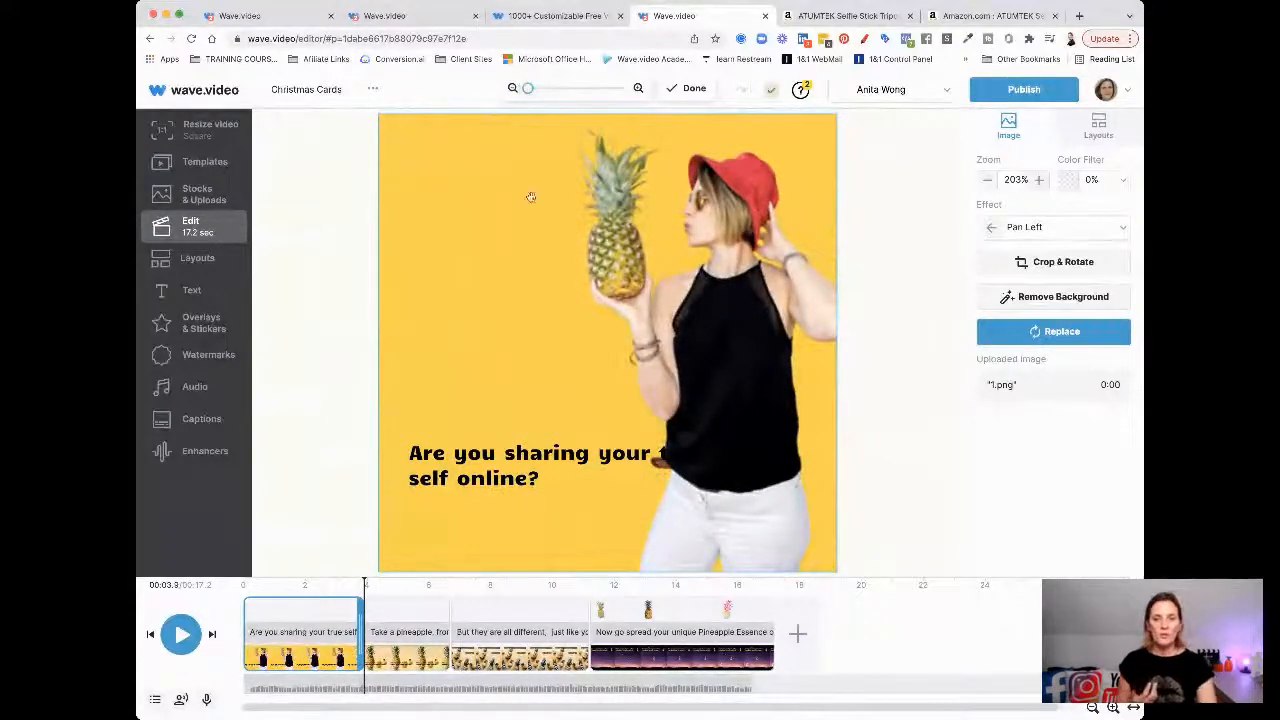
left_click_drag(442, 480, 425, 429)
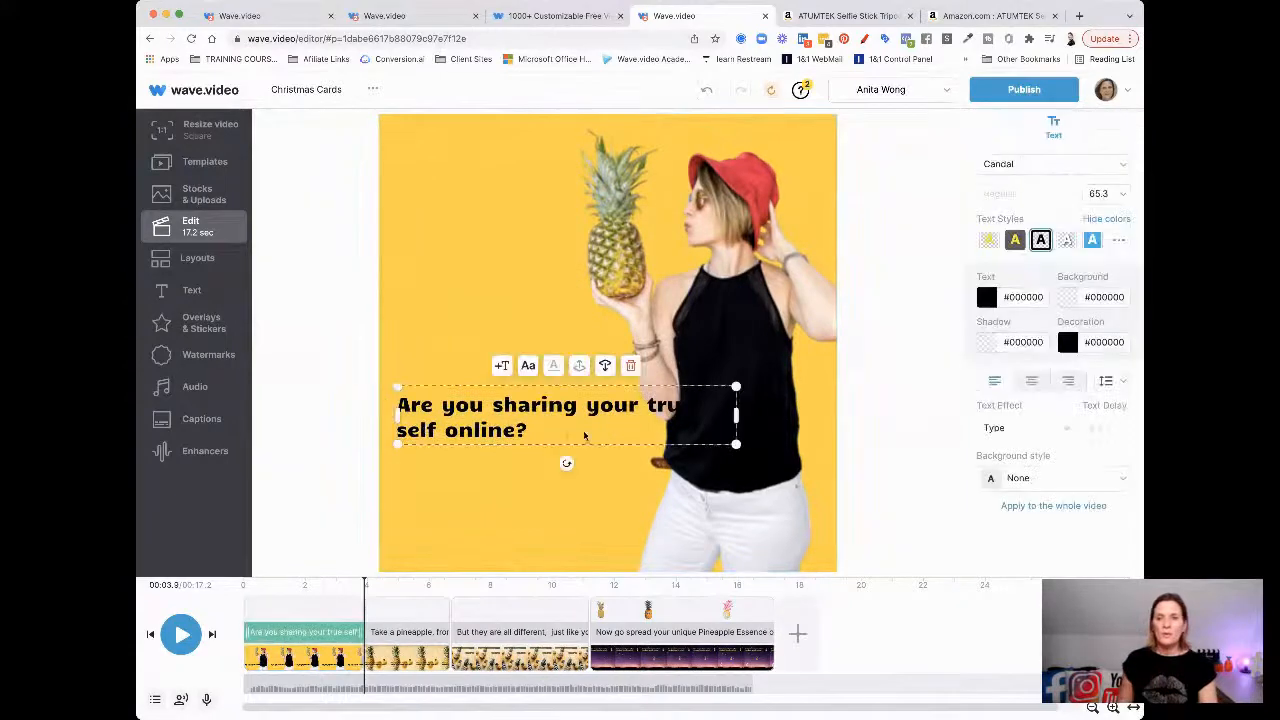
Break the caption after 'your' and give it a #EBE2E2 background at 42% opacity
left_click(643, 410)
key("Return")
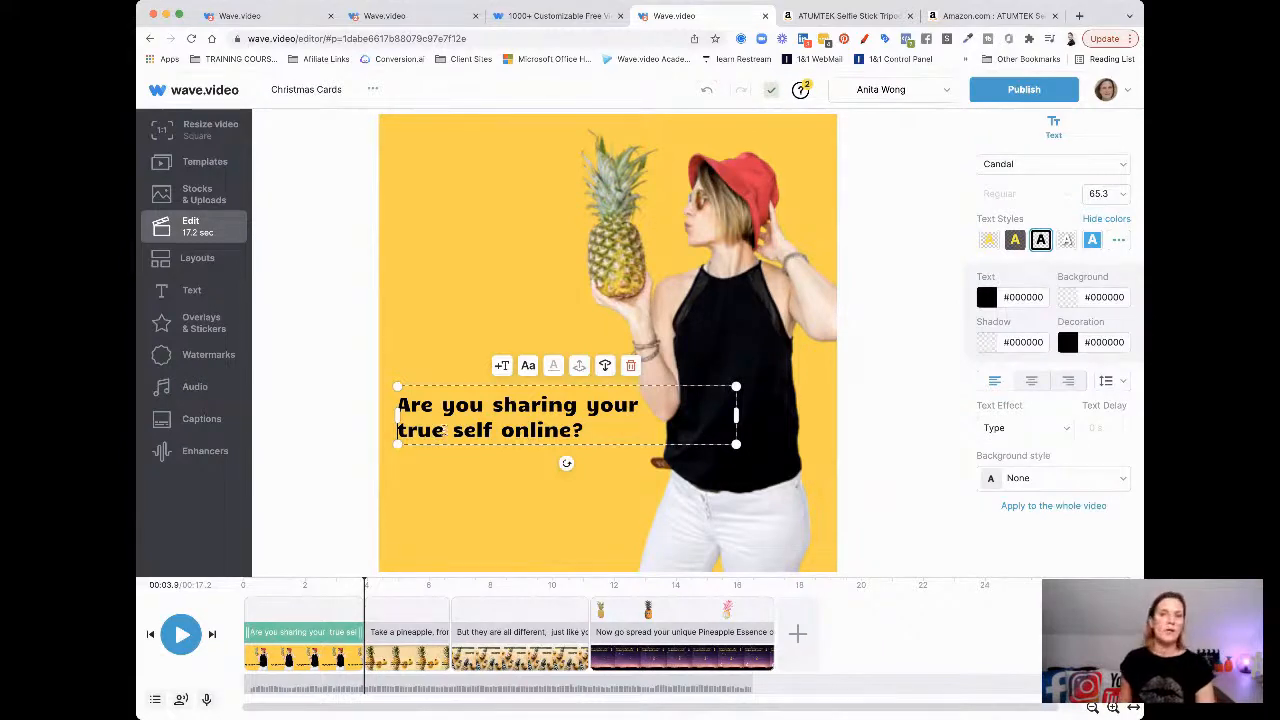
left_click(1067, 300)
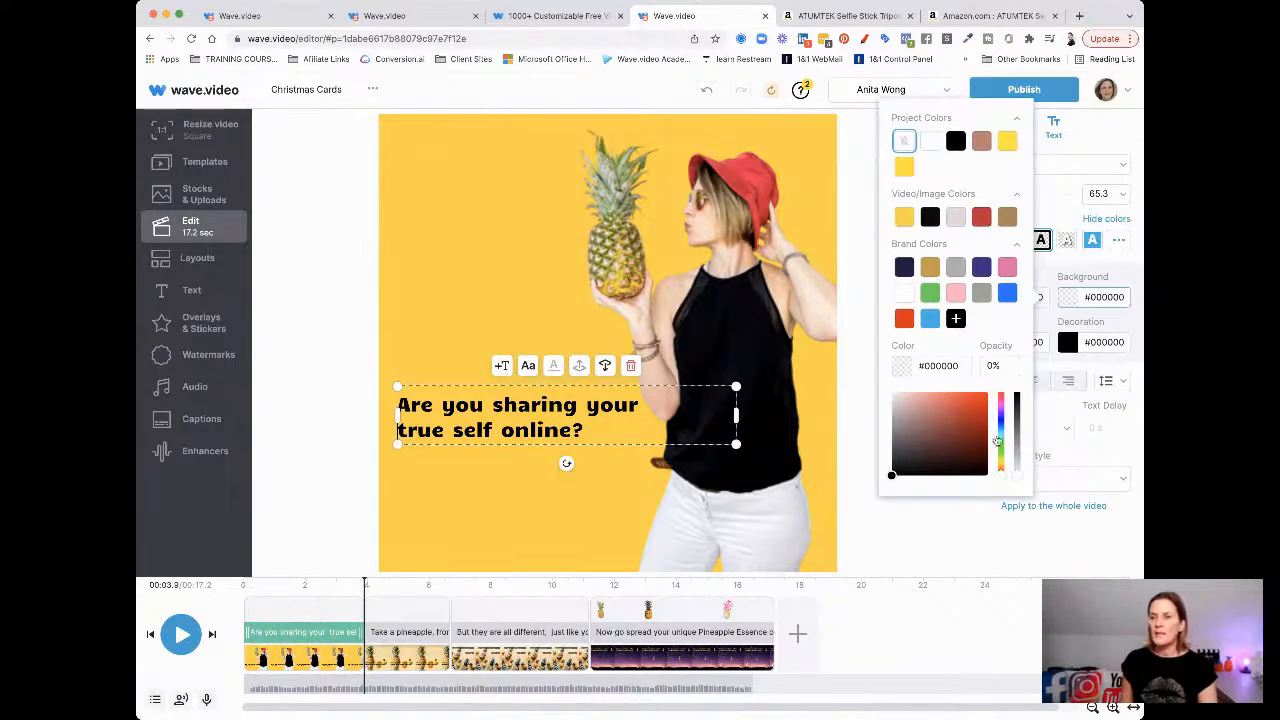
left_click(1020, 468)
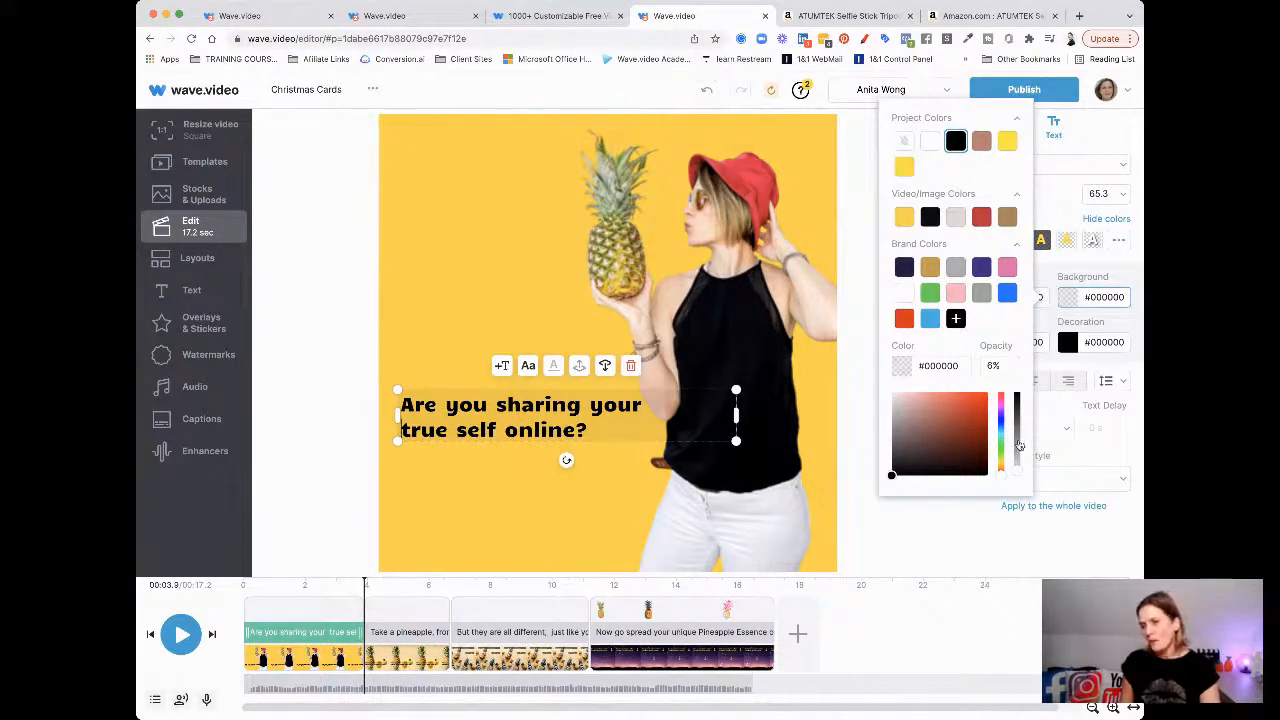
left_click(1013, 444)
left_click(897, 403)
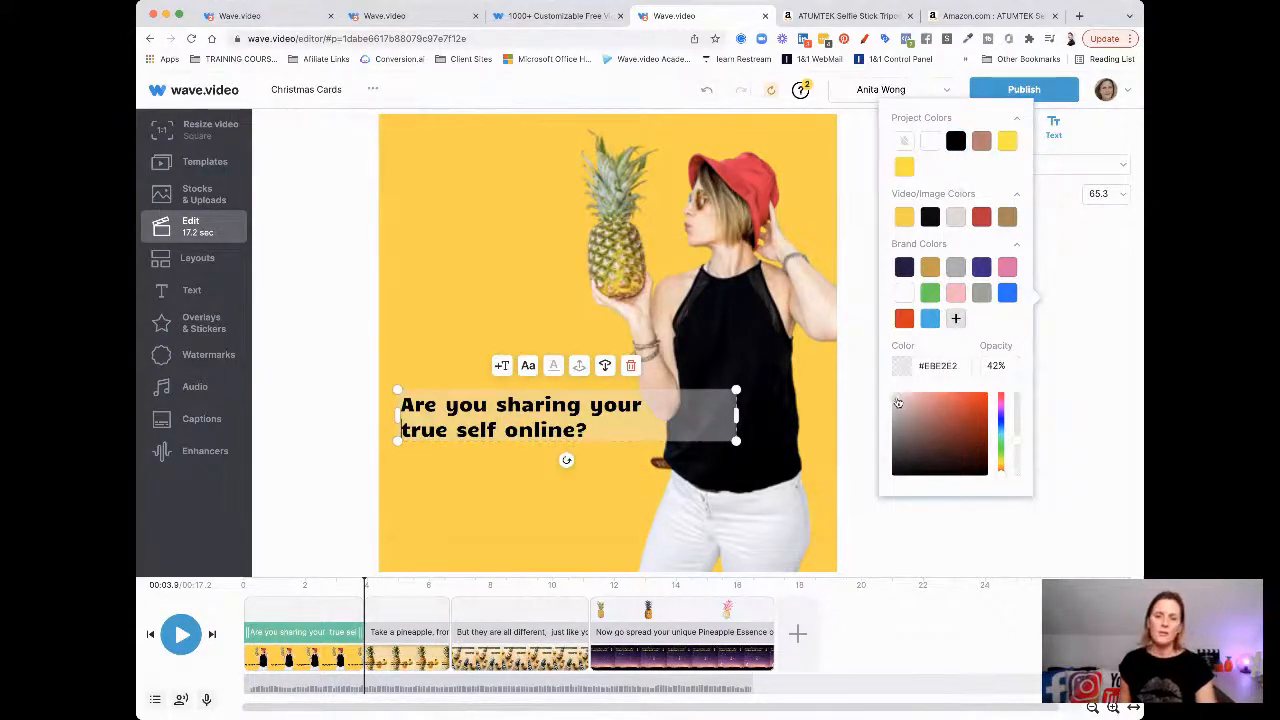
left_click(725, 421)
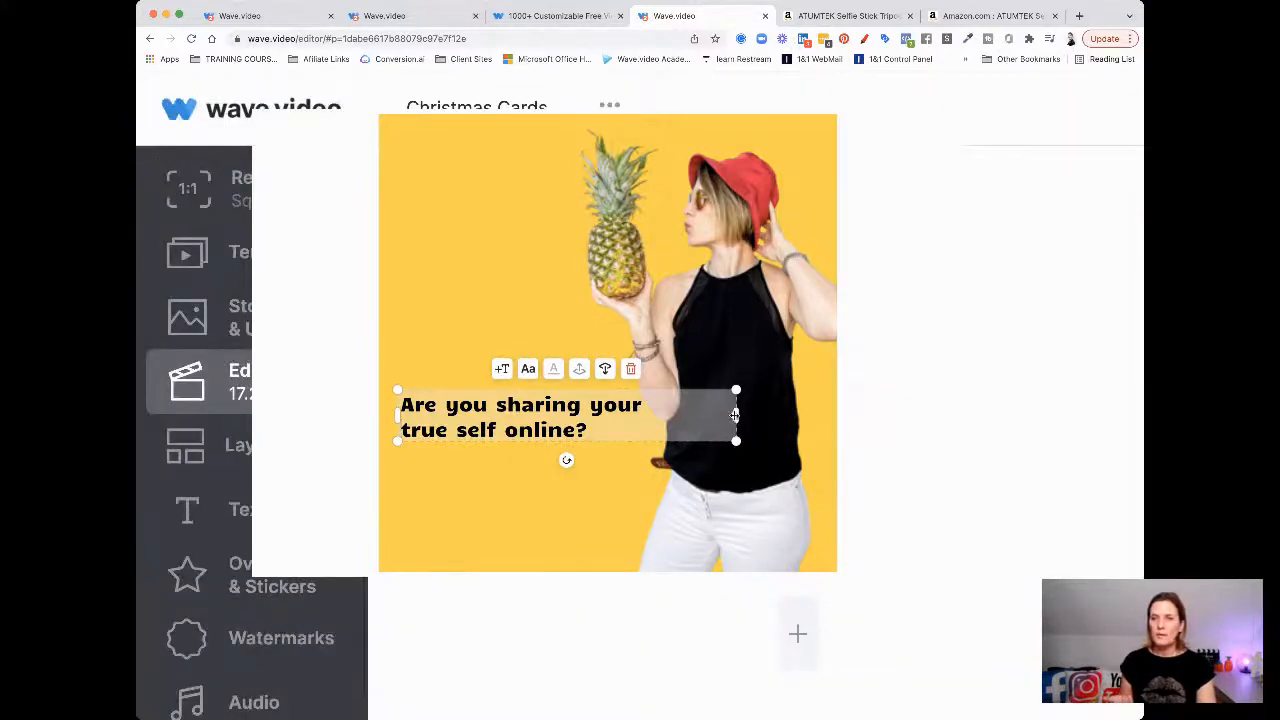
Narrow the caption box so it ends before the woman, then deselect to view the scene
left_click_drag(735, 414, 671, 414)
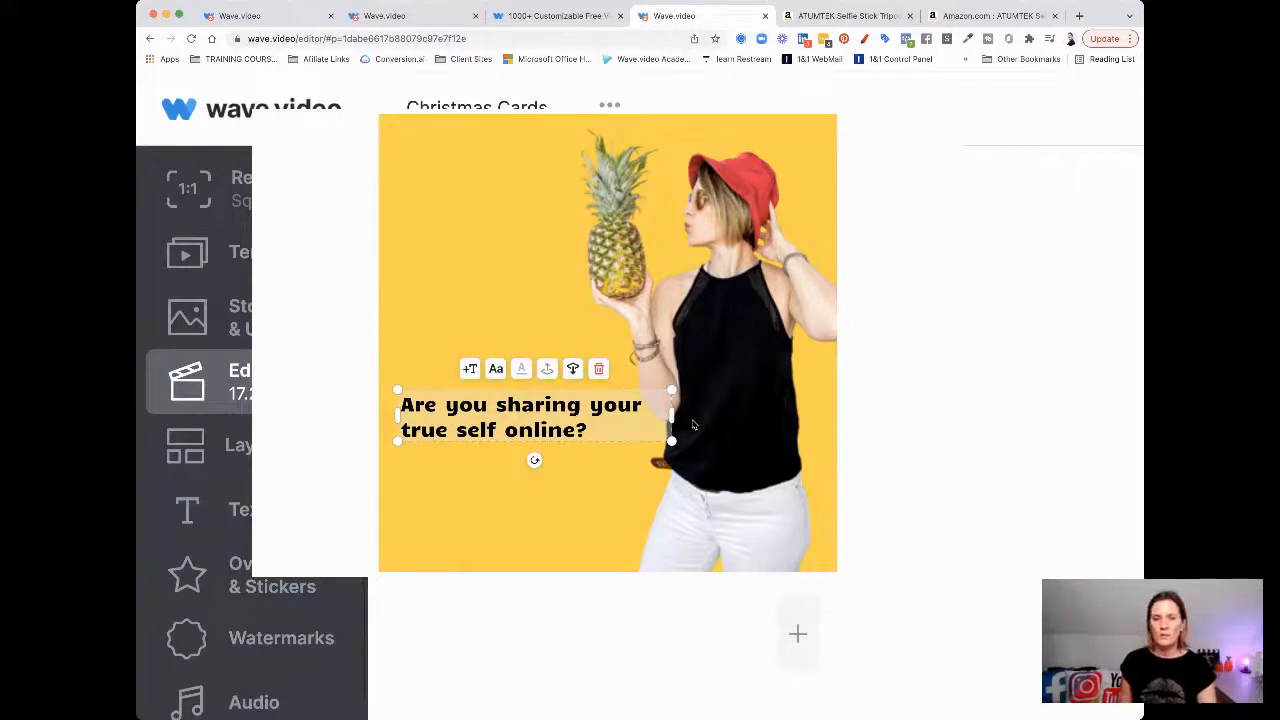
left_click(693, 425)
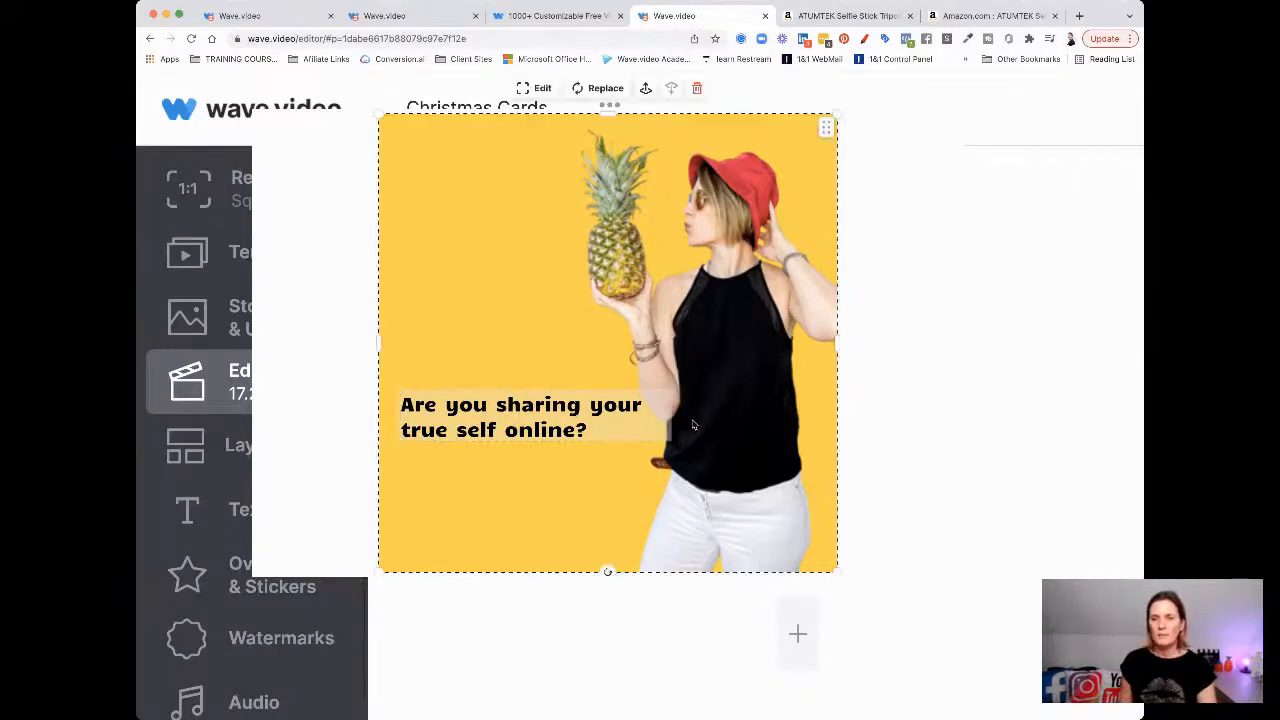
left_click(946, 416)
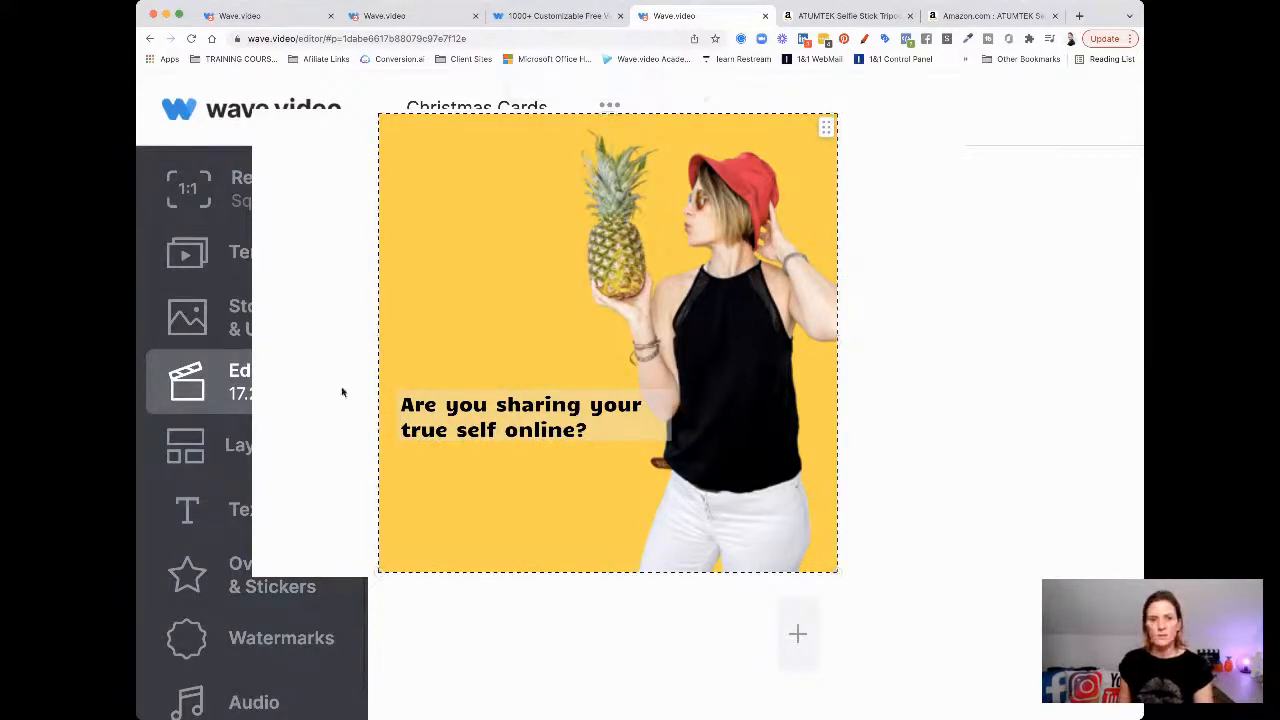
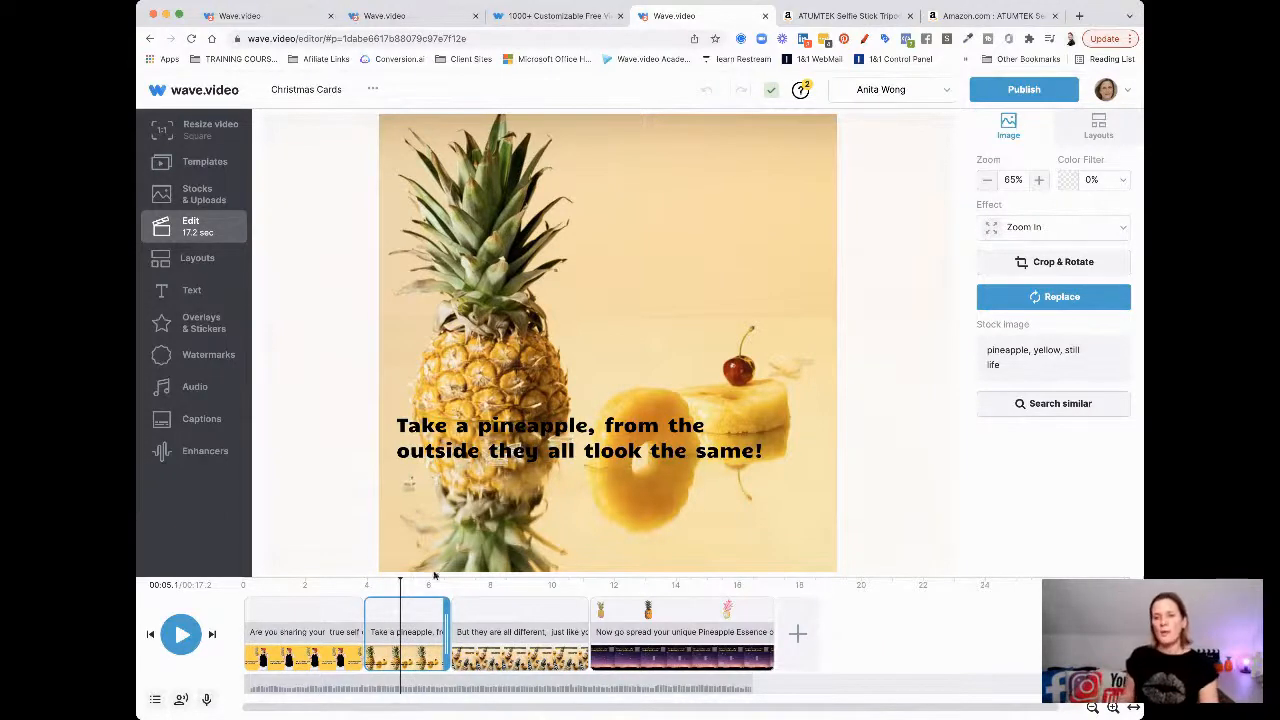
Lengthen the second pineapple scene to about 4.2 seconds, bringing the video to 18.6 seconds
left_click_drag(443, 615, 490, 615)
left_click(594, 483)
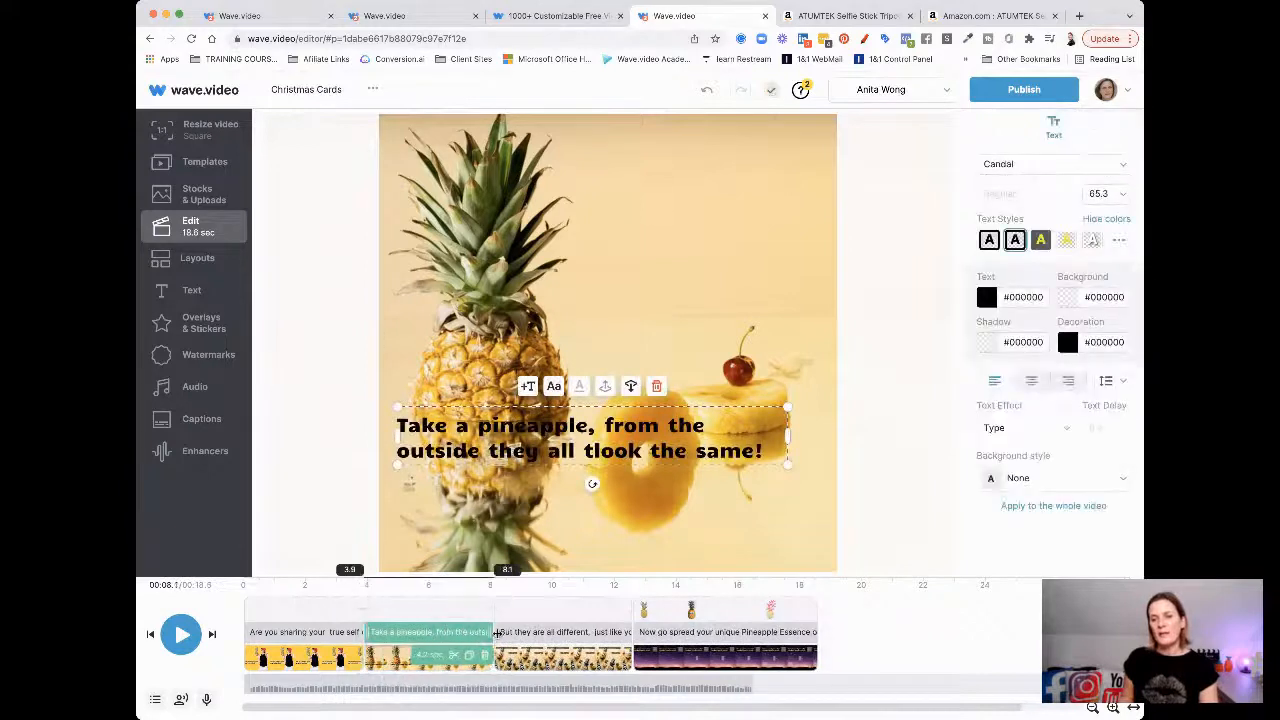
left_click(505, 368)
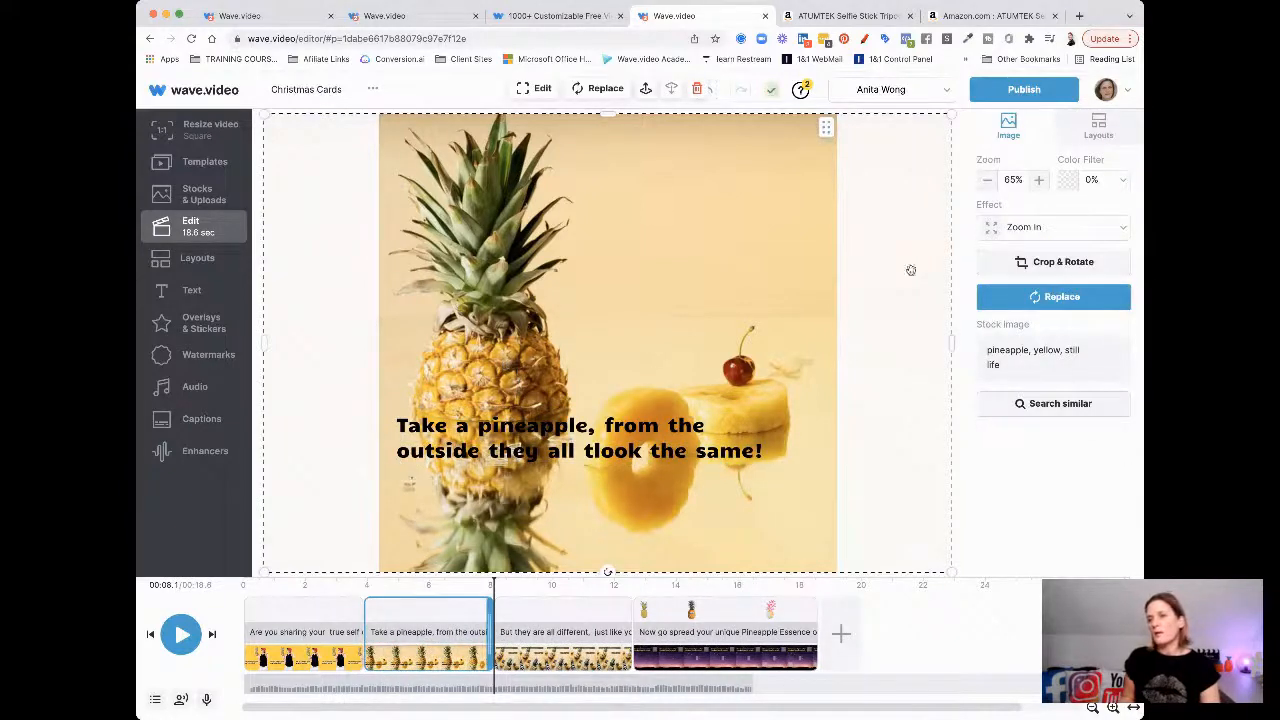
Search the stock library for pineapple images, then return to the editor without replacing the background
left_click(1017, 300)
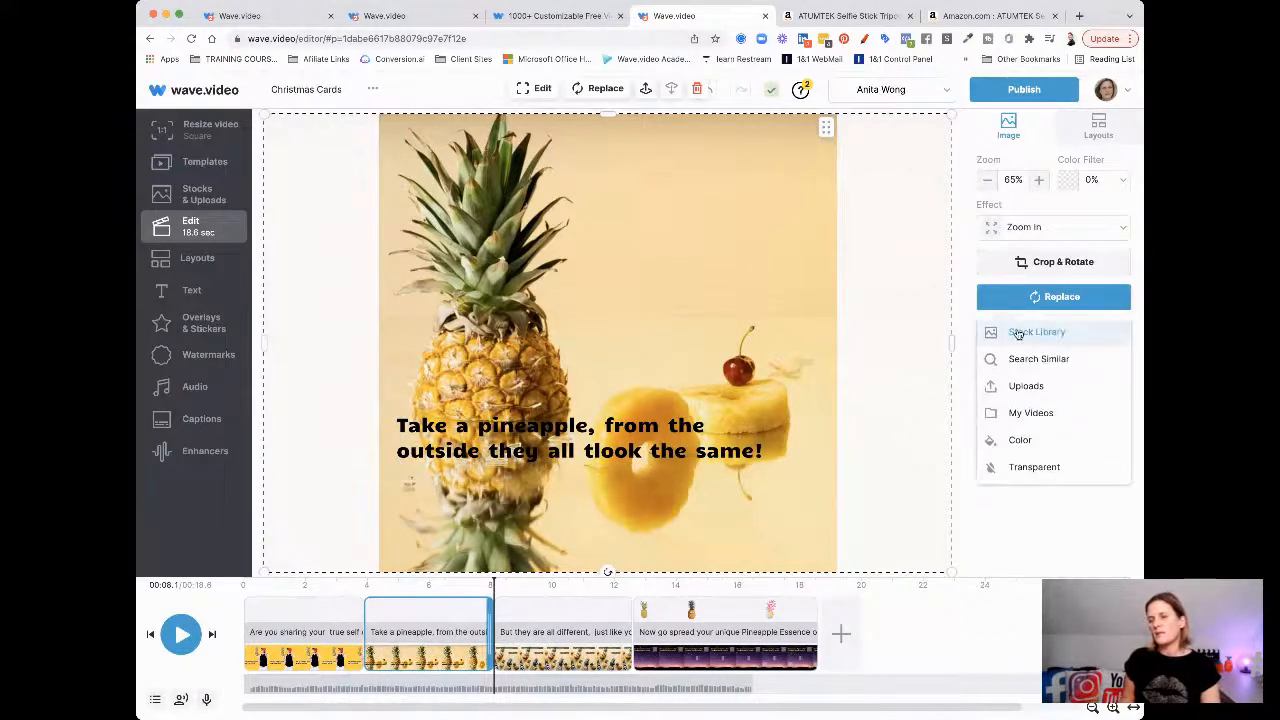
left_click(1018, 333)
left_click(680, 198)
type("pineapple")
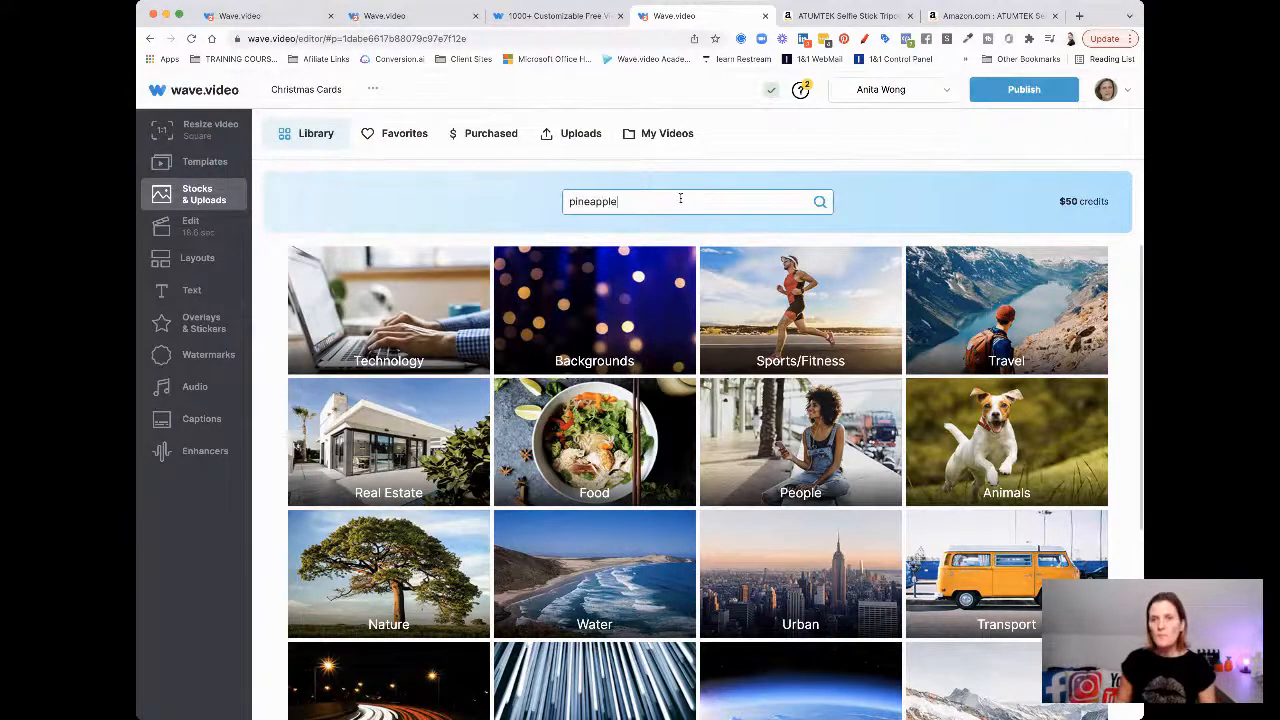
key("Return")
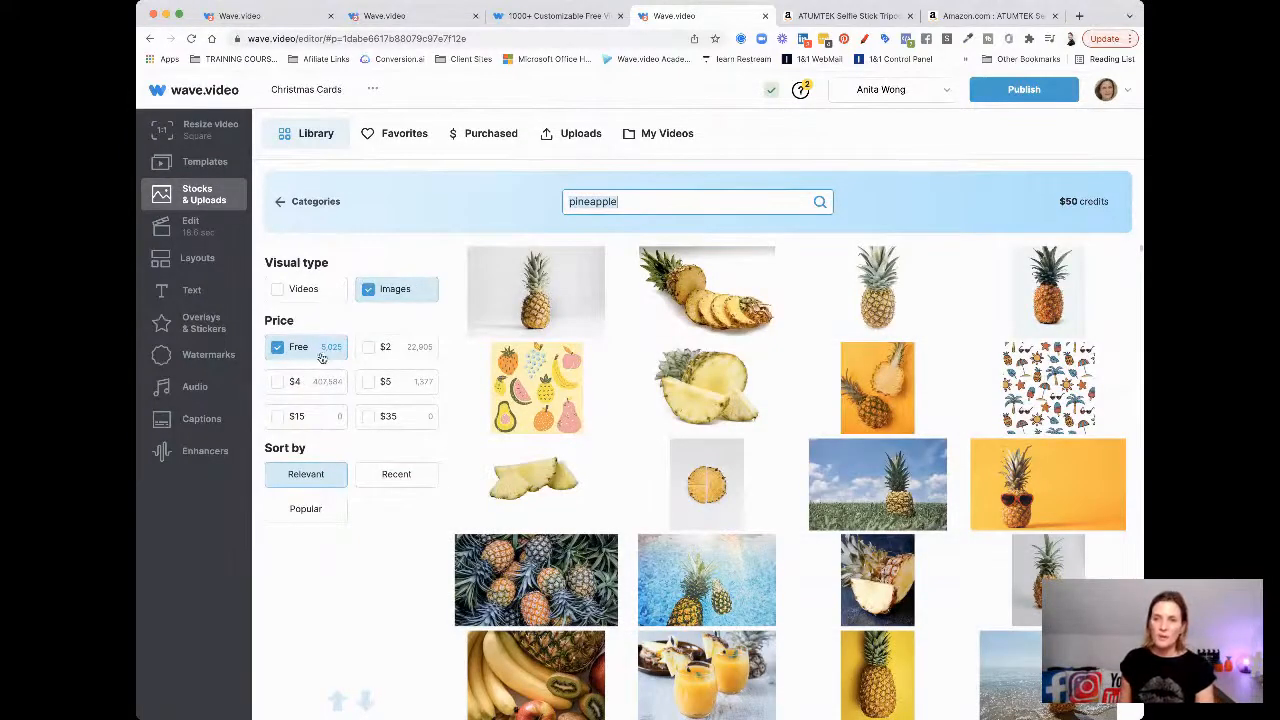
scroll(610, 384, "down", 5)
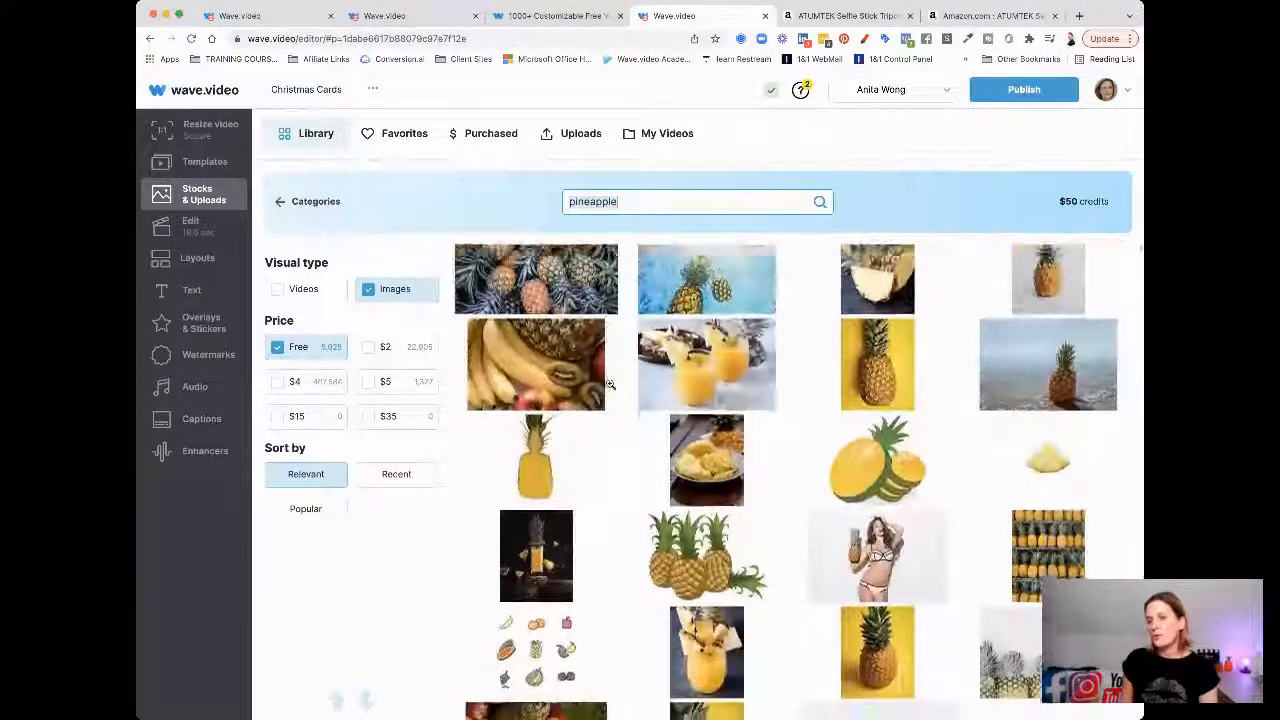
scroll(610, 384, "down", 6)
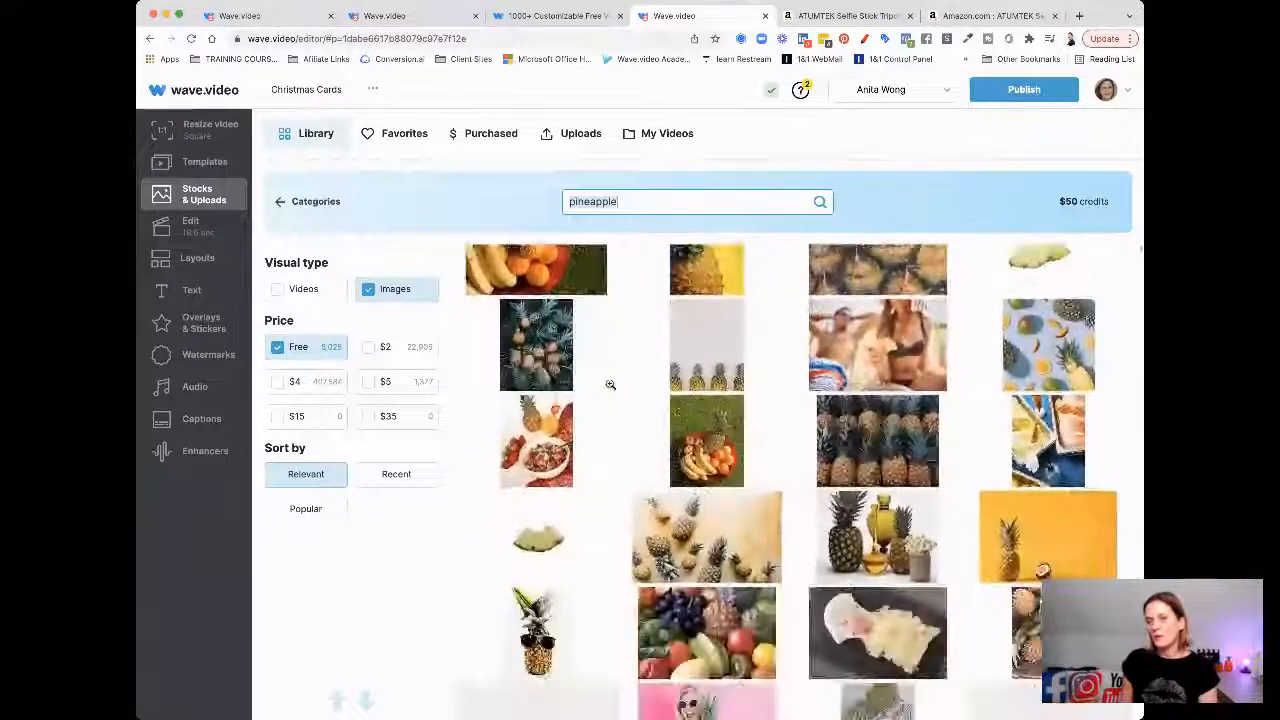
scroll(610, 384, "down", 4)
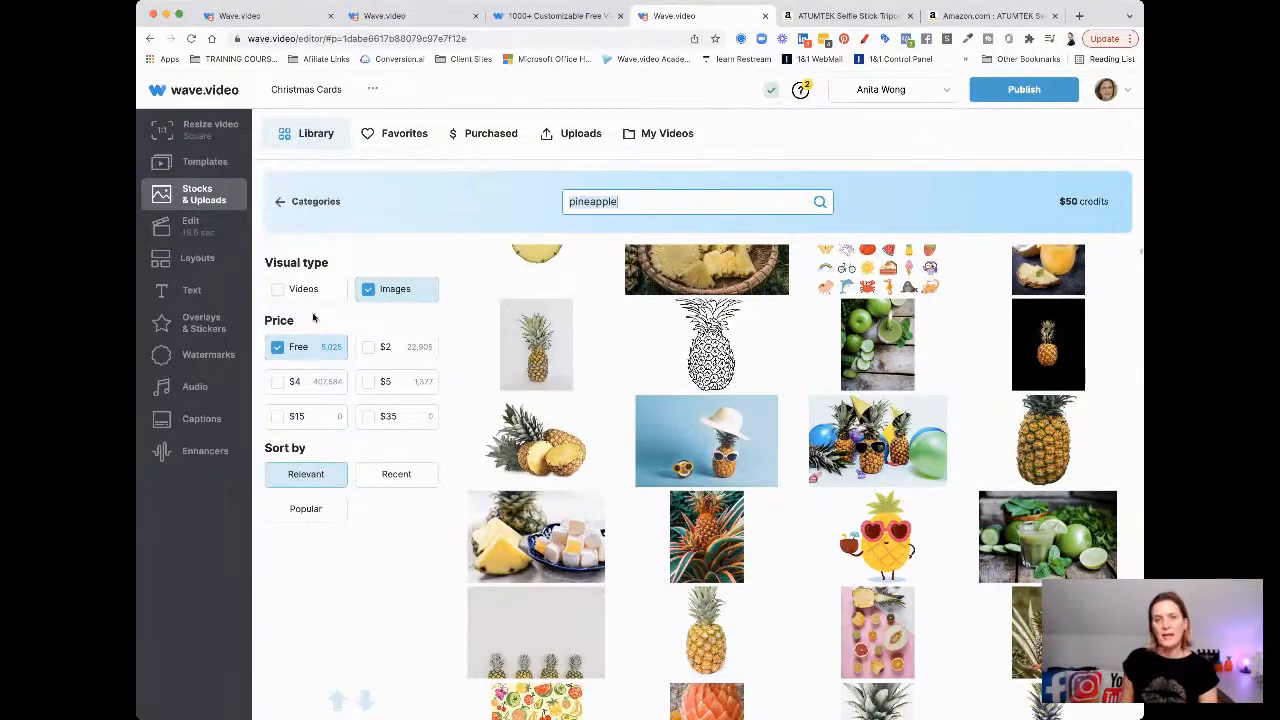
left_click(192, 226)
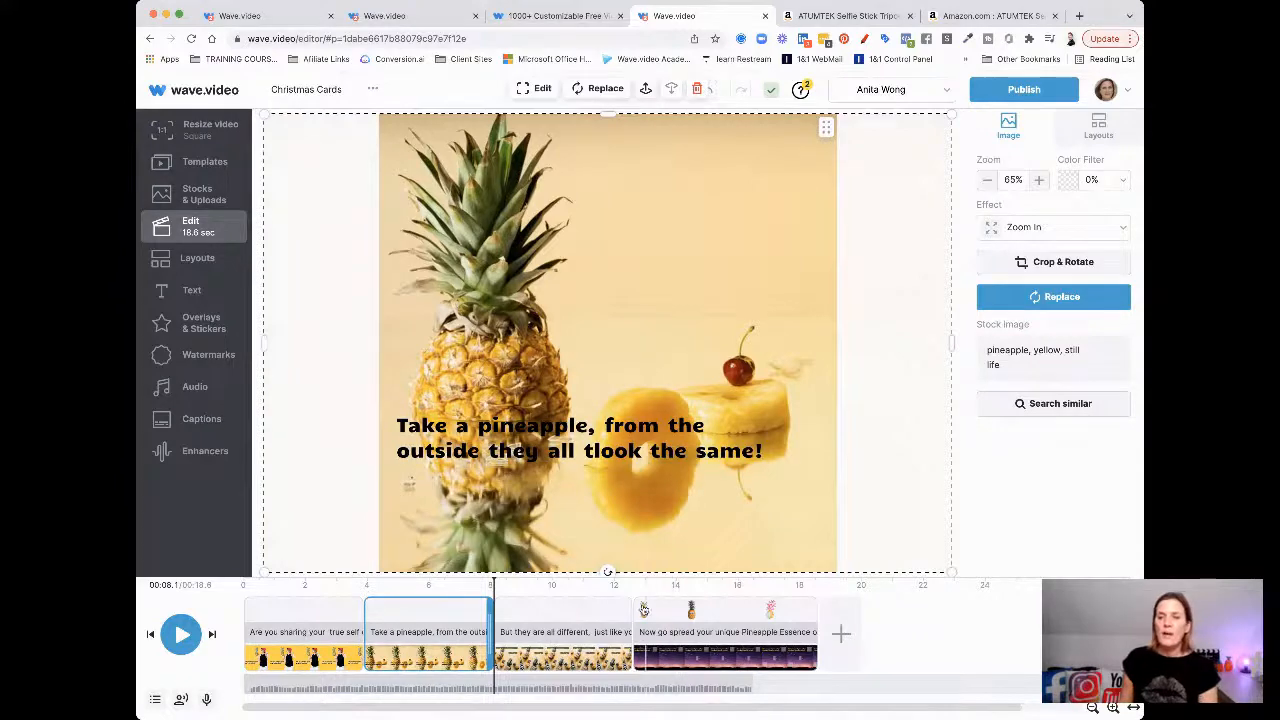
Select the final scene's pineapple sticker to view its zoom-in and fade-out animation settings
left_click(637, 609)
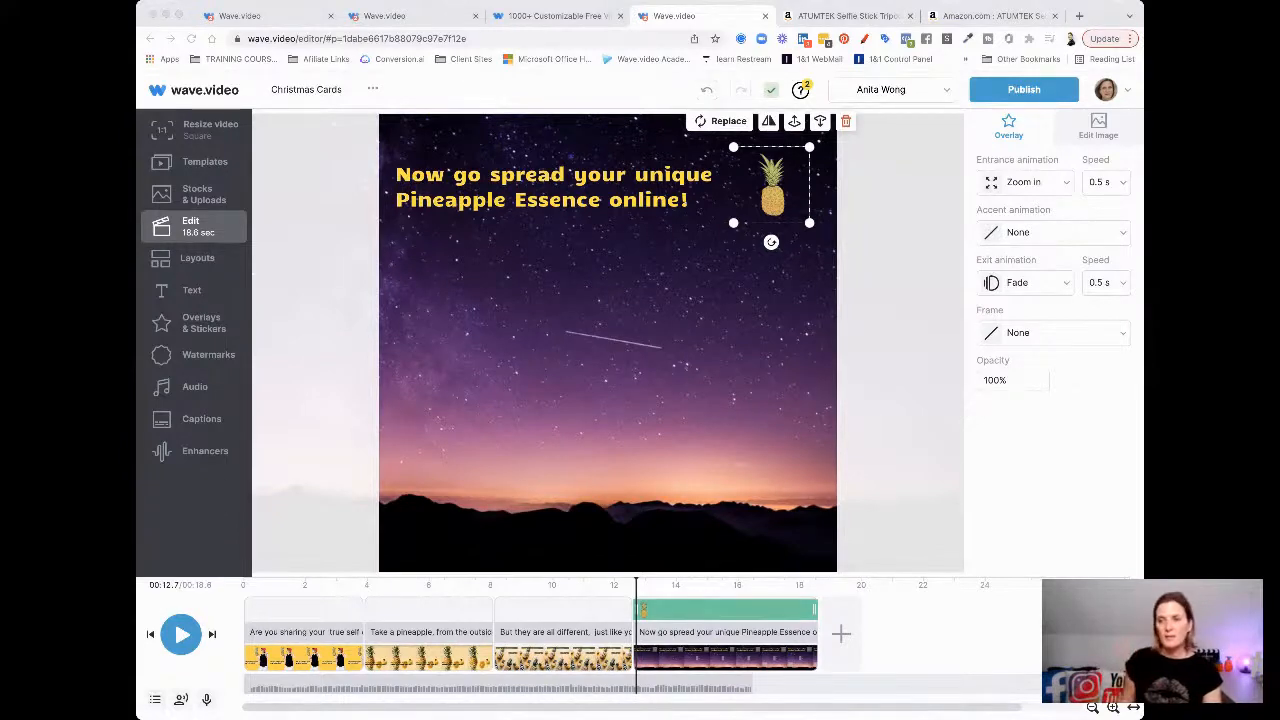
left_click(987, 501)
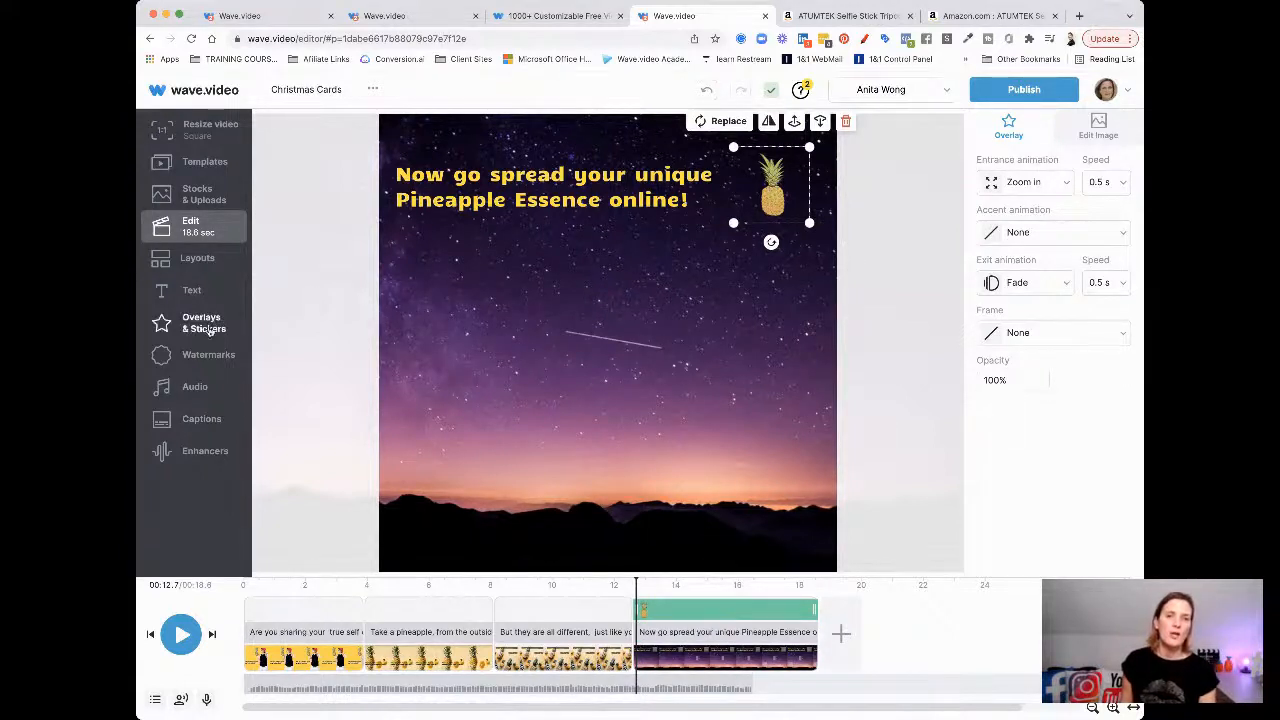
Look through the Giphy, Logo and Media overlay tabs, then search Giphy stickers for 'pineapp'
left_click(197, 330)
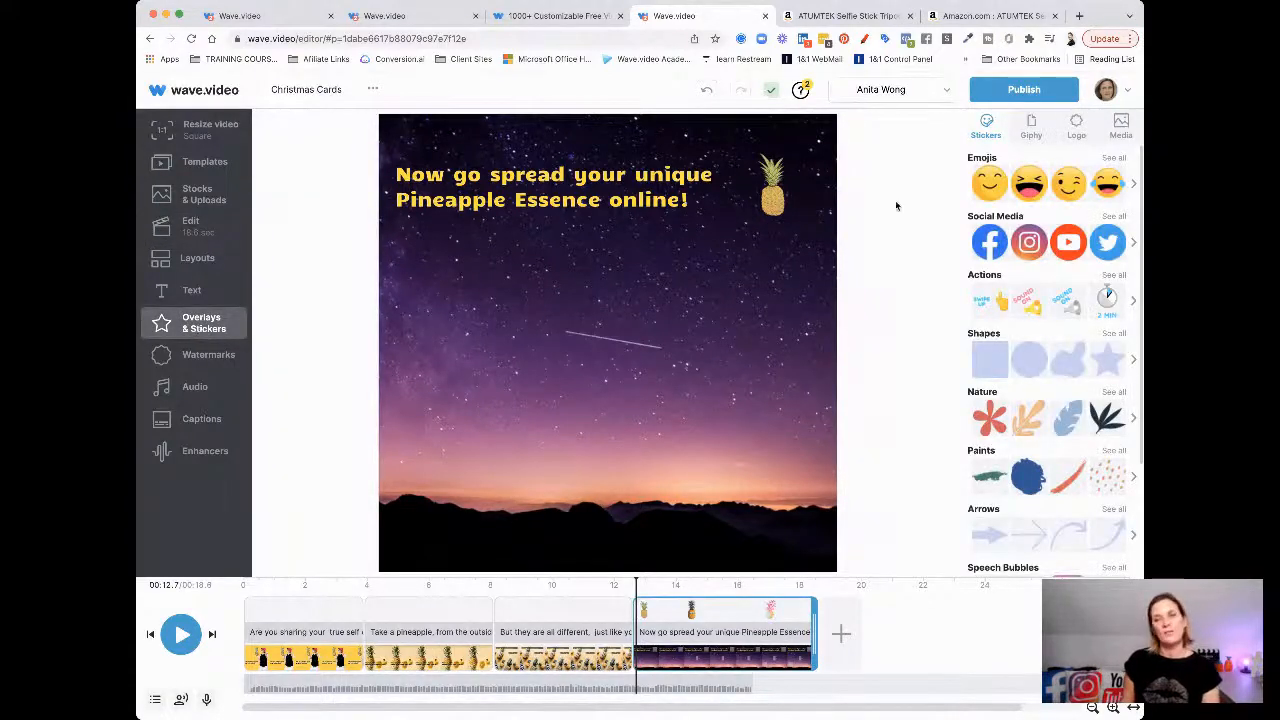
left_click(1033, 128)
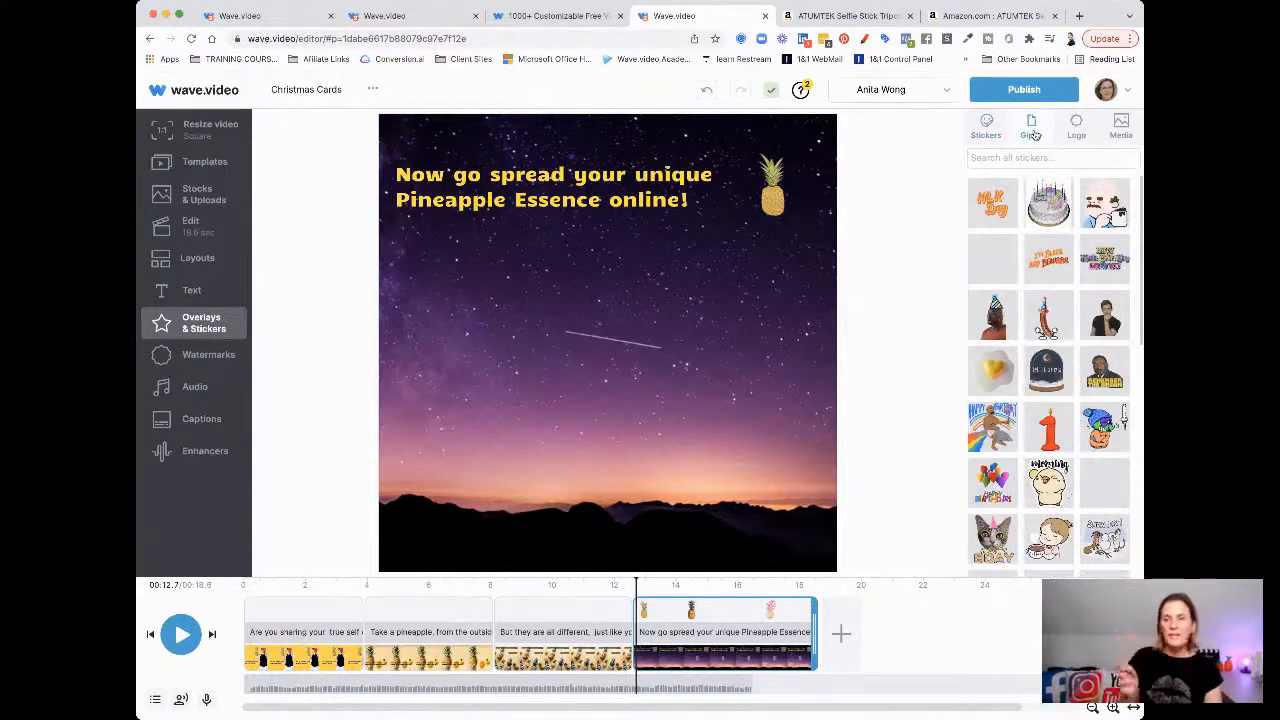
left_click(1078, 130)
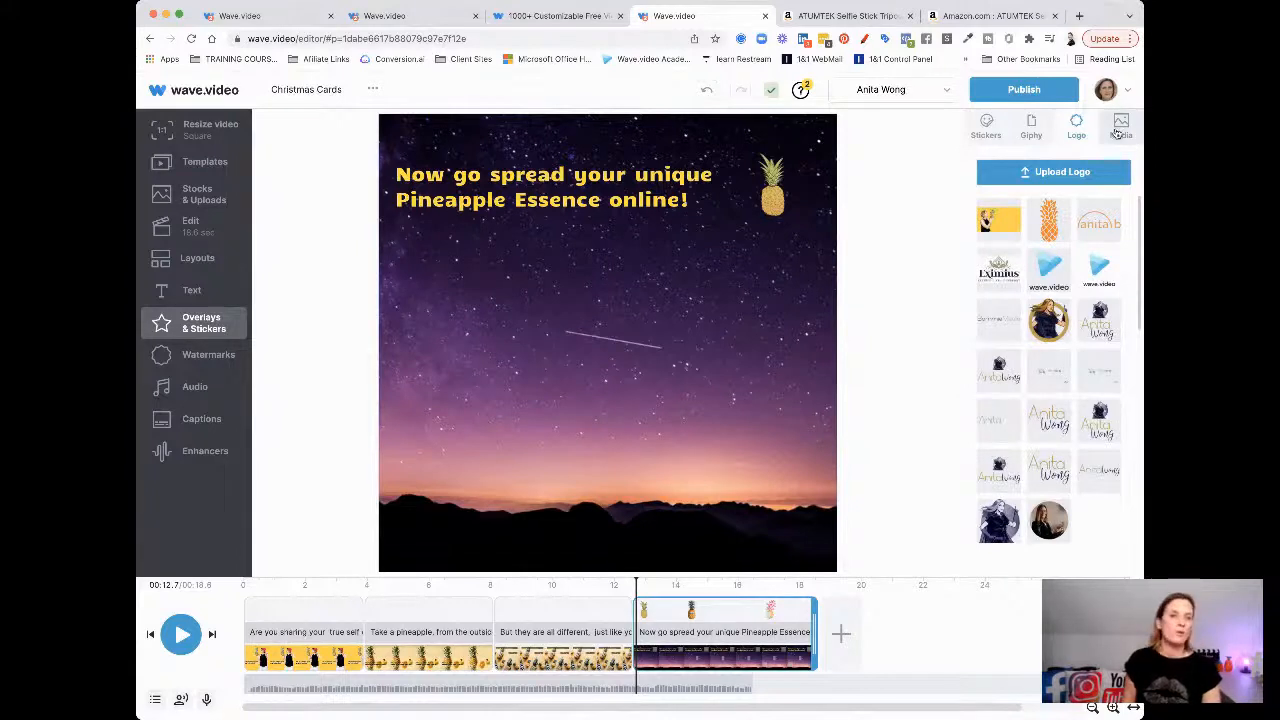
left_click(1119, 128)
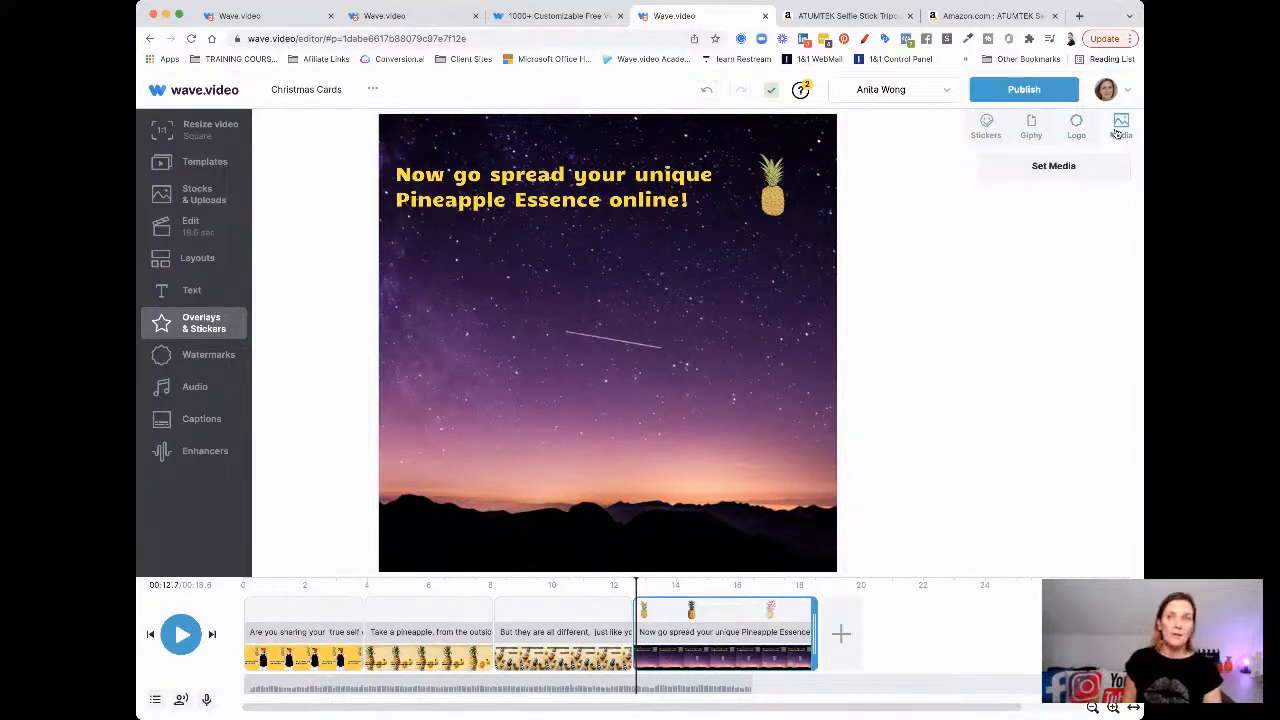
left_click(1031, 124)
left_click(1028, 156)
type("pineapple")
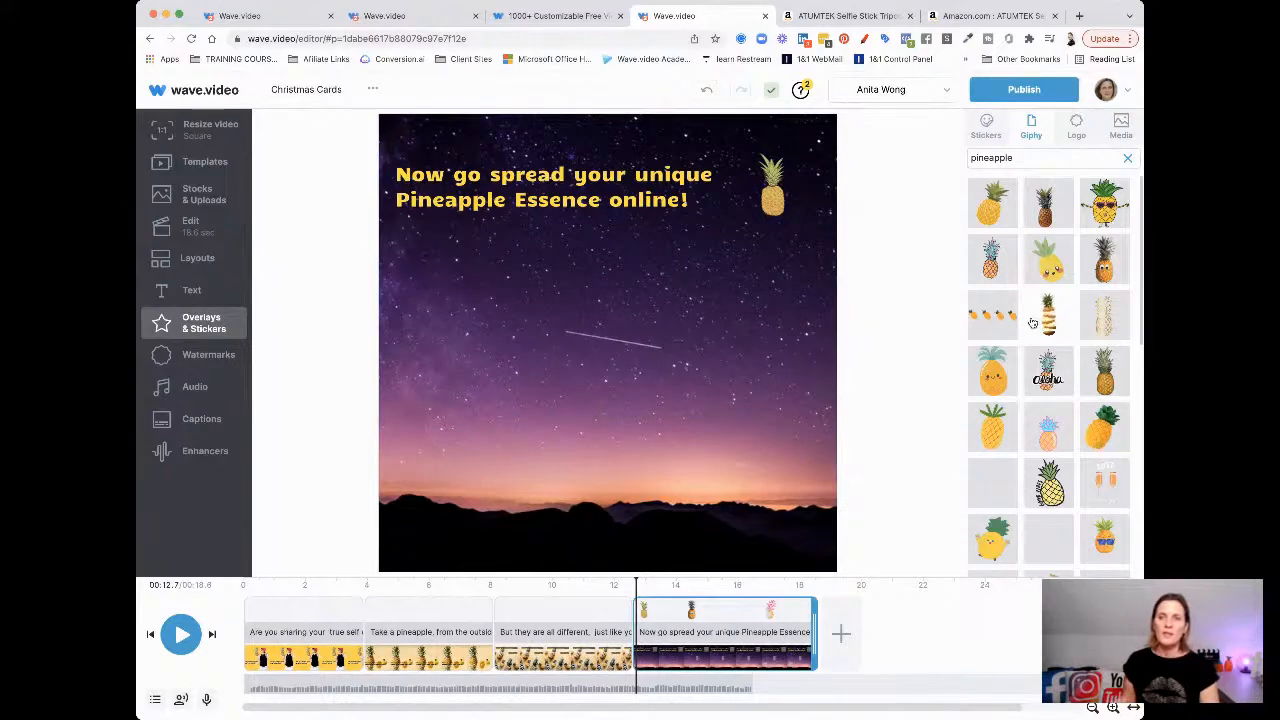
mouse_move(636, 598)
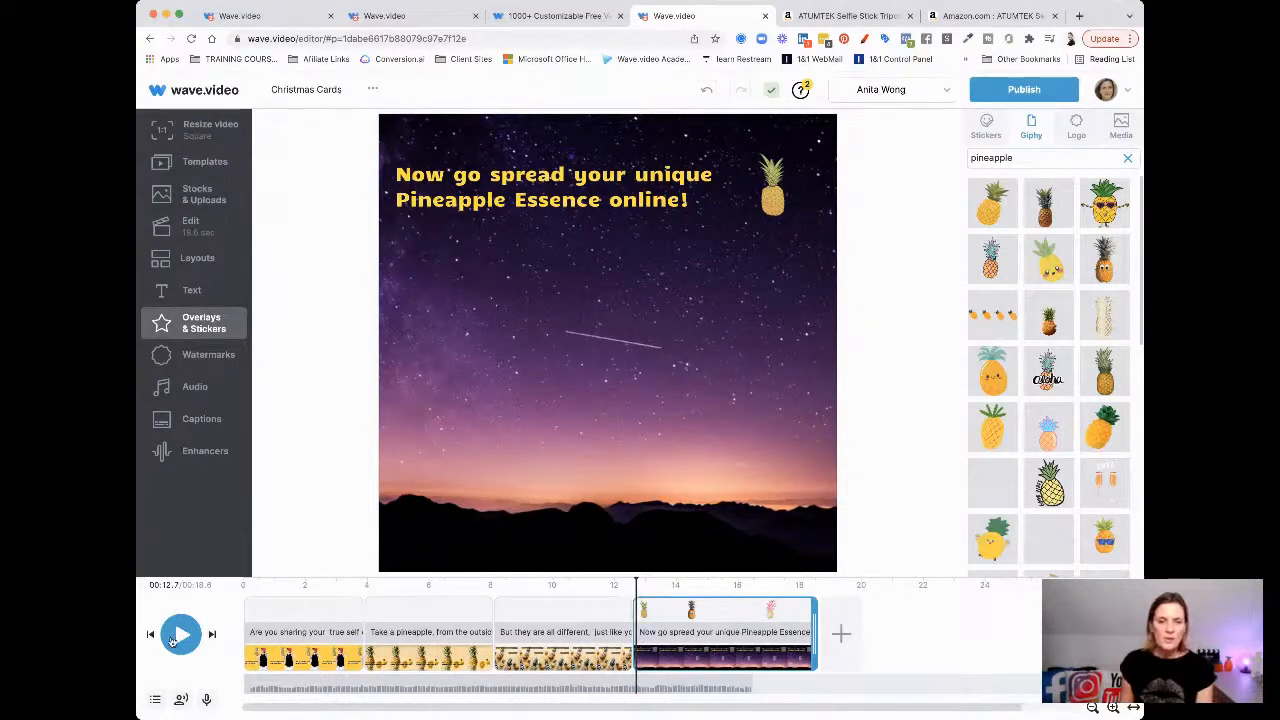
Preview the last scene, then add a Giphy pineapple sticker at the 15.8-second mark
left_click(181, 634)
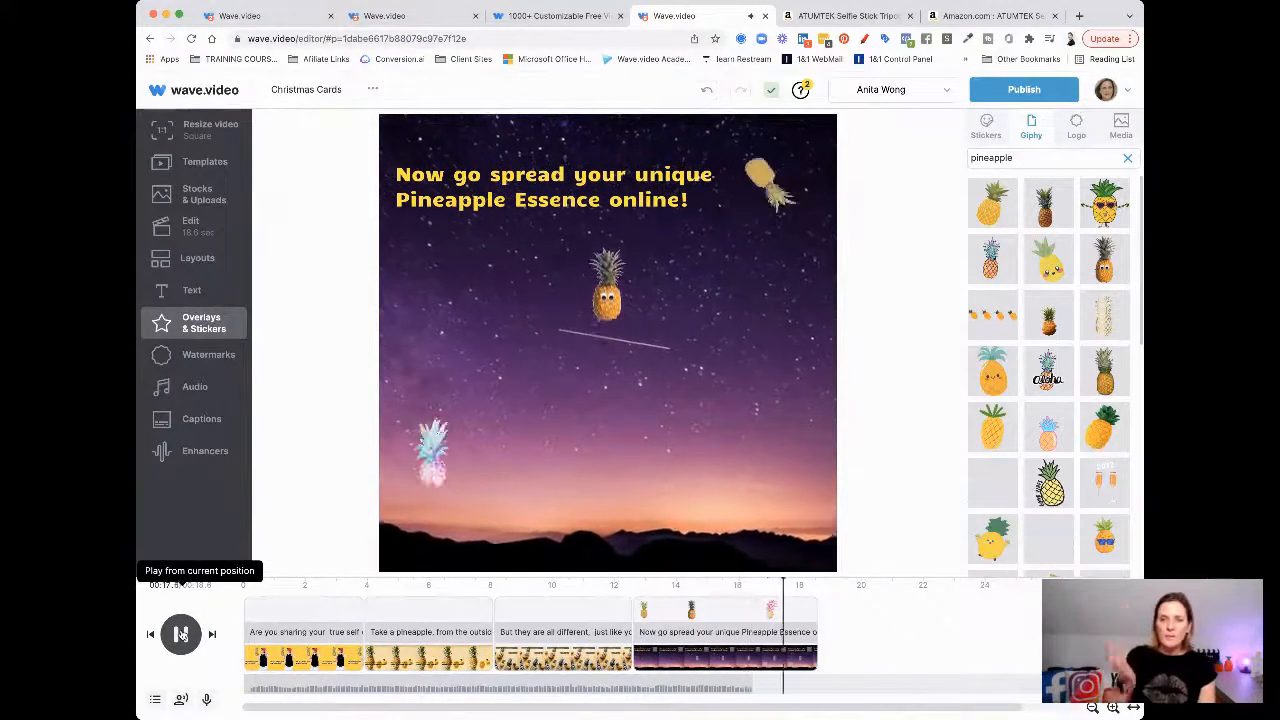
left_click(181, 634)
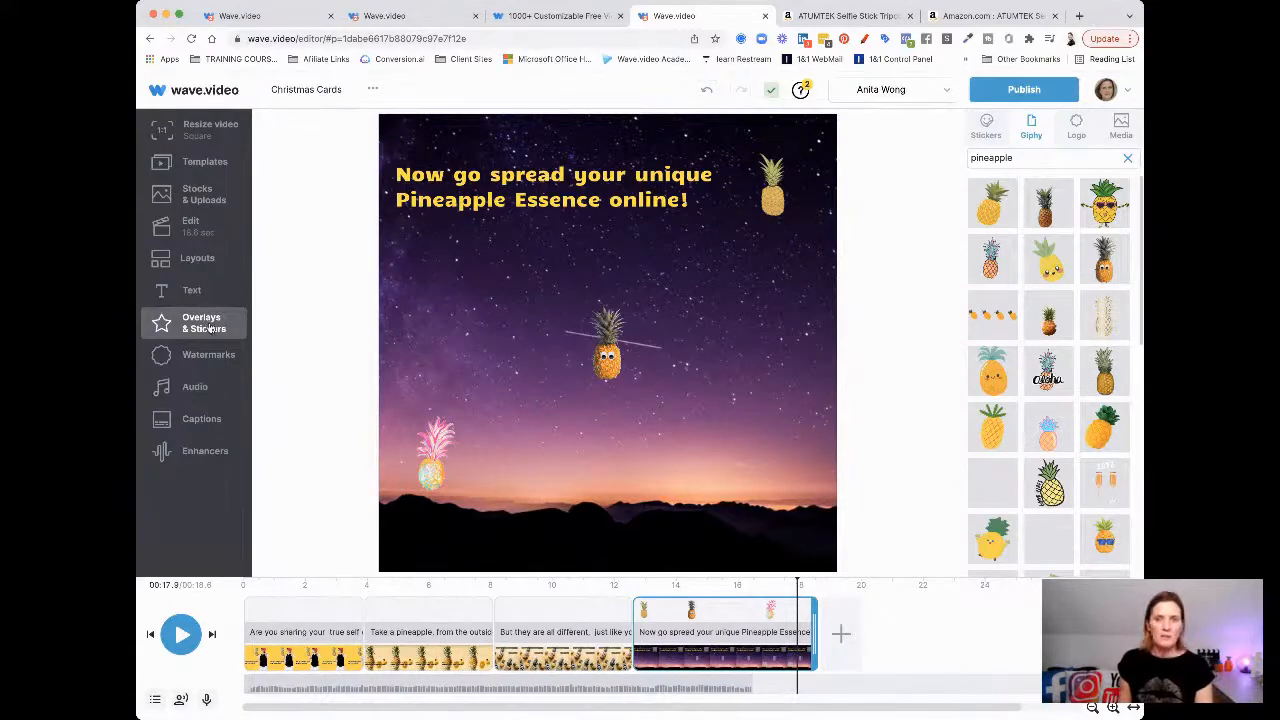
left_click(730, 589)
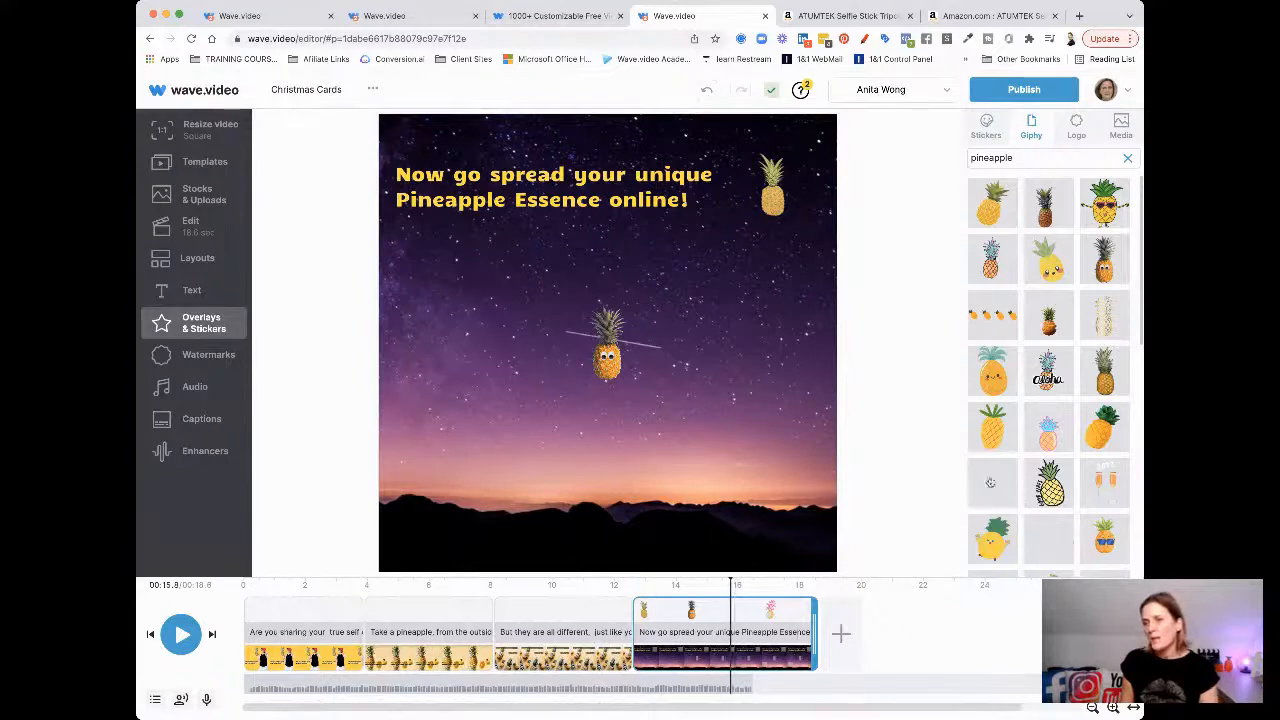
left_click(1097, 542)
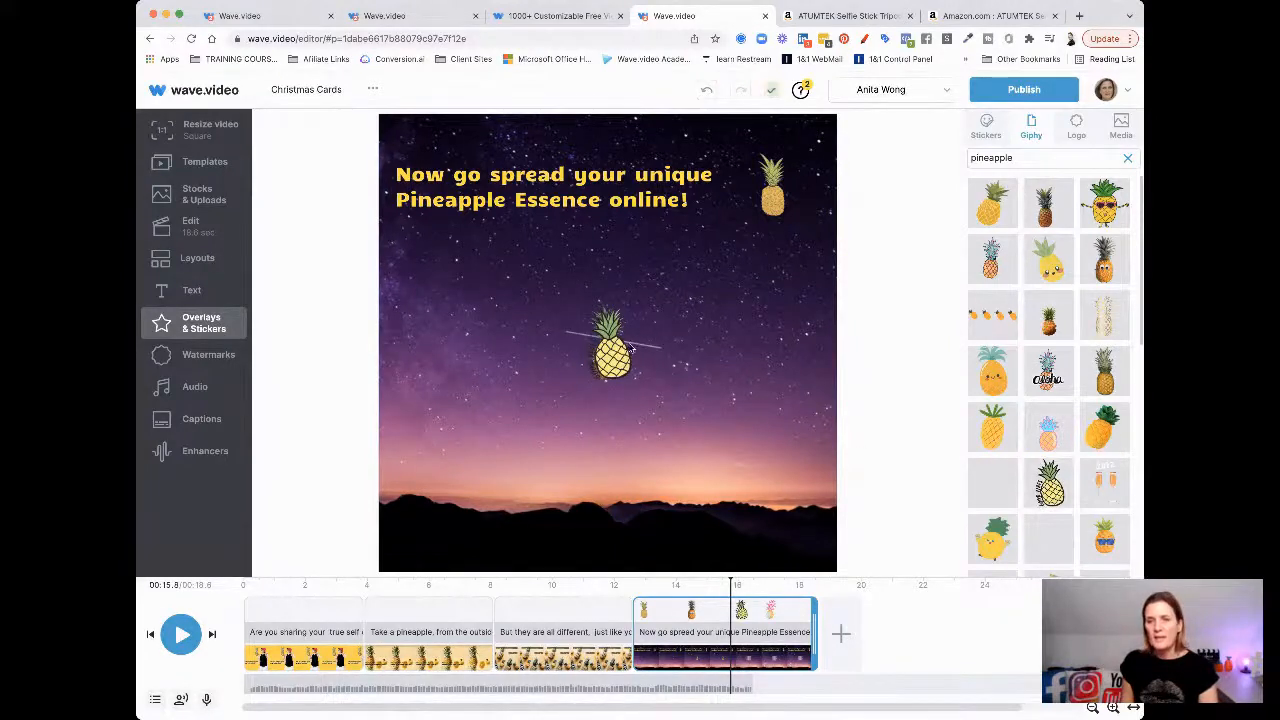
Place the new pineapple sticker in the upper left below the caption and preview its animation
left_click_drag(610, 362, 437, 288)
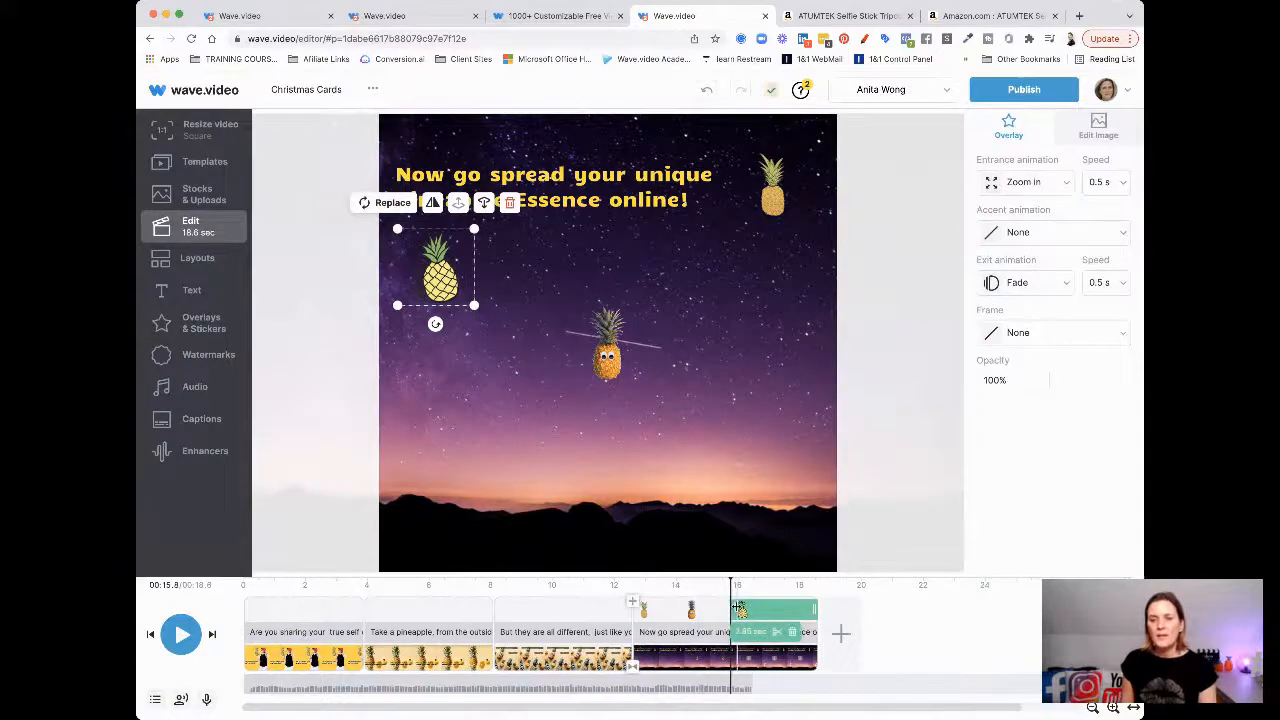
left_click(180, 634)
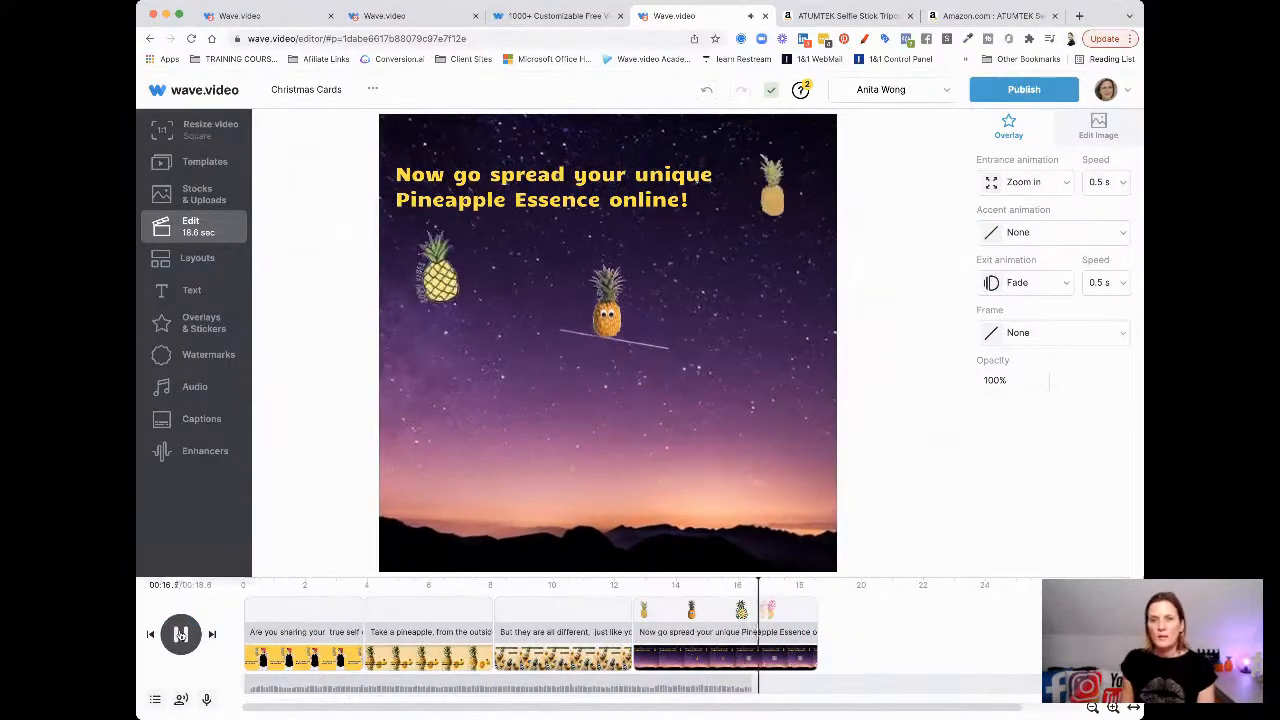
left_click(180, 634)
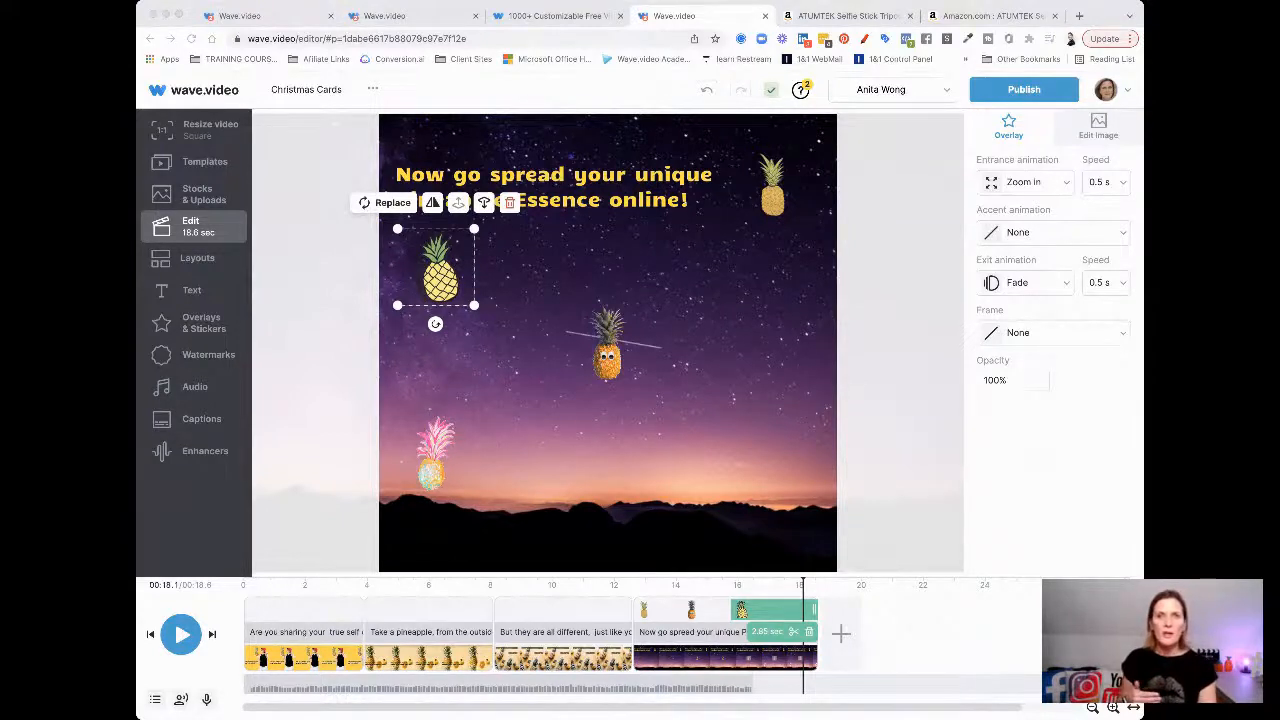
left_click(957, 495)
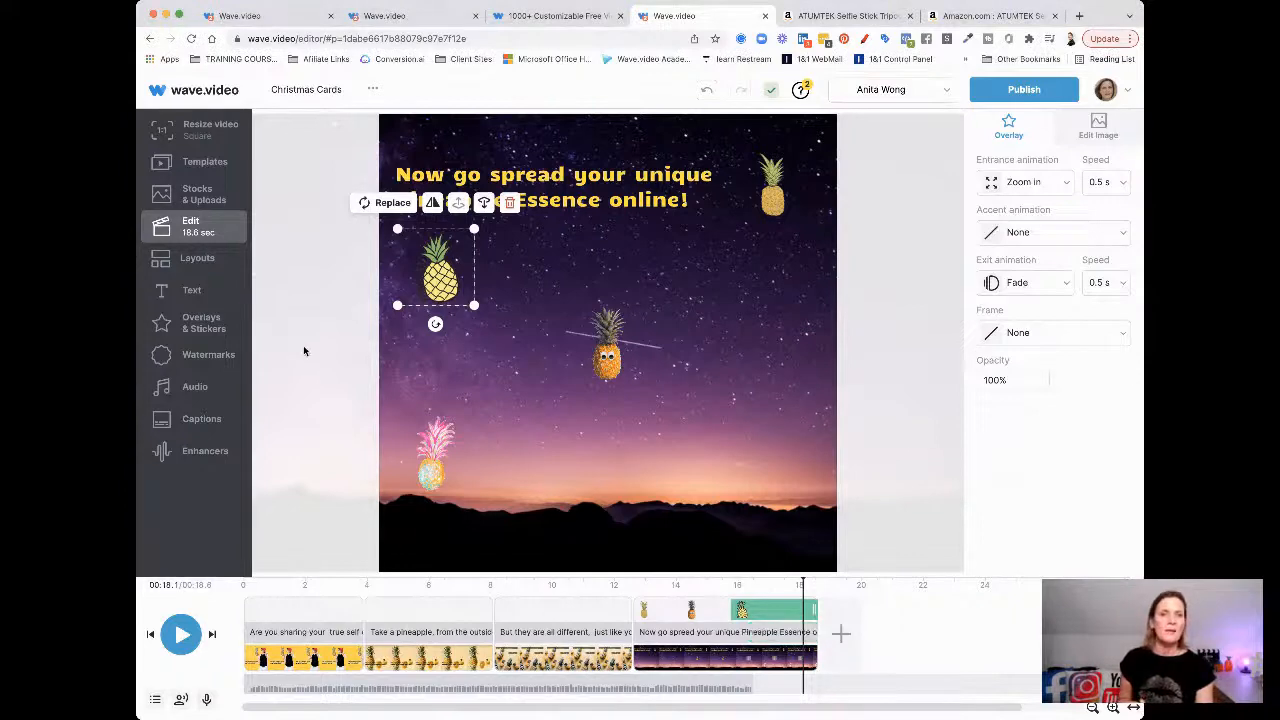
left_click(181, 391)
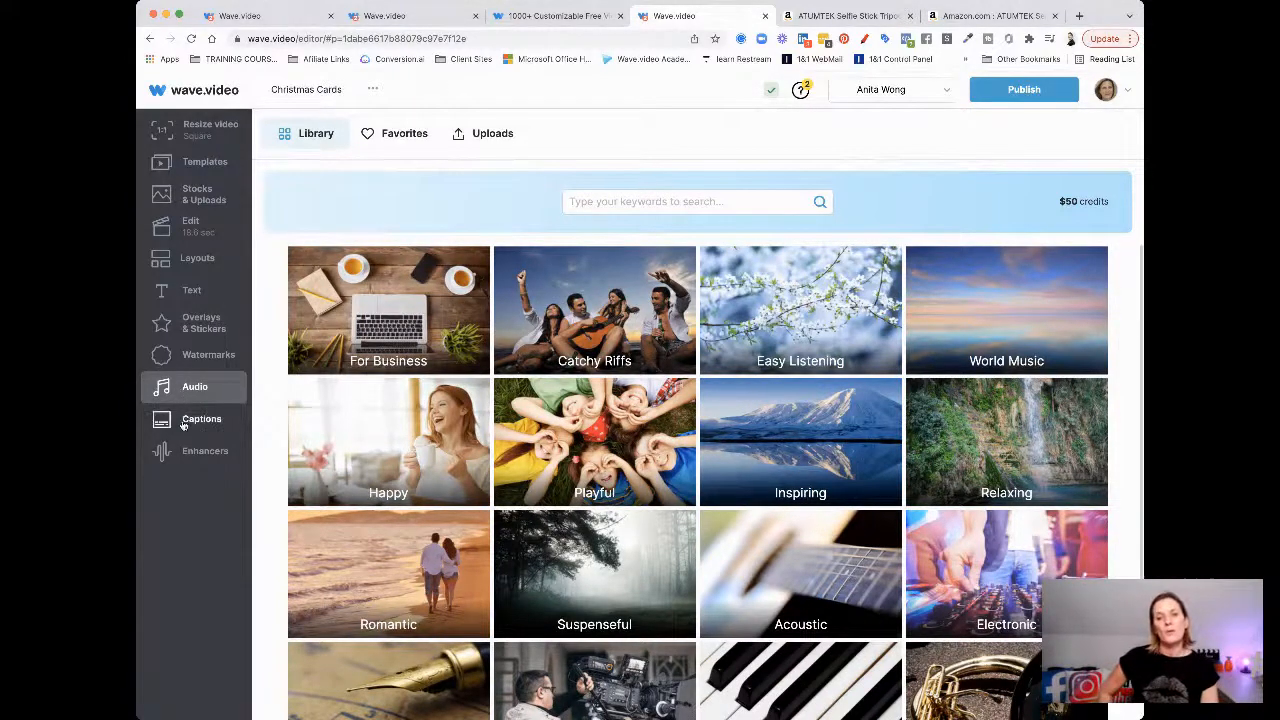
left_click(163, 227)
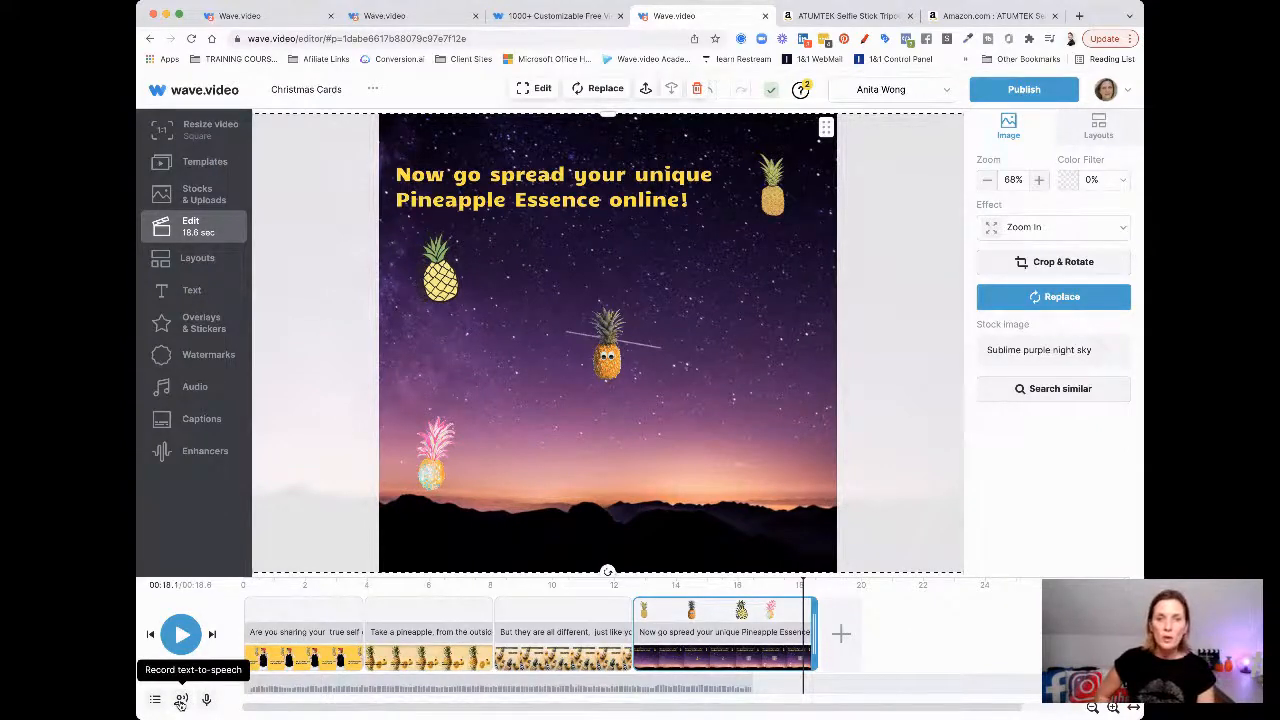
Enter 'Now go spreas your unique pineapple essence online' as the text-to-speech script
left_click(180, 701)
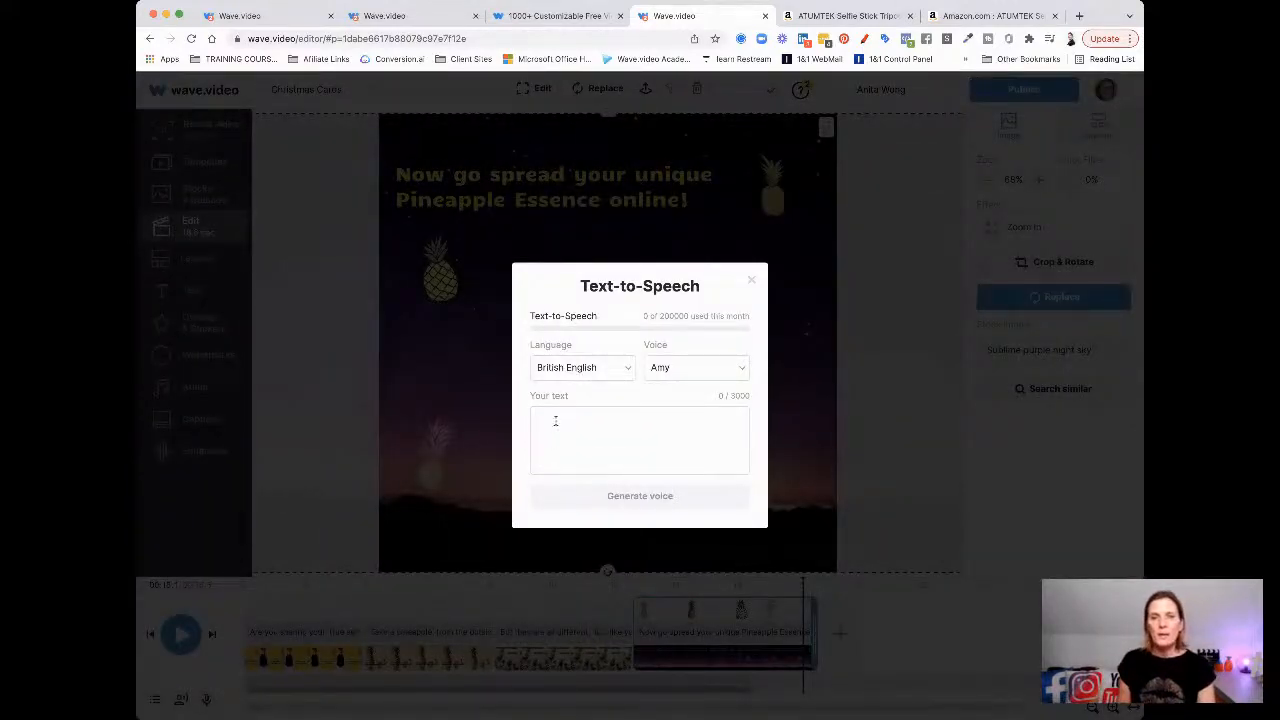
left_click(555, 421)
type("Now ")
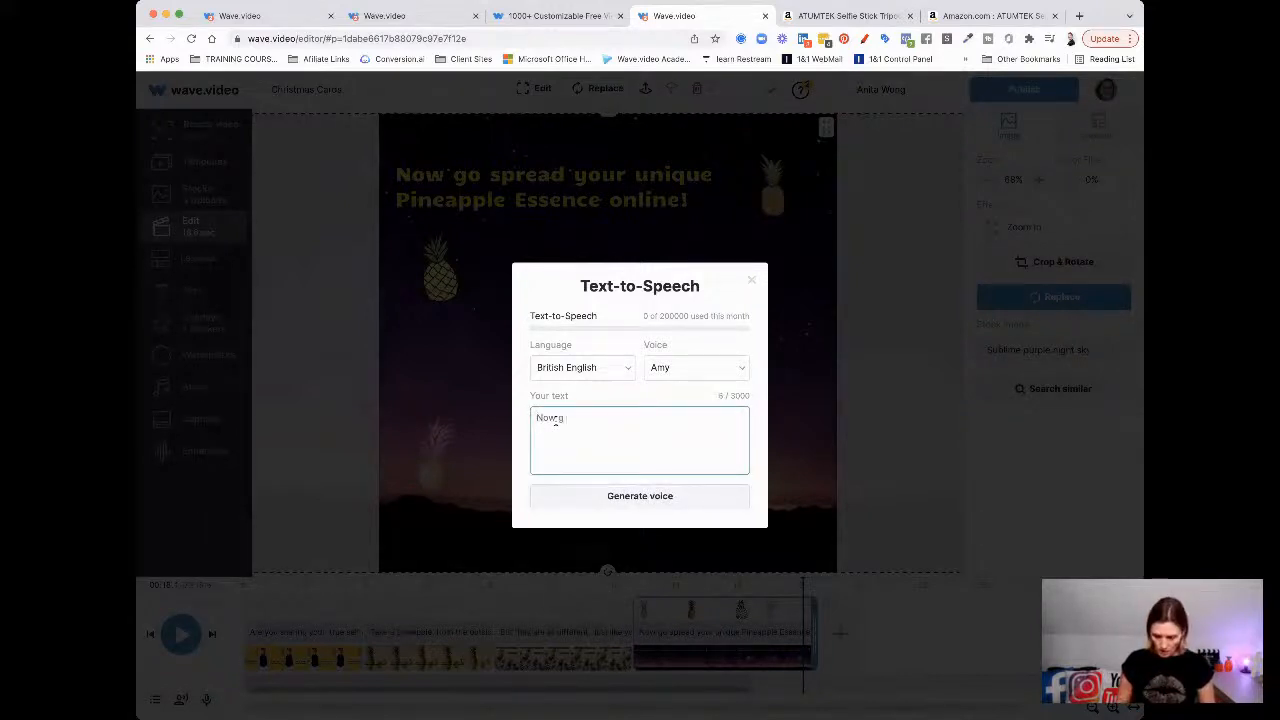
type("go spreas")
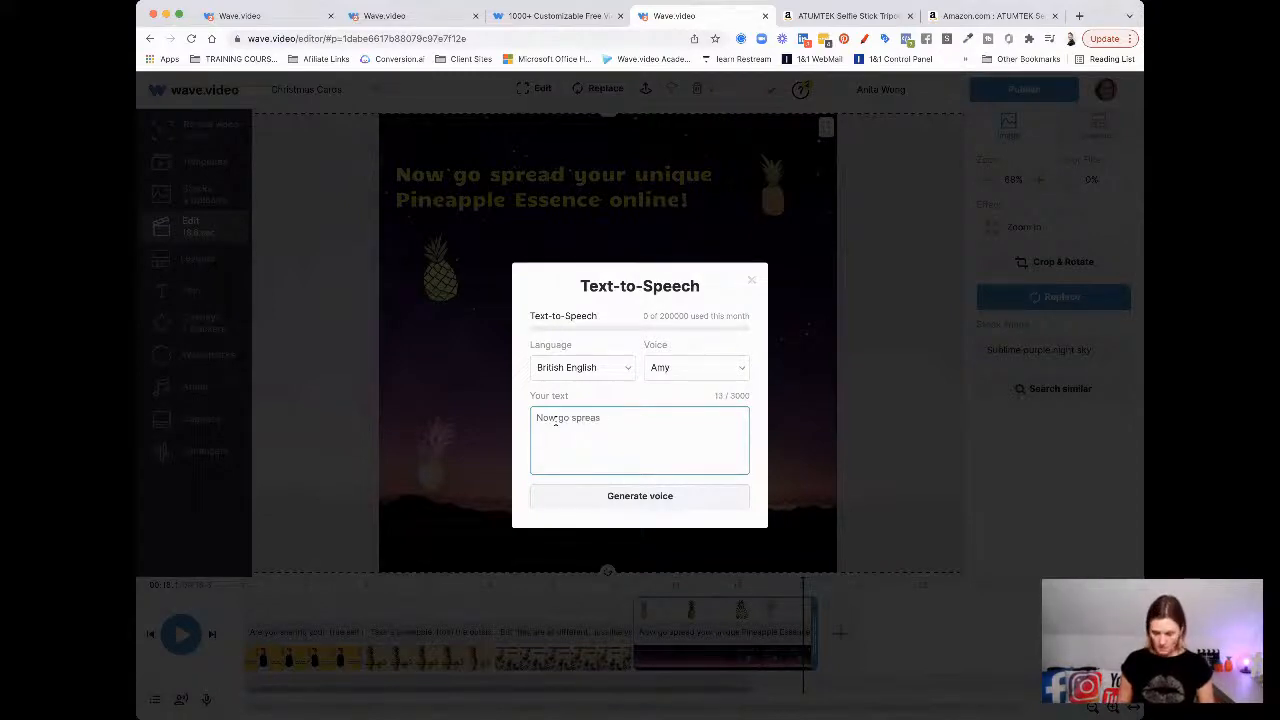
type(" your uniqu")
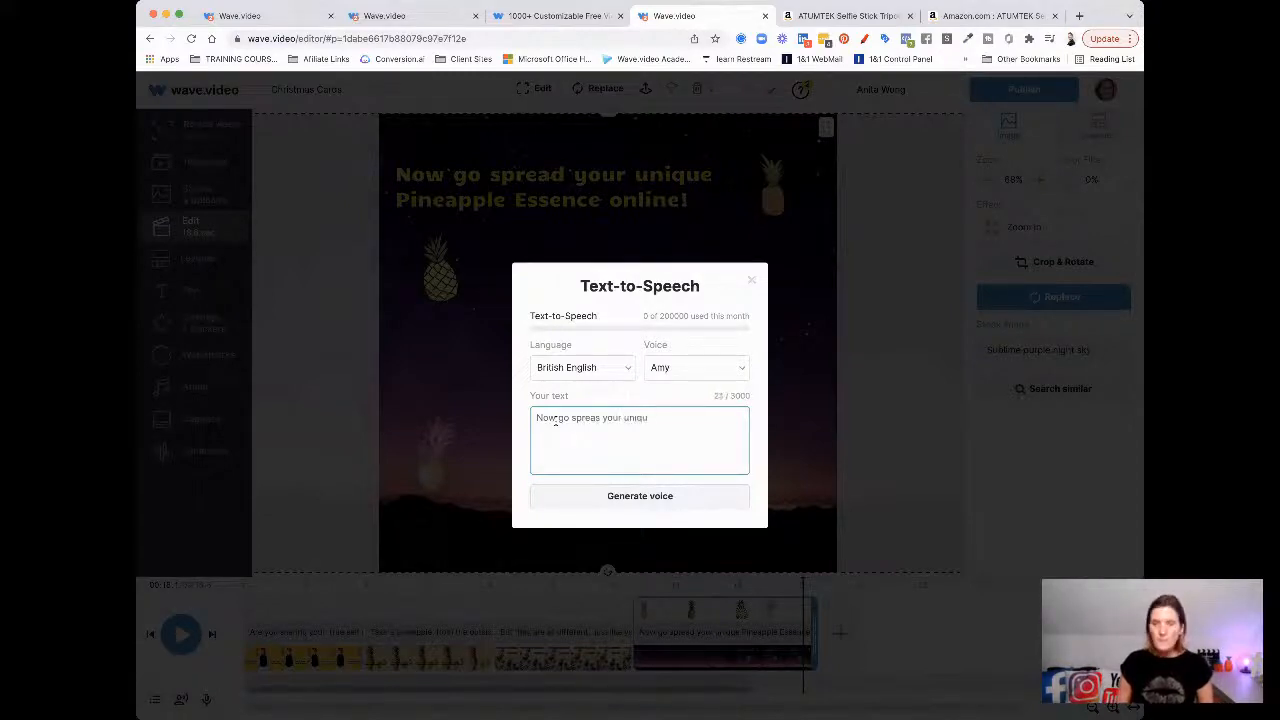
type("e pineap")
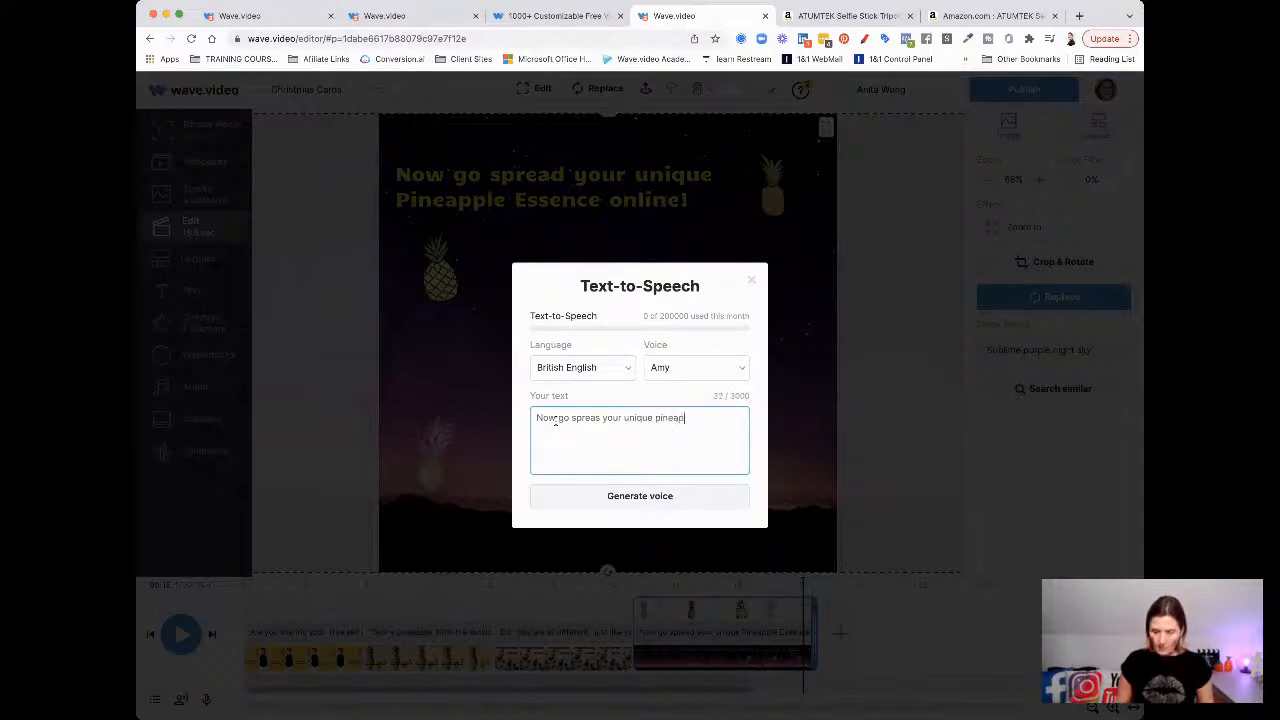
type("ple esse")
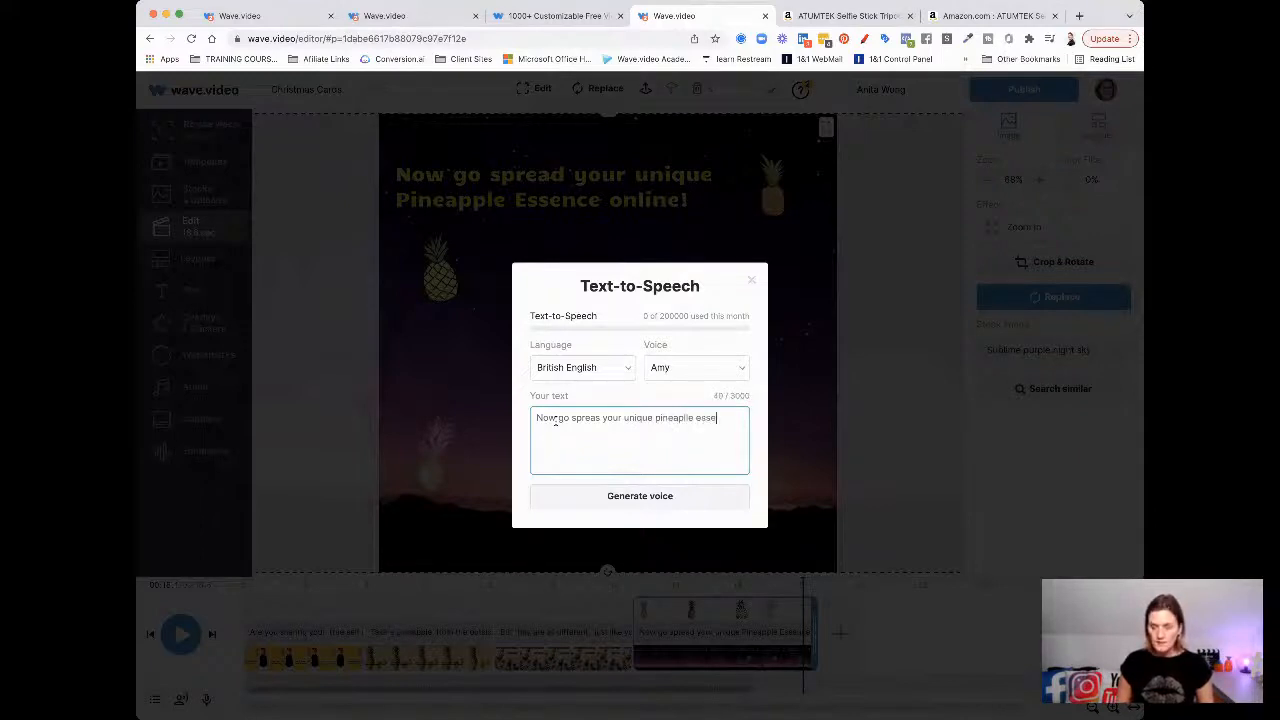
type("nce online")
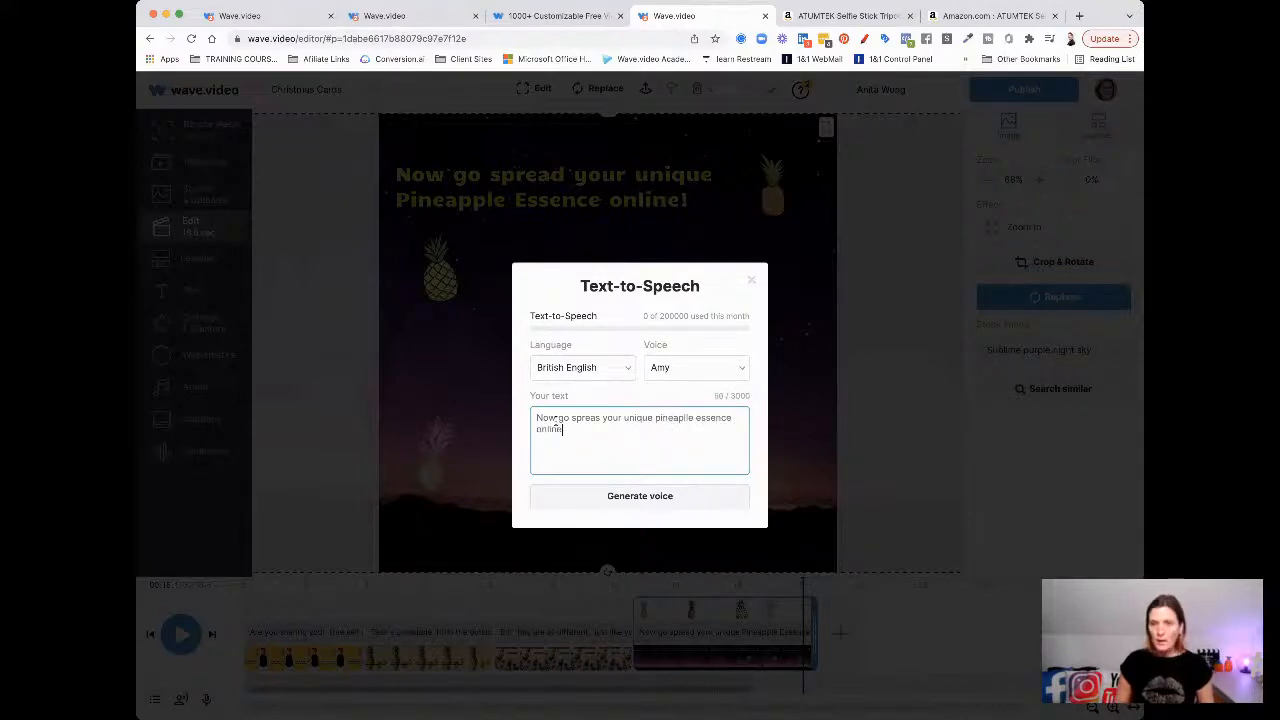
Keep British English and choose the Emma voice after previewing Amy and Brian
left_click(555, 367)
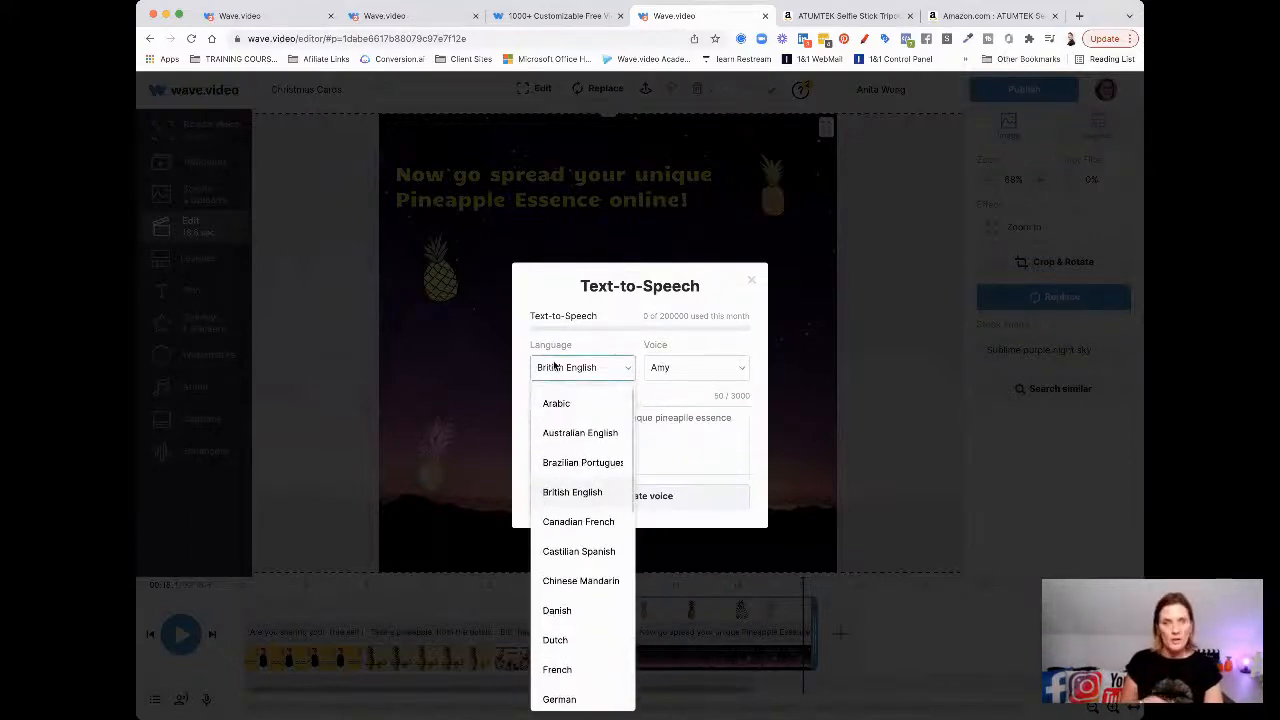
left_click(555, 367)
left_click(674, 367)
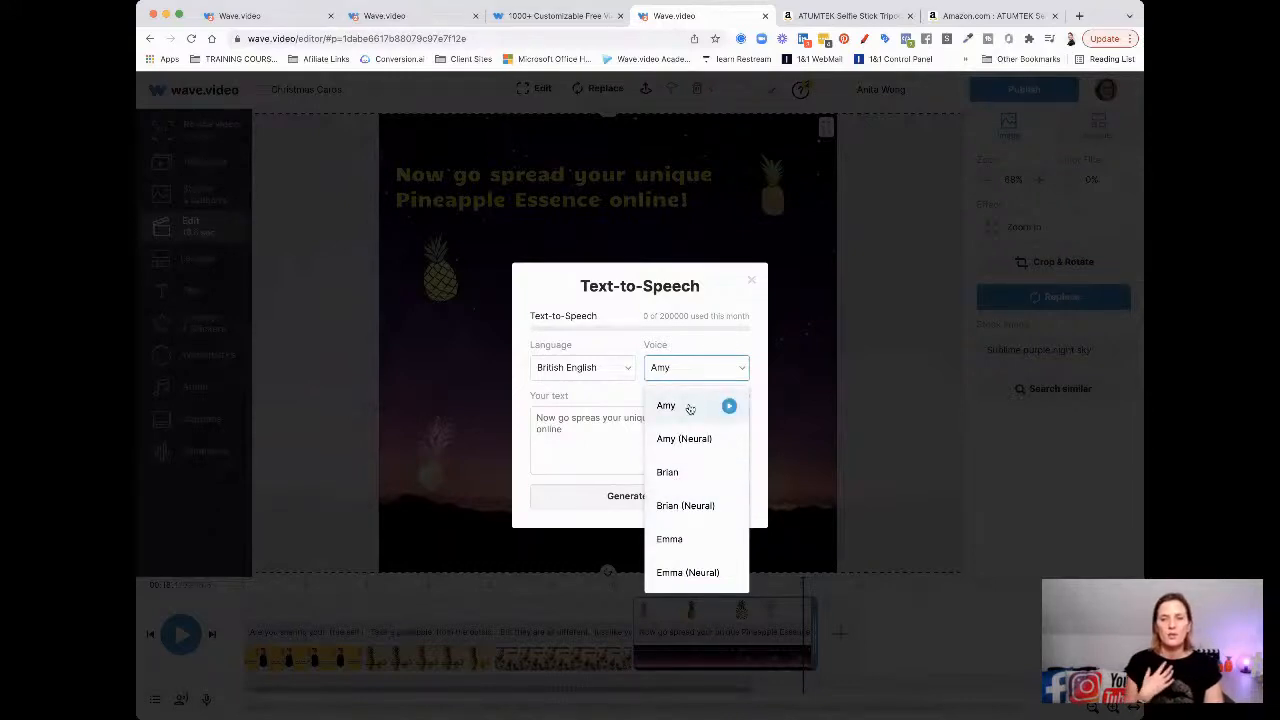
left_click(729, 405)
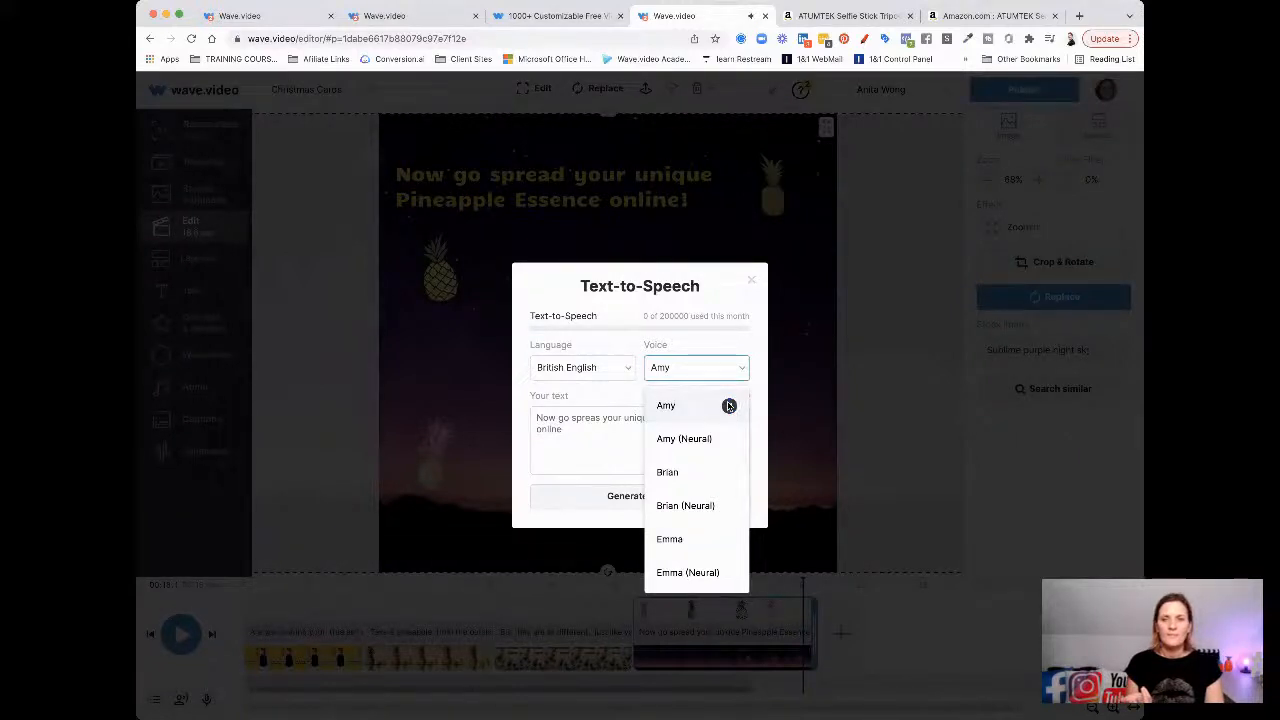
left_click(681, 474)
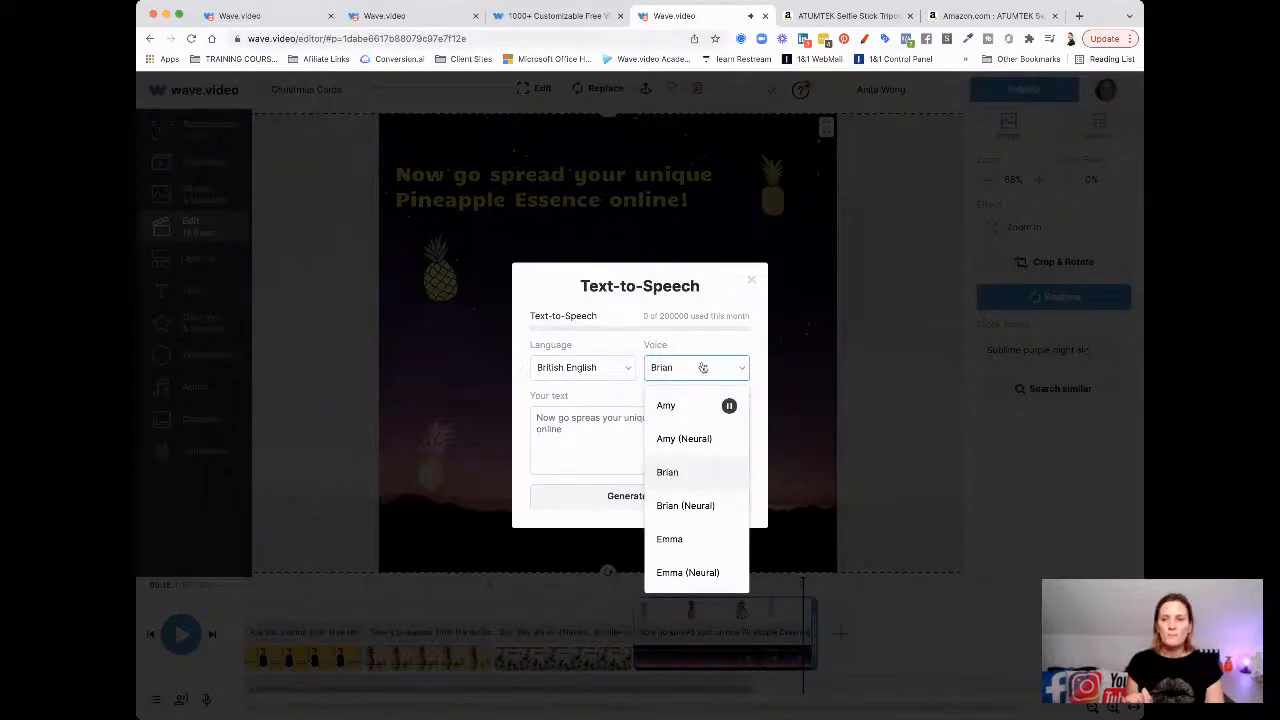
mouse_move(674, 476)
left_click(728, 475)
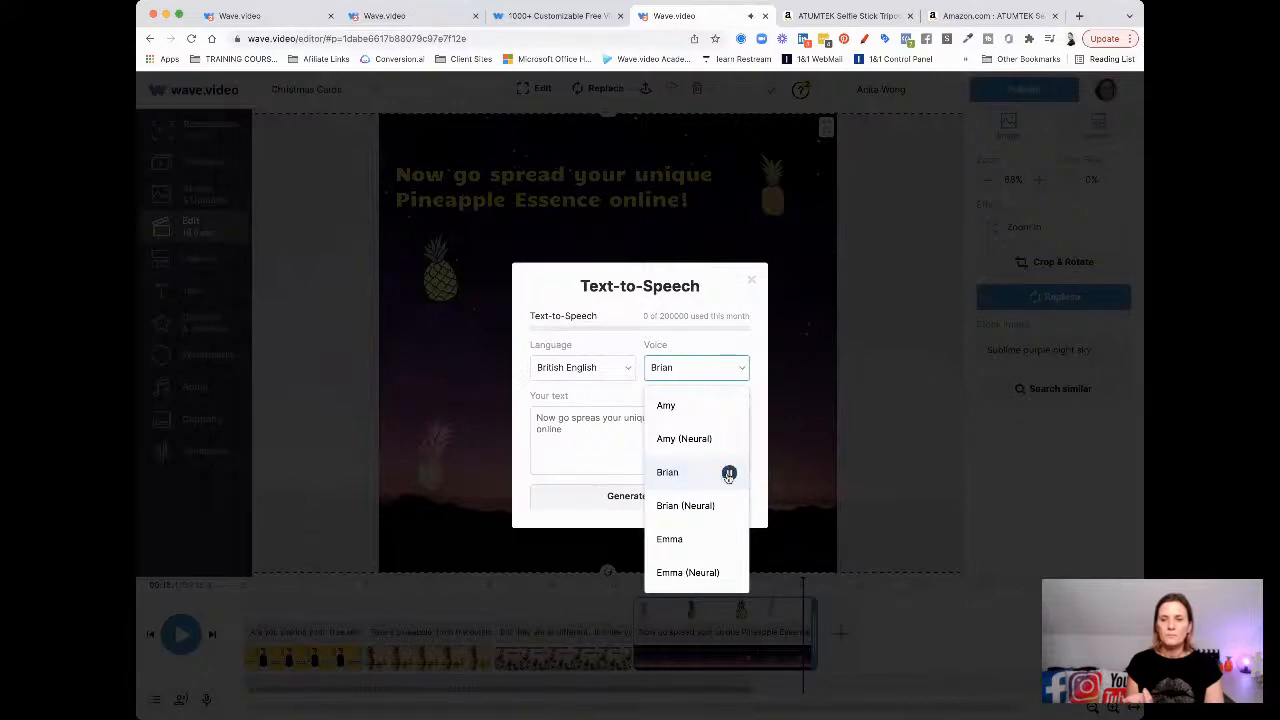
left_click(671, 541)
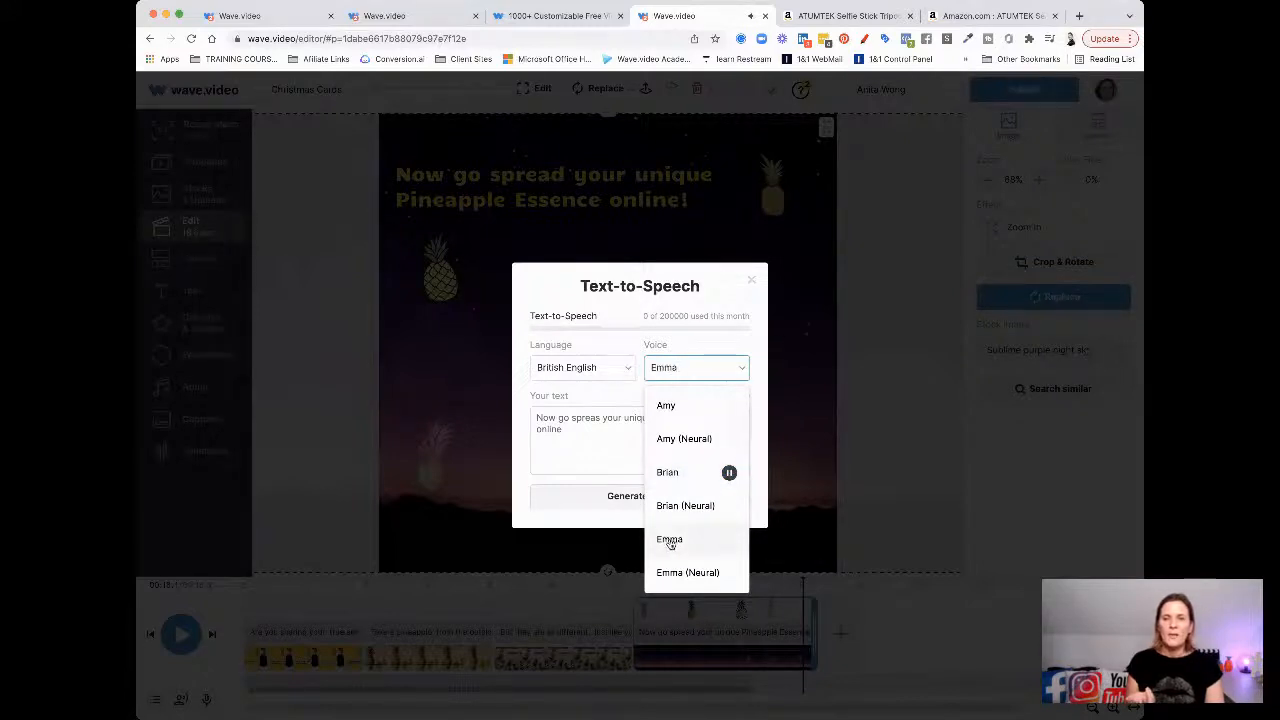
left_click(706, 366)
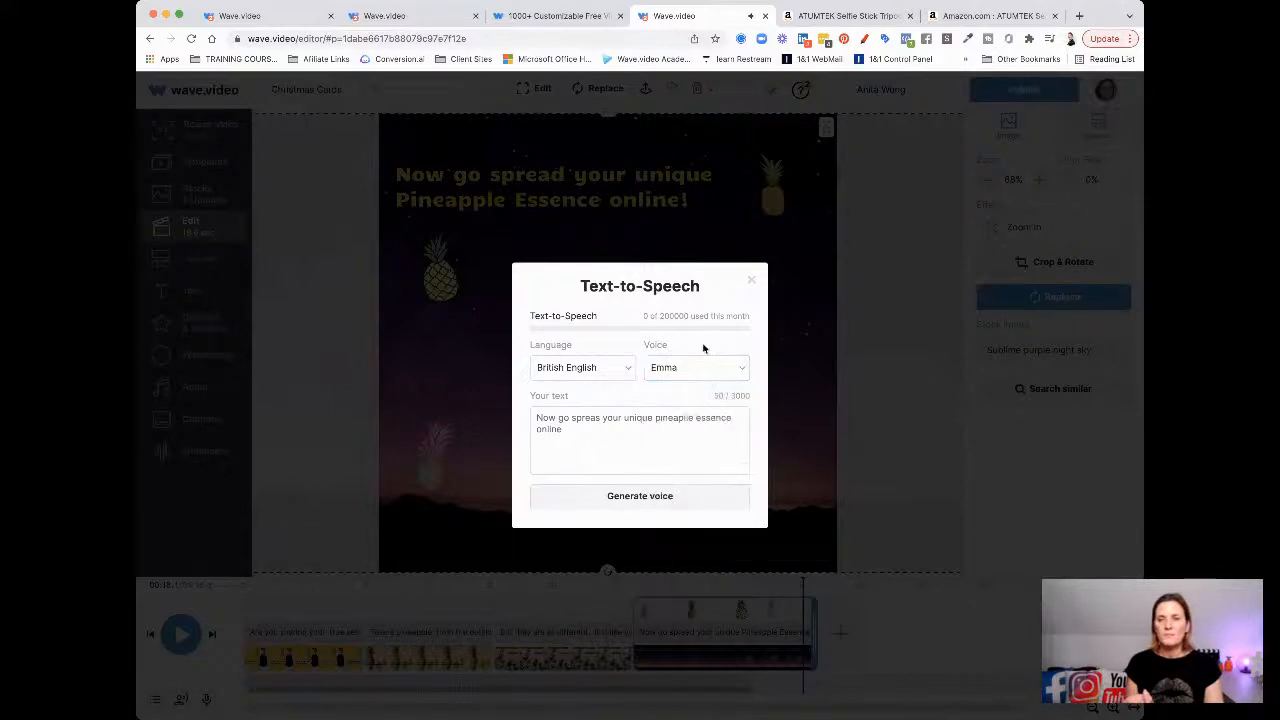
Generate the 3-second voiceover, listen to it, and add it to the timeline
left_click(647, 497)
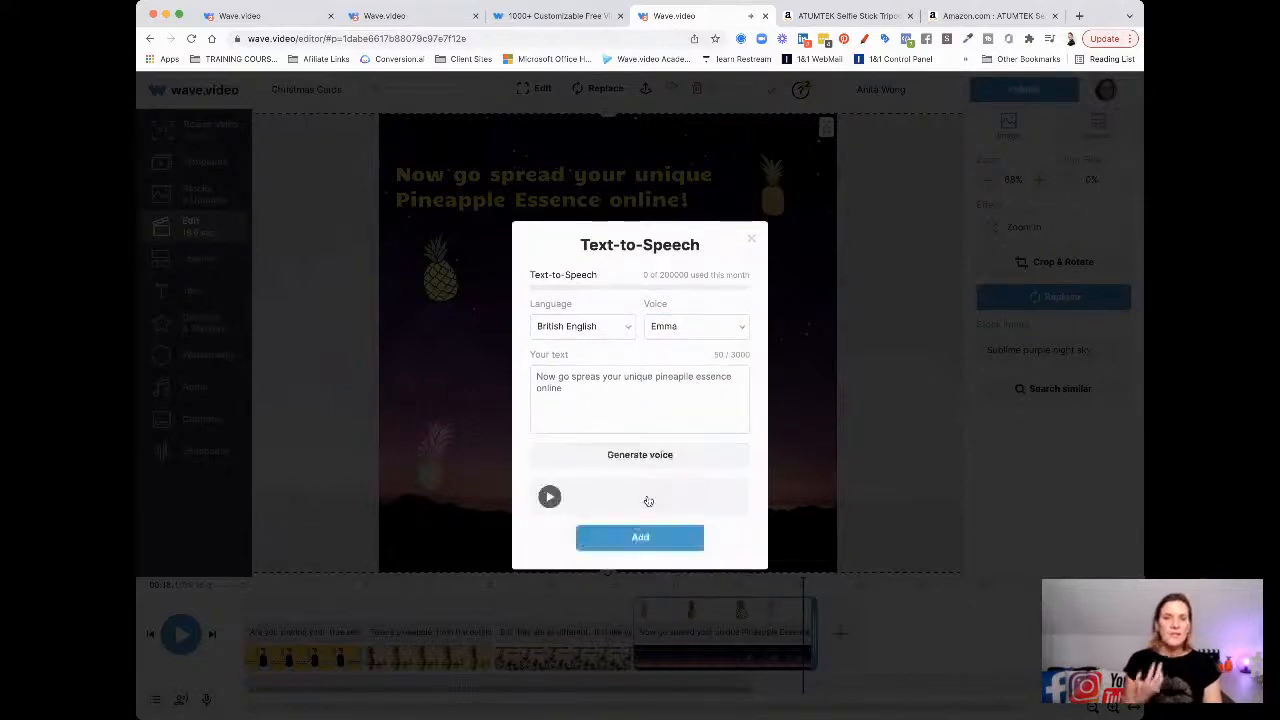
left_click(551, 498)
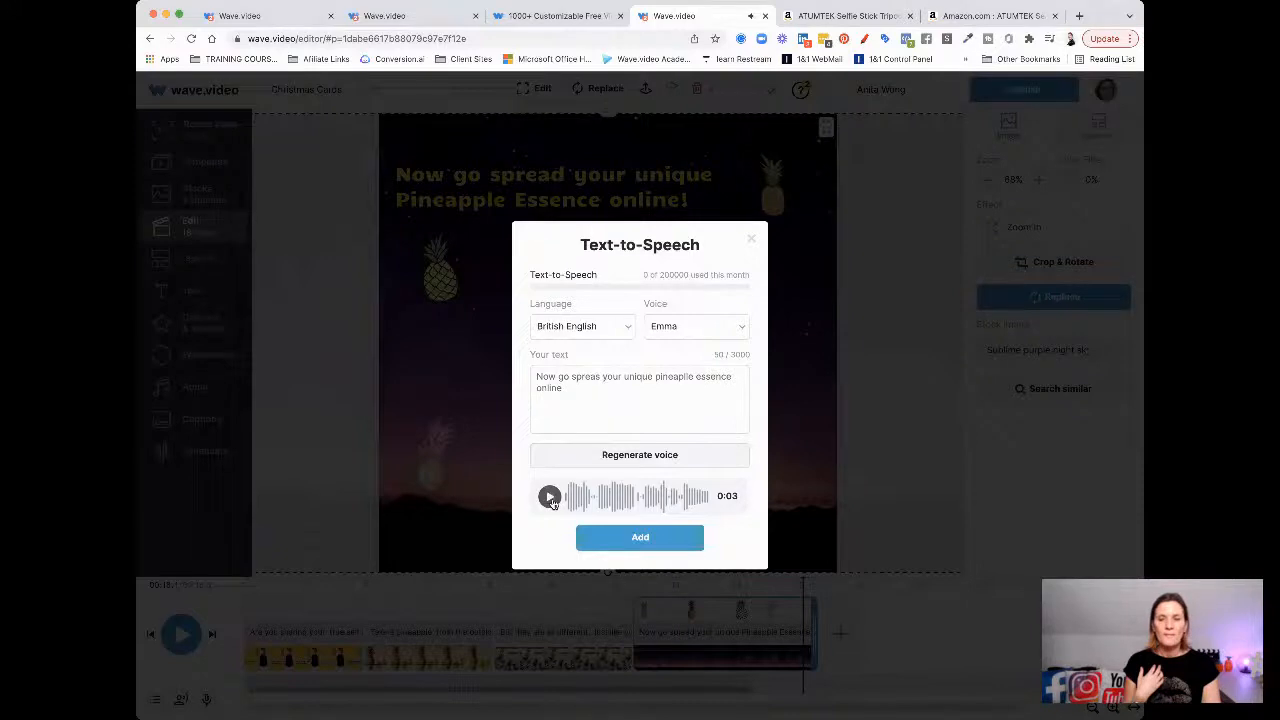
left_click(614, 537)
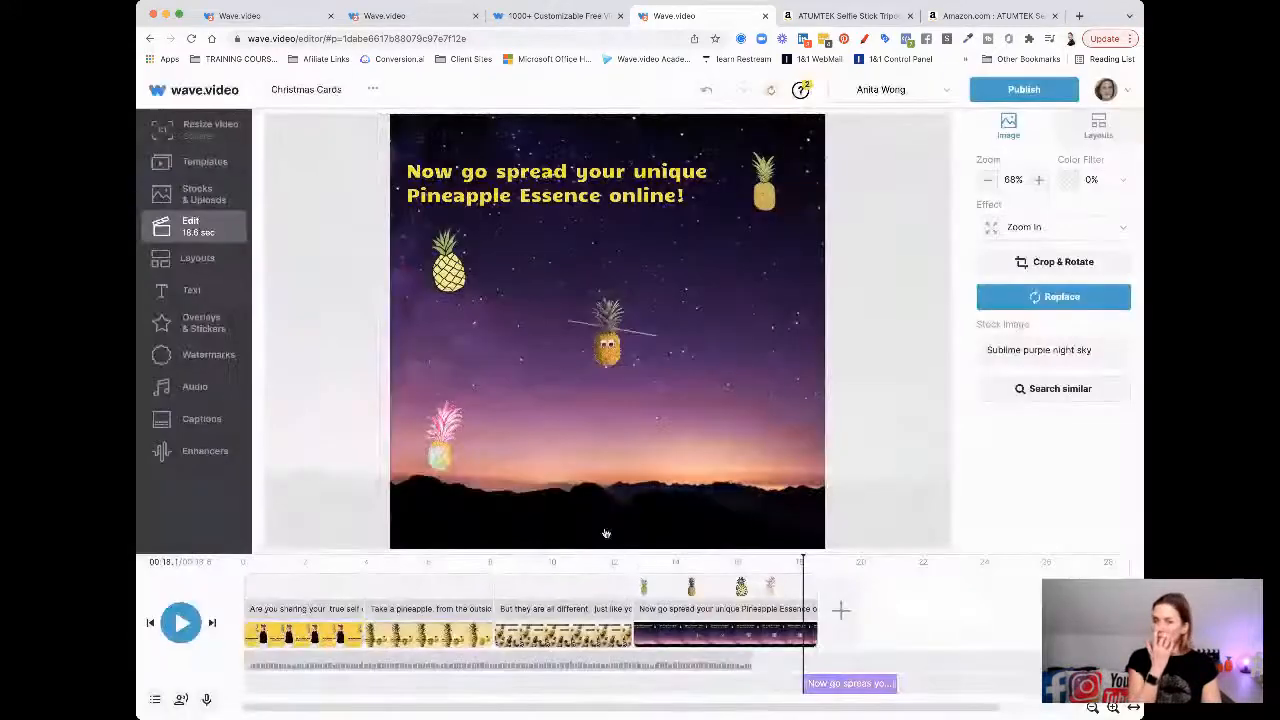
Move the voiceover under the last scene and split the background music at 12.7 s
mouse_move(829, 680)
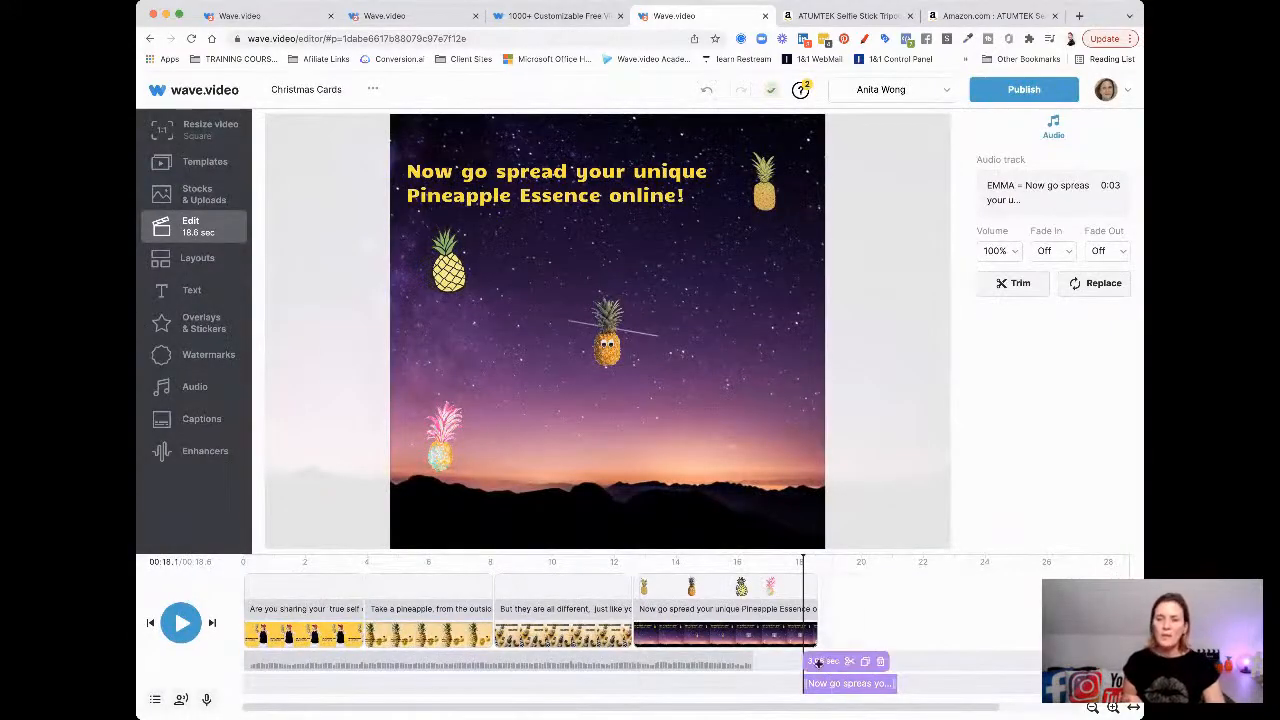
left_click_drag(850, 690, 683, 688)
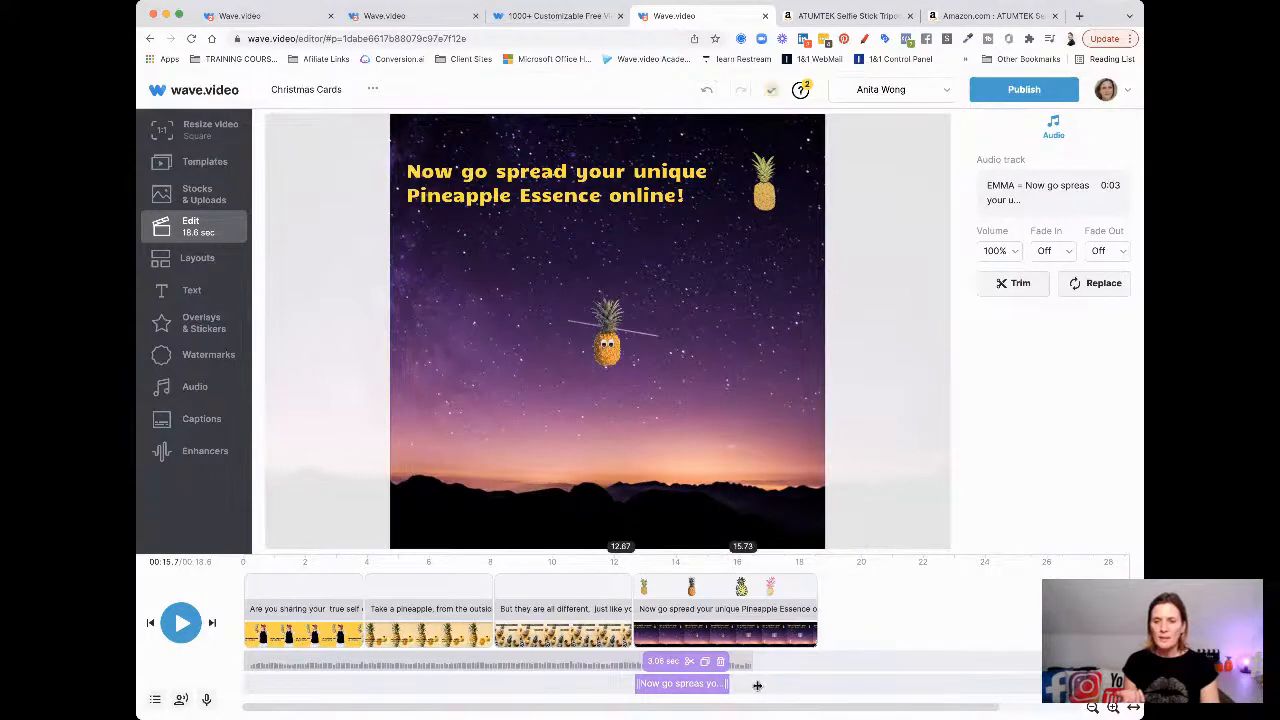
left_click(629, 609)
left_click(650, 670)
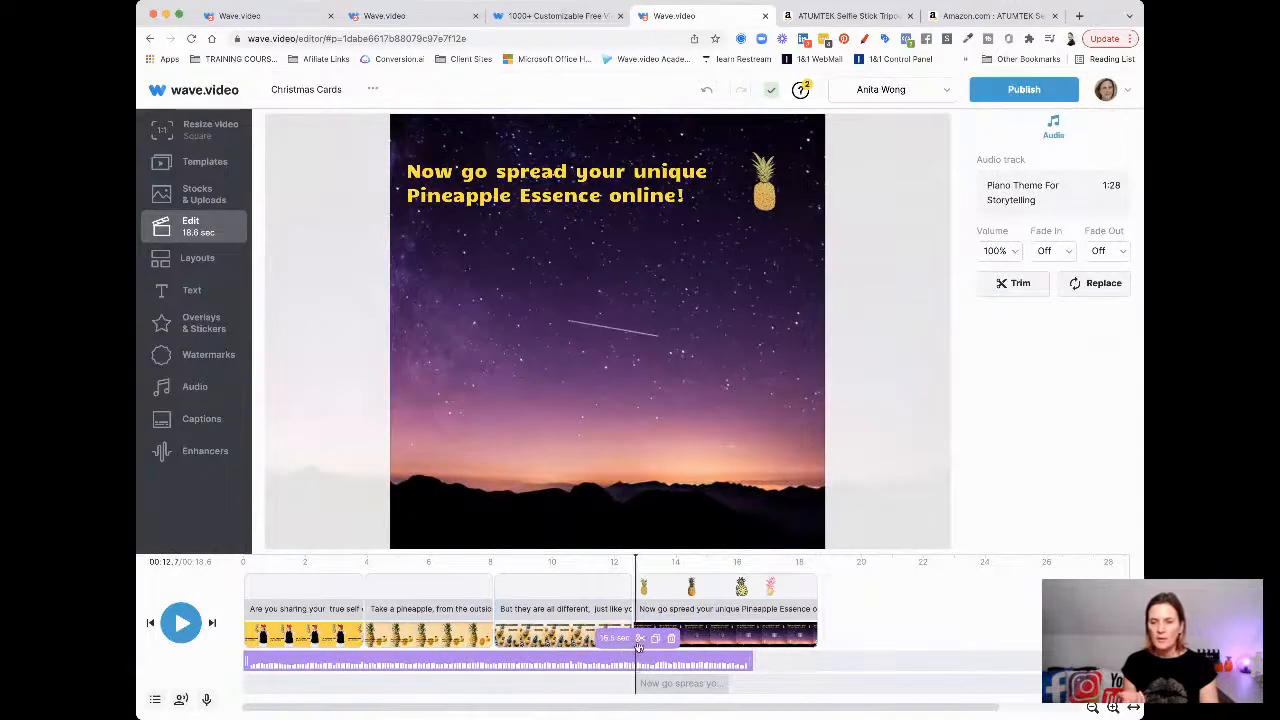
left_click(639, 638)
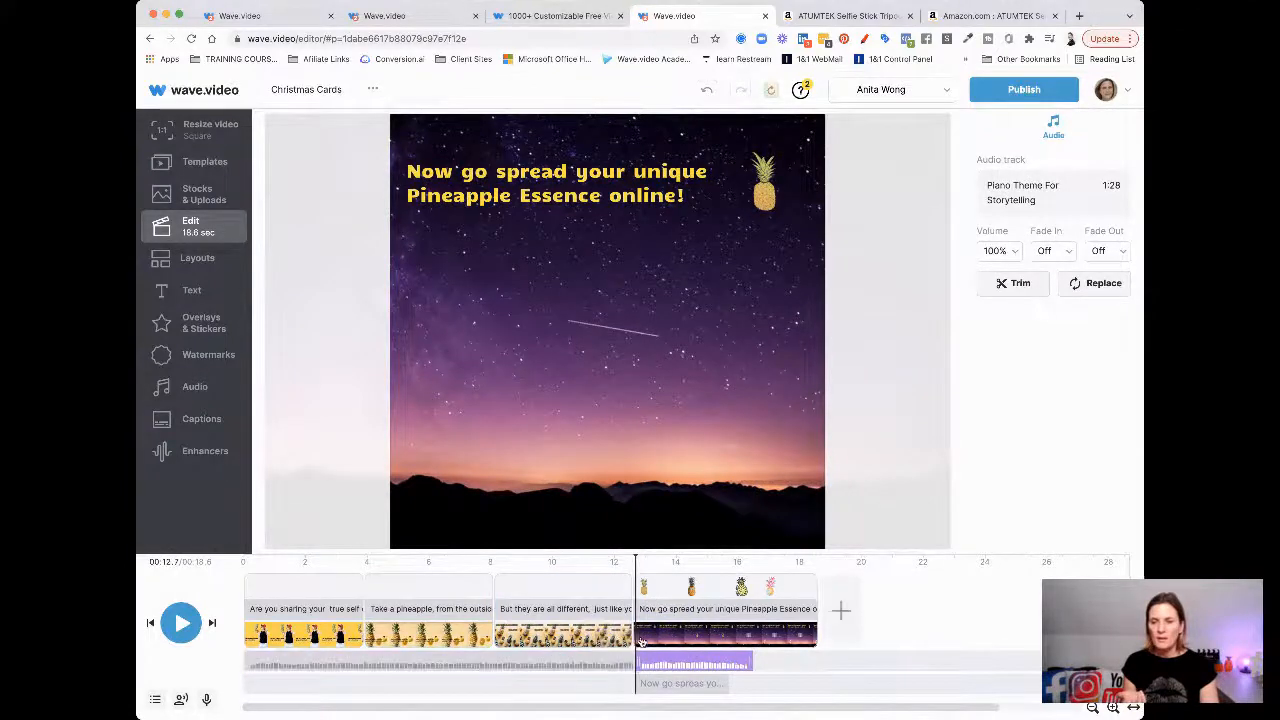
Lower the later music section to 16% volume and play the ending to check the mix
left_click(1010, 251)
left_click_drag(926, 285, 901, 285)
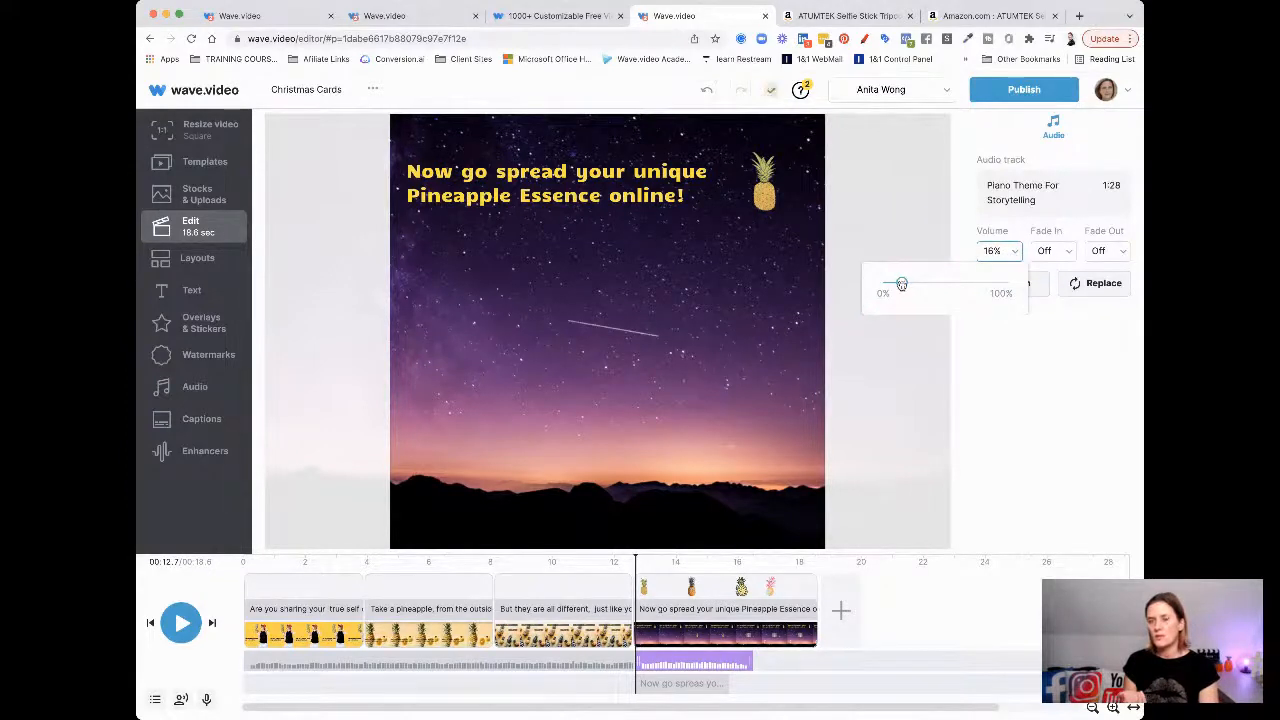
left_click(180, 624)
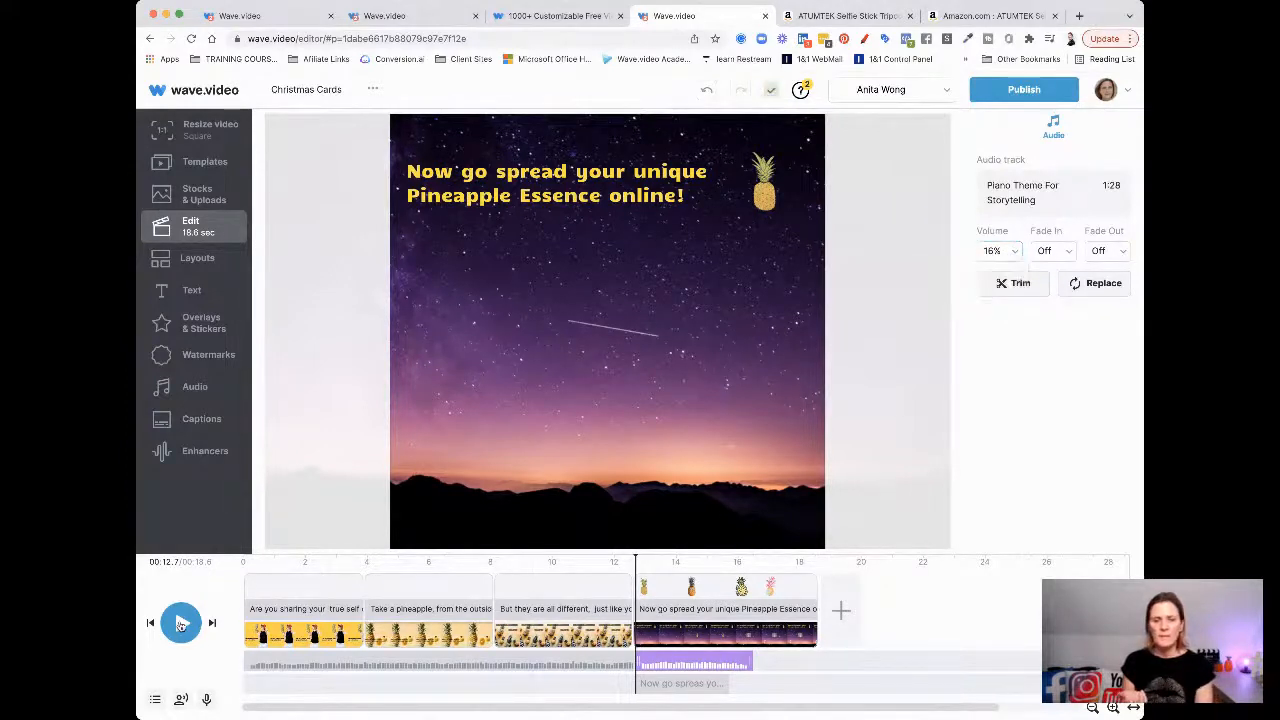
left_click(180, 624)
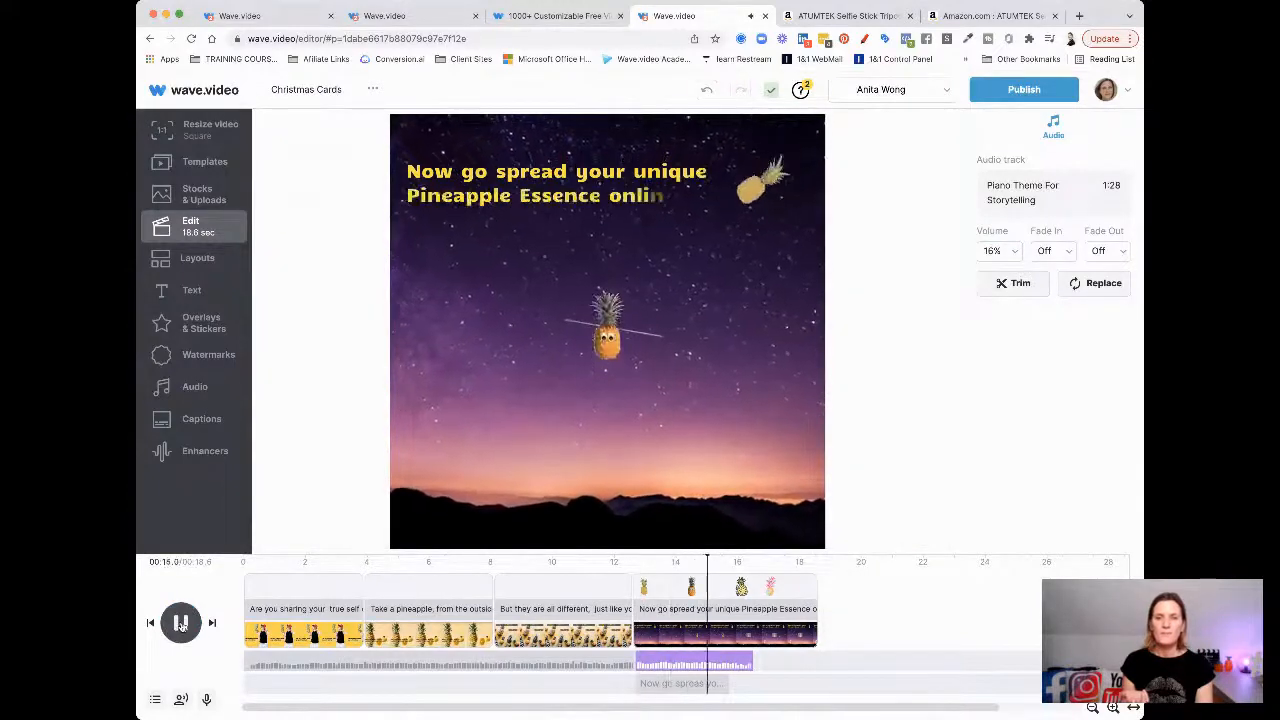
left_click(181, 624)
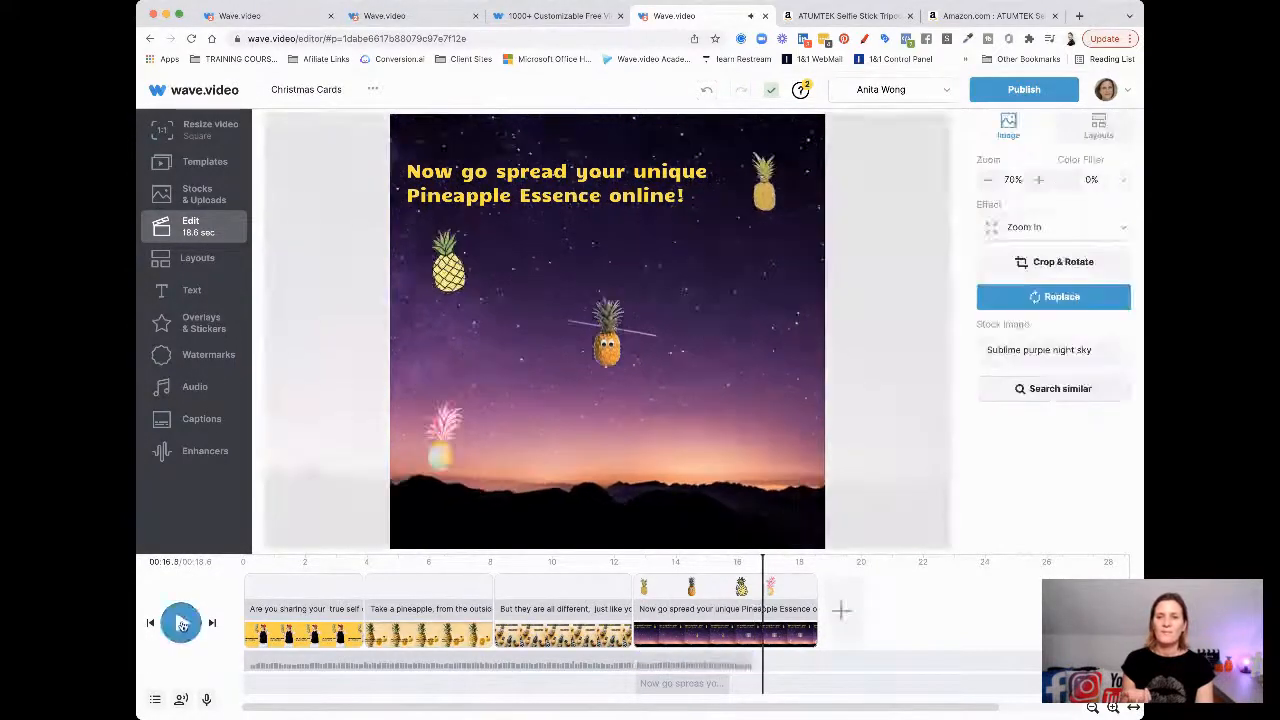